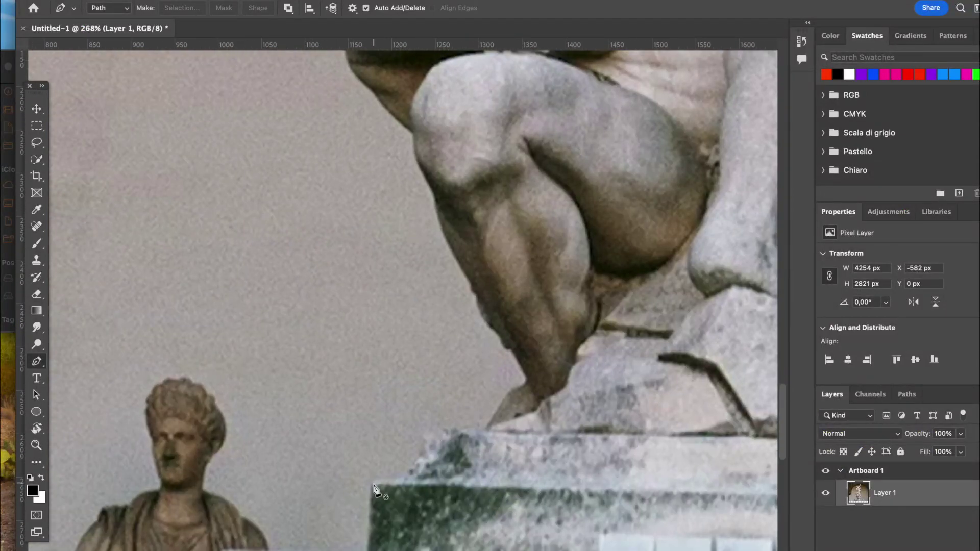
- Start a Pen path at the rock base and trace up the outer edge of the crouching figure's lower leg
left_click(373, 489)
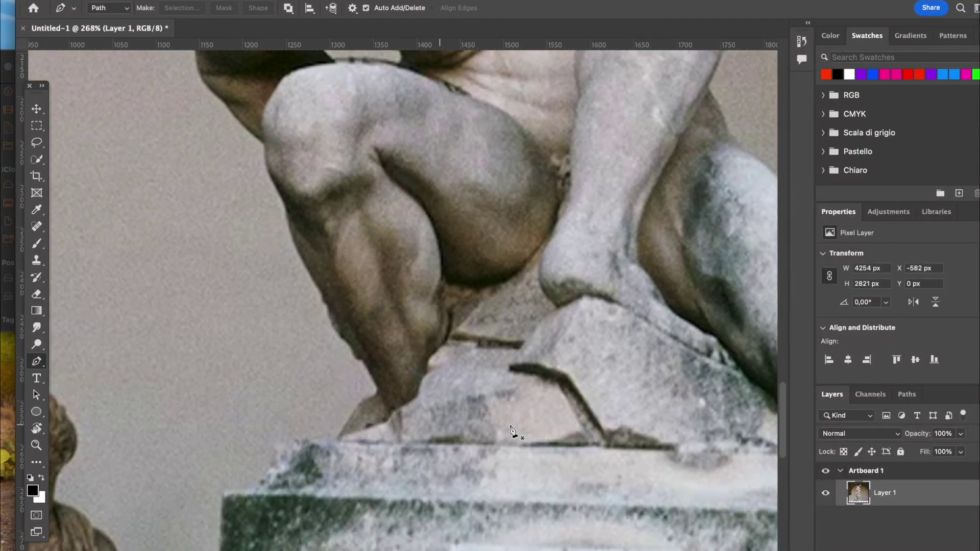
left_click(332, 440)
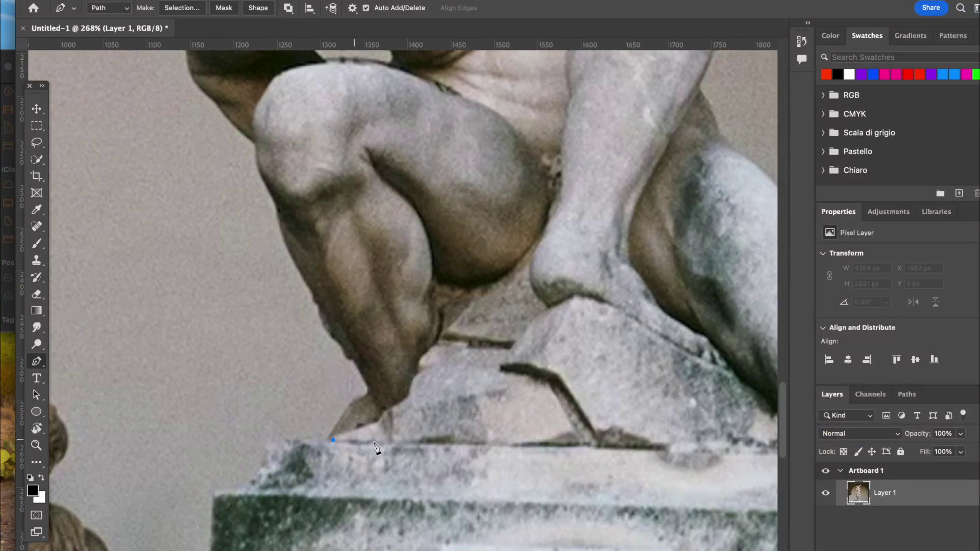
left_click(353, 401)
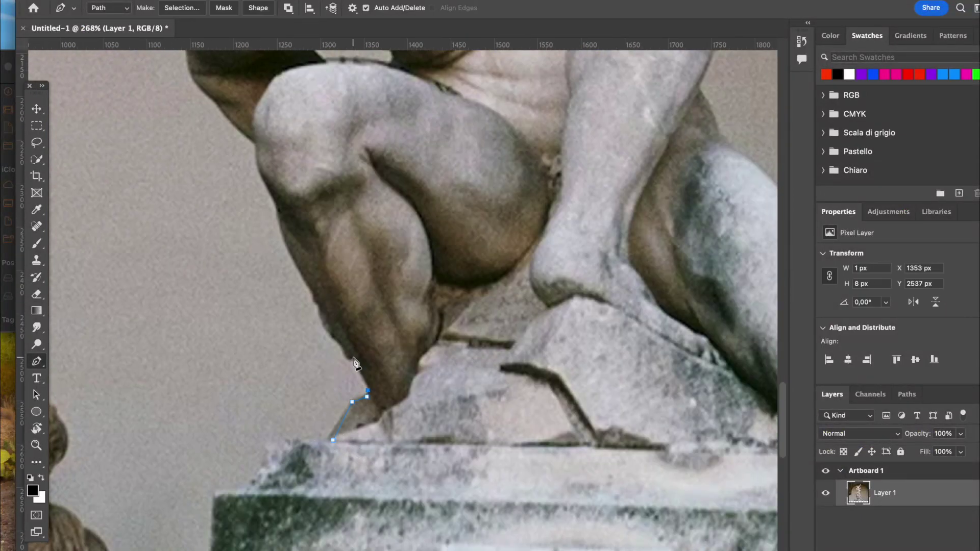
left_click(332, 338)
scroll(321, 312, "up", 3)
scroll(321, 312, "left", 2)
left_click(318, 284)
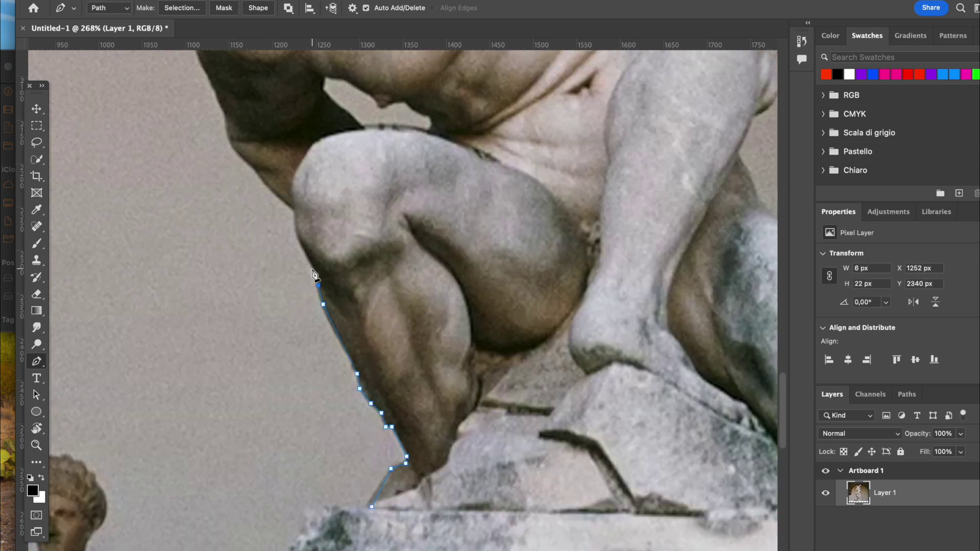
- Continue the Pen path along the crouching figure's upper shin and knee and onto the underside of the forearm
left_click(312, 268)
left_click(302, 250)
left_click(298, 235)
left_click(294, 210)
scroll(295, 212, "up", 2)
scroll(295, 212, "left", 1)
left_click(296, 225)
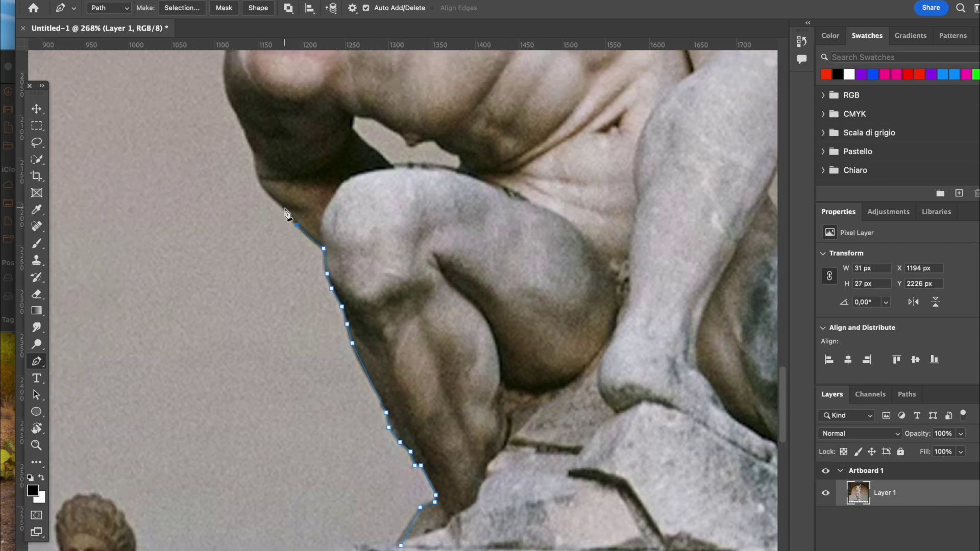
left_click(268, 196)
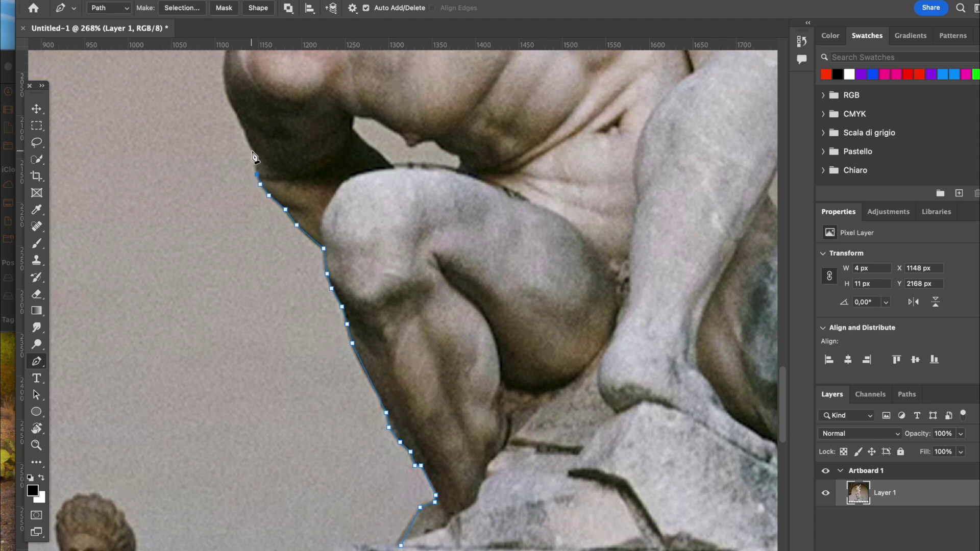
- Extend the Pen path up the crouching figure's arm and around the shoulder
left_click(244, 132)
left_click(228, 99)
scroll(253, 153, "up", 3)
scroll(254, 153, "left", 1)
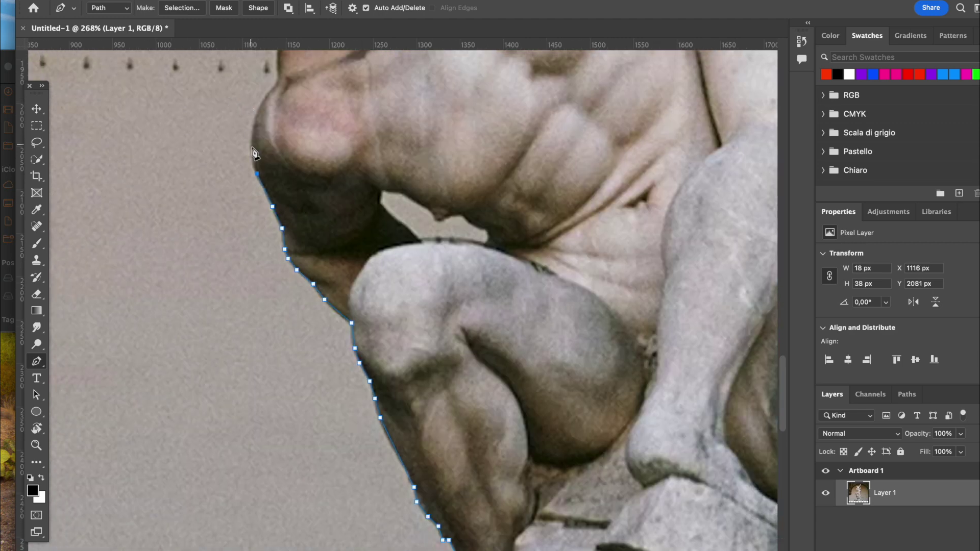
left_click(258, 107)
left_click(277, 84)
scroll(278, 92, "up", 5)
scroll(278, 92, "left", 1)
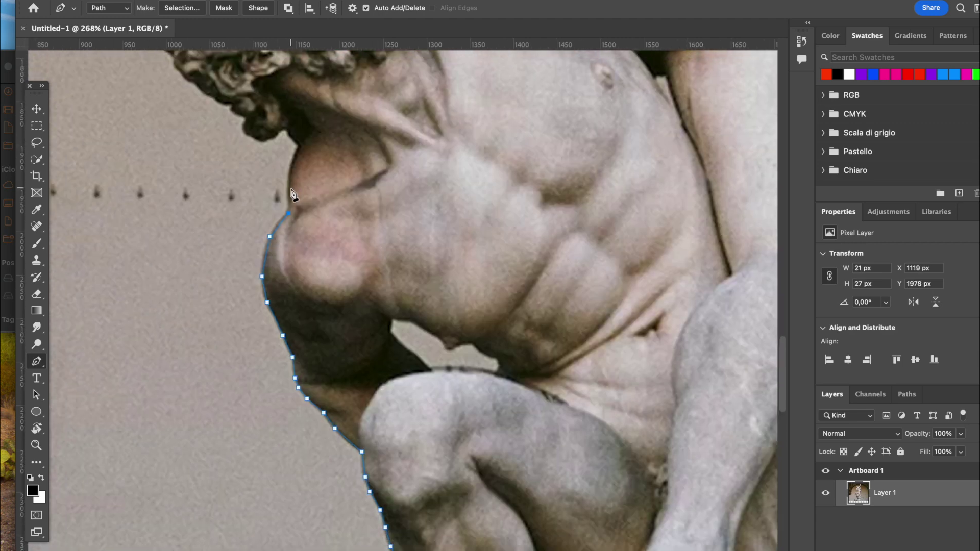
- Carry the Pen path past the neck to the lower curls of the crouching figure's hair
left_click(288, 190)
left_click(290, 164)
left_click(300, 150)
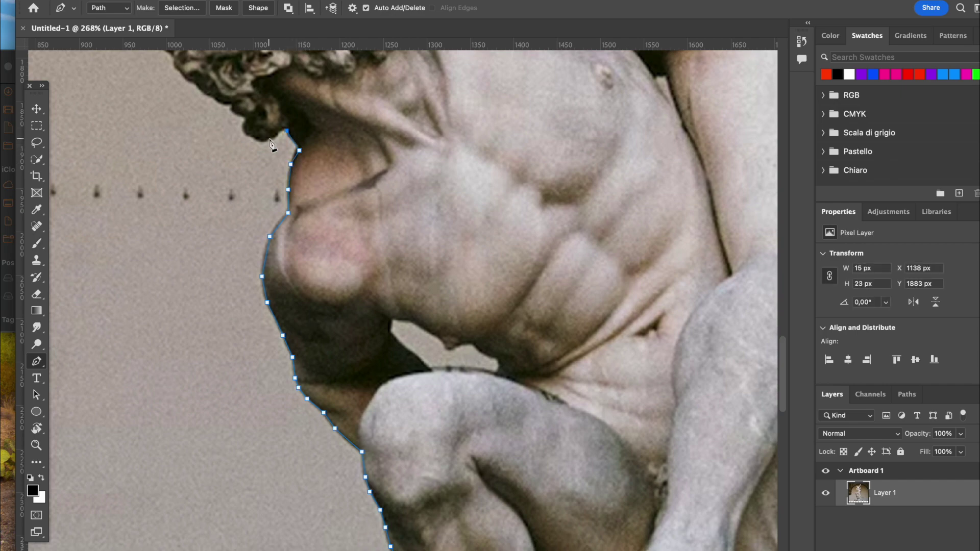
scroll(259, 152, "down", 10)
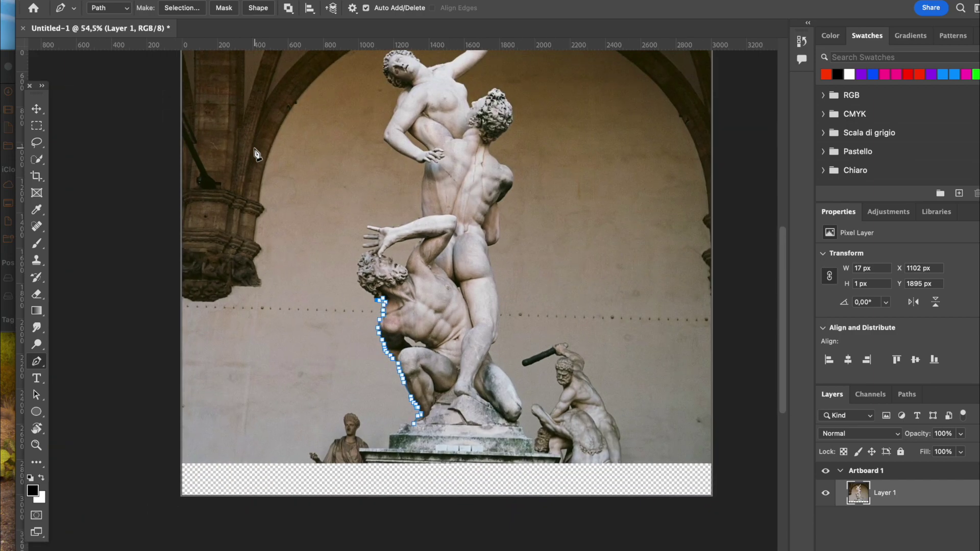
scroll(256, 154, "up", 12)
scroll(257, 157, "down", 5)
scroll(876, 313, "down", 4)
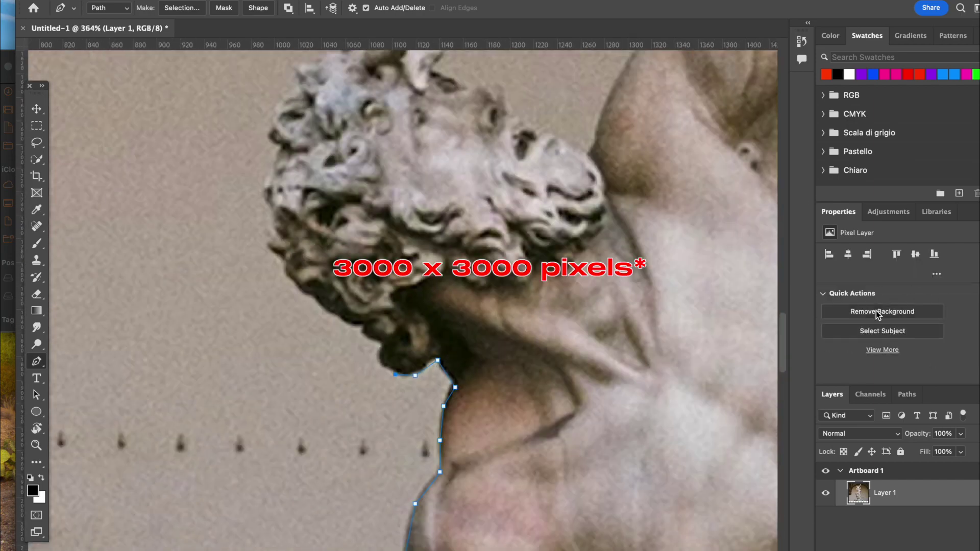
- Remove the background from Layer 1 with the automatic quick action
left_click(878, 313)
scroll(518, 317, "down", 8)
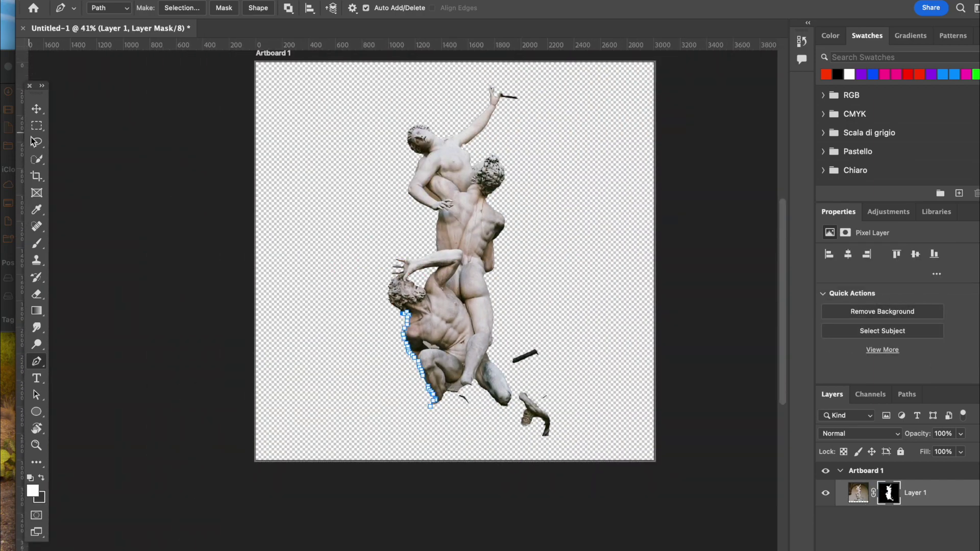
left_click(33, 142)
scroll(591, 350, "up", 3)
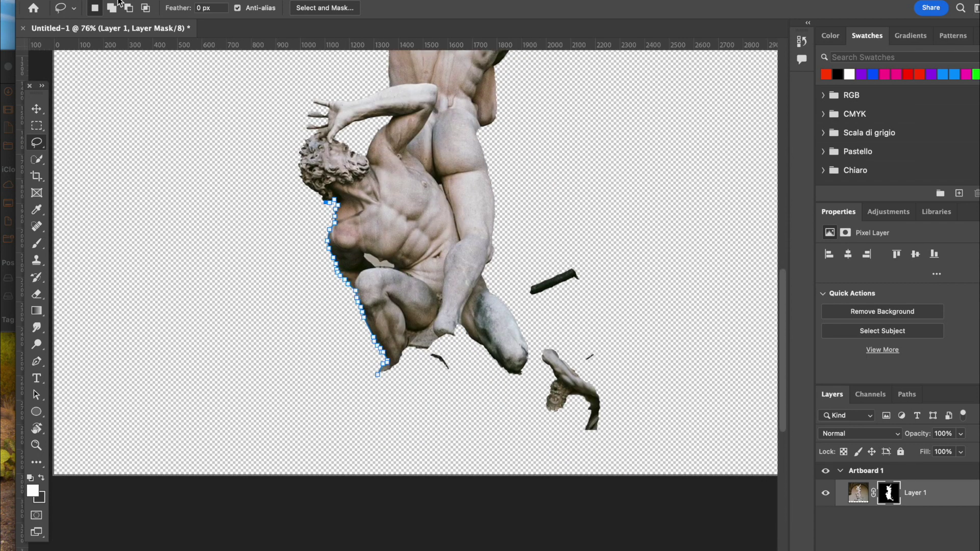
left_click(36, 294)
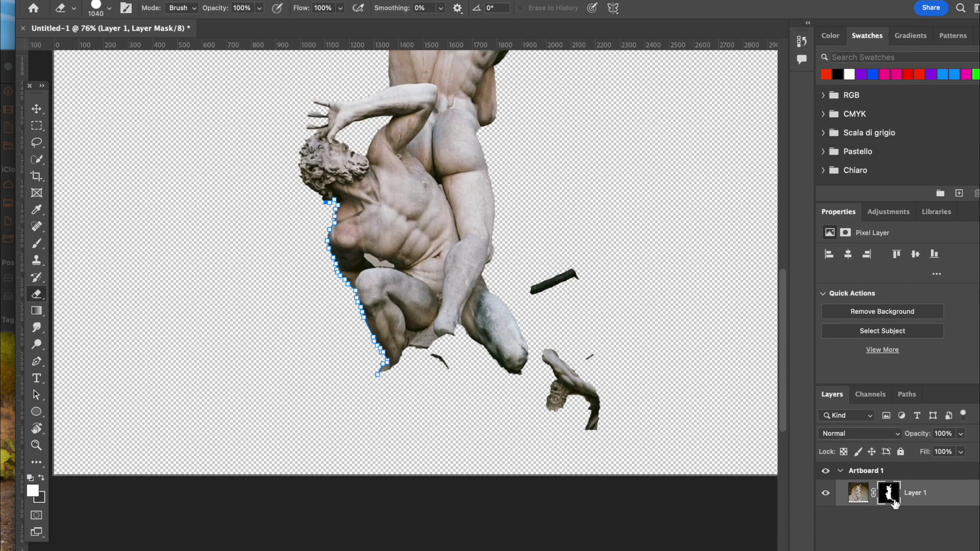
left_click(38, 246)
- Undo the background removal
key("super+z")
key("super+z")
key("super+z")
key("super+z")
key("super+z")
key("super+z")
key("super+z")
key("super+z")
key("super+z")
key("super+z")
key("super+z")
key("super+z")
key("super+z")
key("super+z")
key("super+z")
key("super+z")
key("super+z")
key("super+z")
key("super+z")
key("super+z")
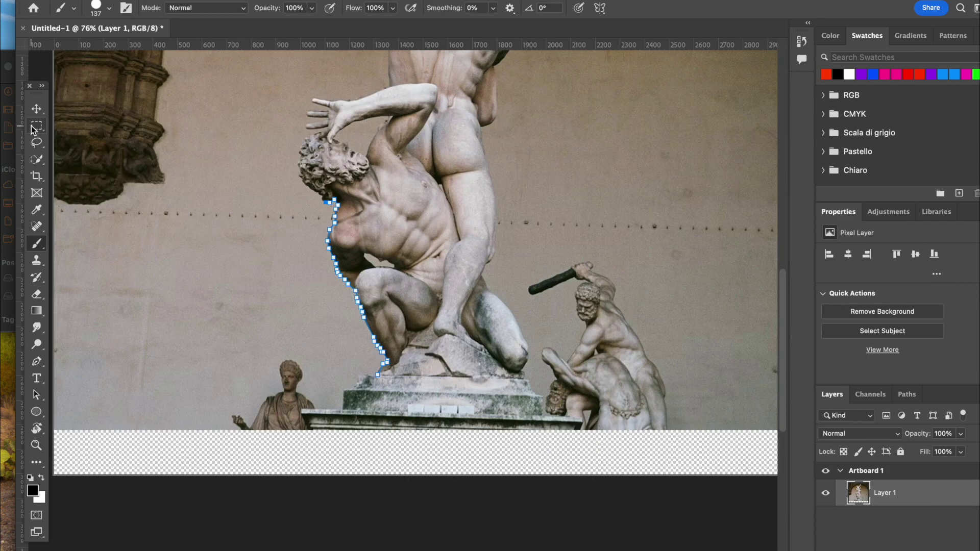
- Select the strip below the rock base with a rectangular marquee across the whole image and delete it
key("ctrl+minus")
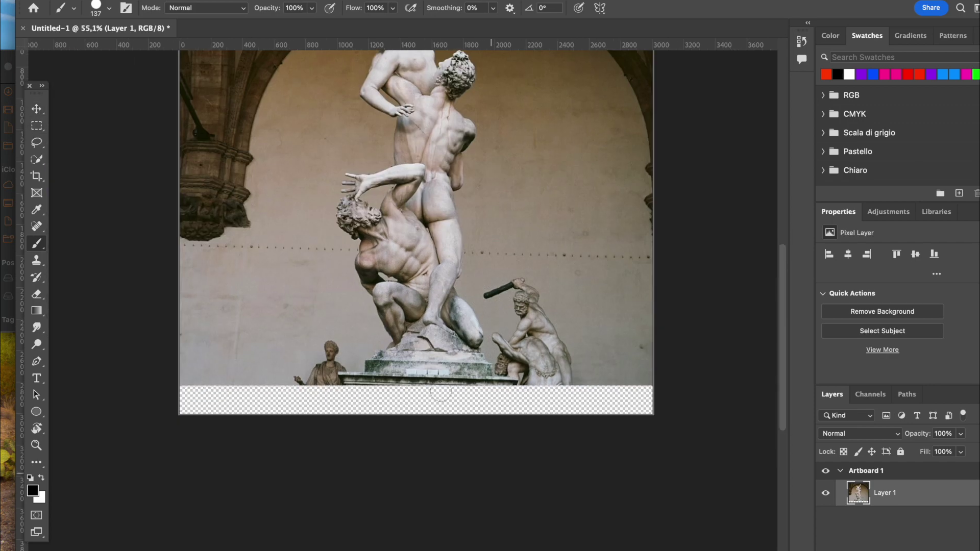
left_click(36, 125)
left_click_drag(104, 280, 748, 437)
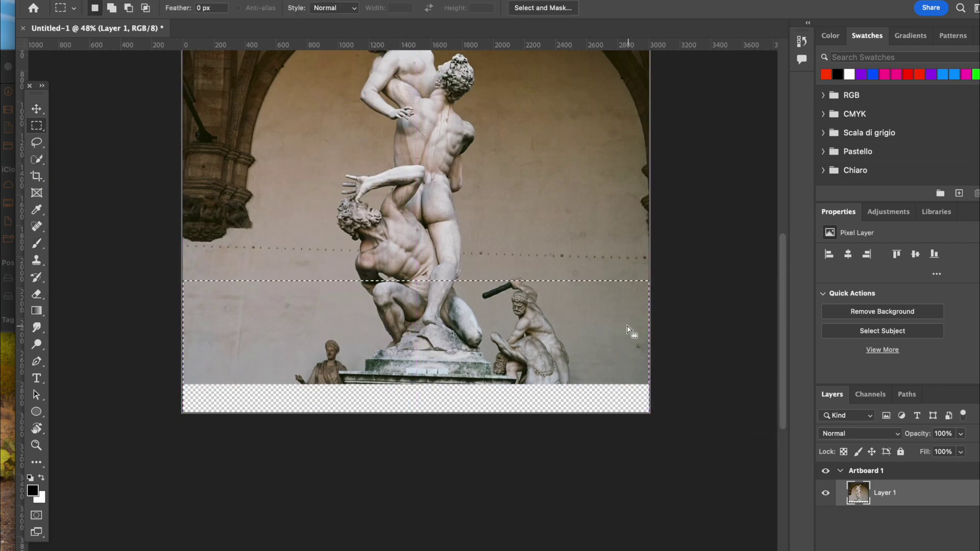
left_click_drag(628, 325, 627, 396)
key("Delete")
- Marquee a full-height strip about 822 px wide along the artboard's left edge and delete it
key("super+minus")
left_click_drag(281, 112, 354, 391)
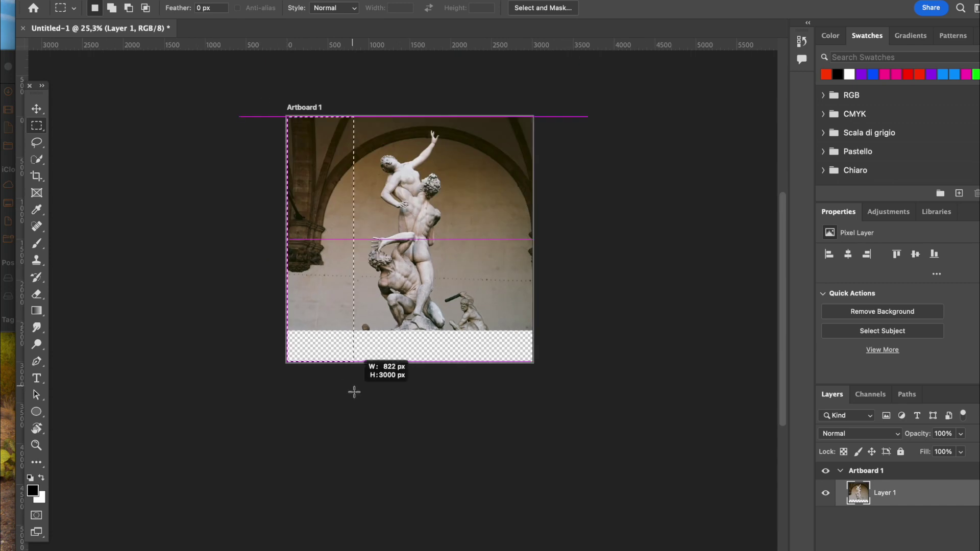
key("Delete")
- Delete a rectangular area of the photo to the right of the statue, staying clear of the kneeling leg
left_click_drag(458, 110, 697, 463)
key("super+plus")
left_click_drag(591, 292, 560, 170)
key("Delete")
- Marquee the leftover patch beside the kneeling leg at the lower right of the photo and delete it
scroll(559, 169, "down", 3)
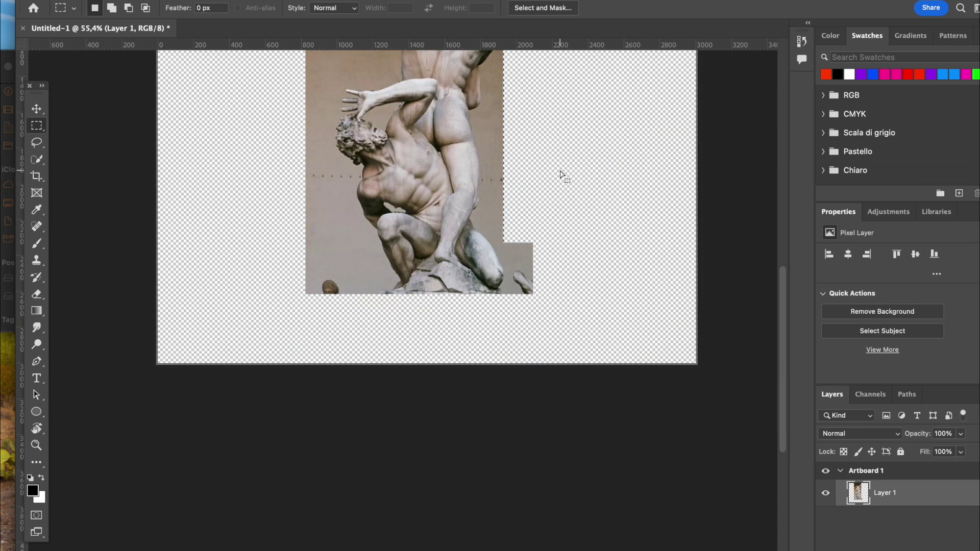
left_click_drag(509, 236, 542, 317)
key("Delete")
- Delete the strip of photo above the raised hand and clear the selection
scroll(474, 329, "up", 5)
key("super+minus")
left_click_drag(163, 153, 617, 172)
key("super+minus")
key("super+d")
- Scale Layer 1 down with Free Transform until its full width fits inside the artboard
key("v")
key("super+t")
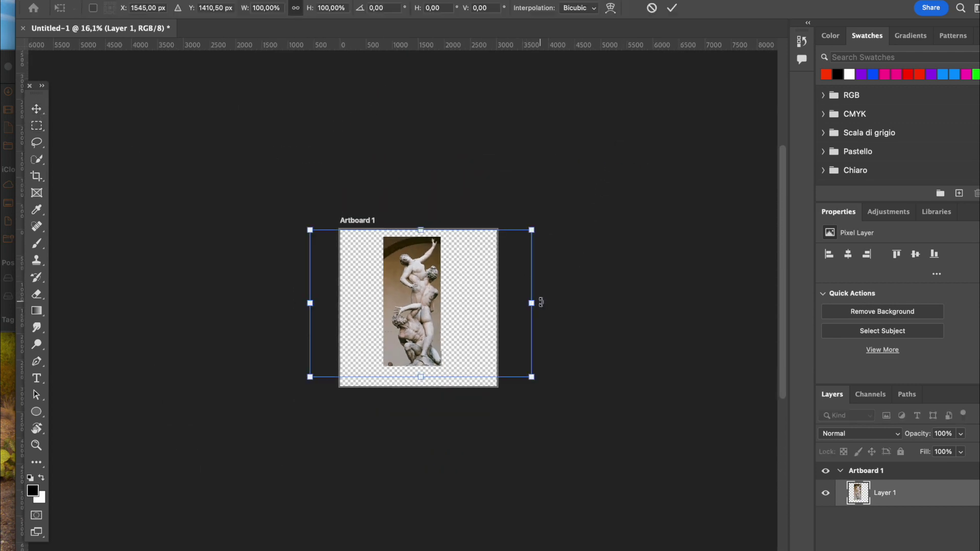
left_click_drag(534, 303, 437, 298)
key("super+z")
key("Return")
- Remove the background from the cropped and scaled statue photo
scroll(437, 298, "up", 10)
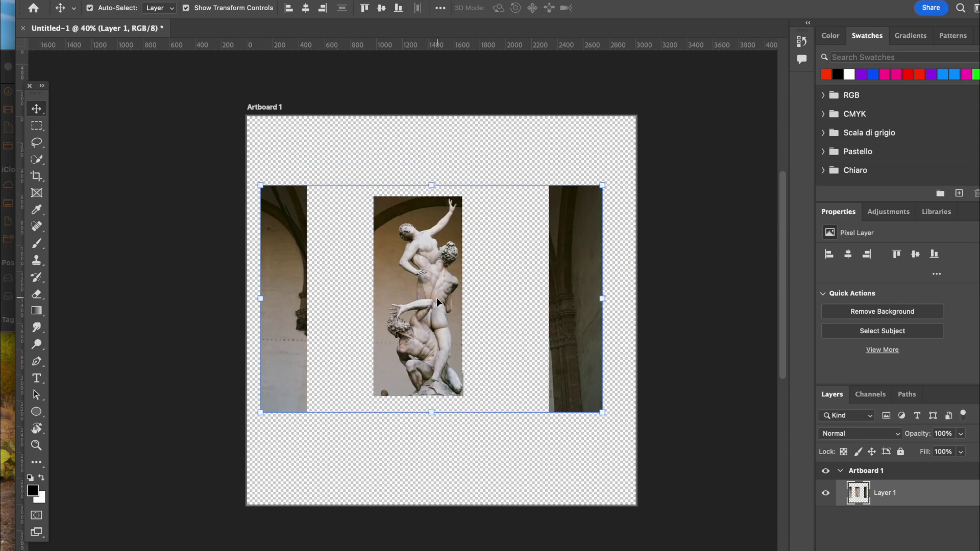
key("super+plus")
left_click(882, 311)
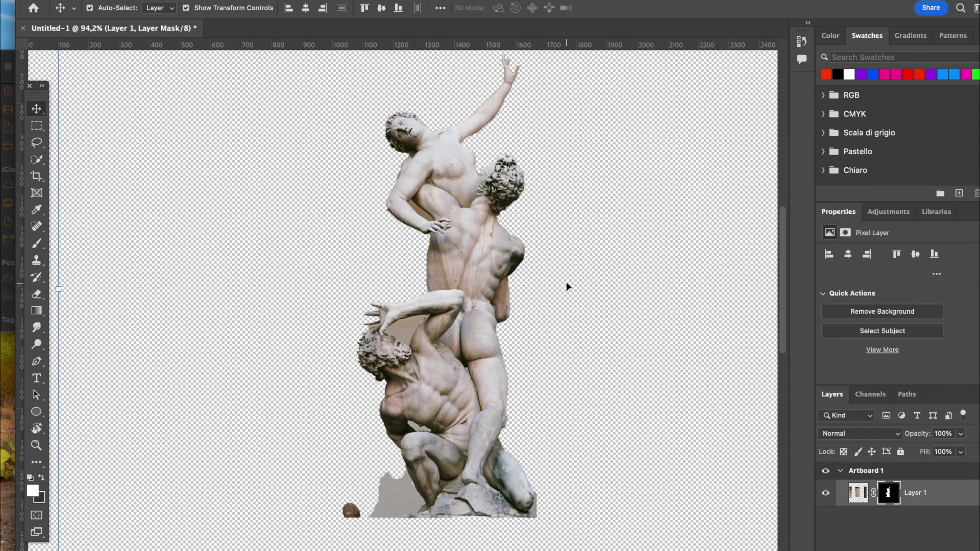
- Target Layer 1's image rather than its mask and start a Pen path down the crouching figure's shin
key("super+plus")
scroll(566, 283, "down", 10)
scroll(565, 283, "up", 8)
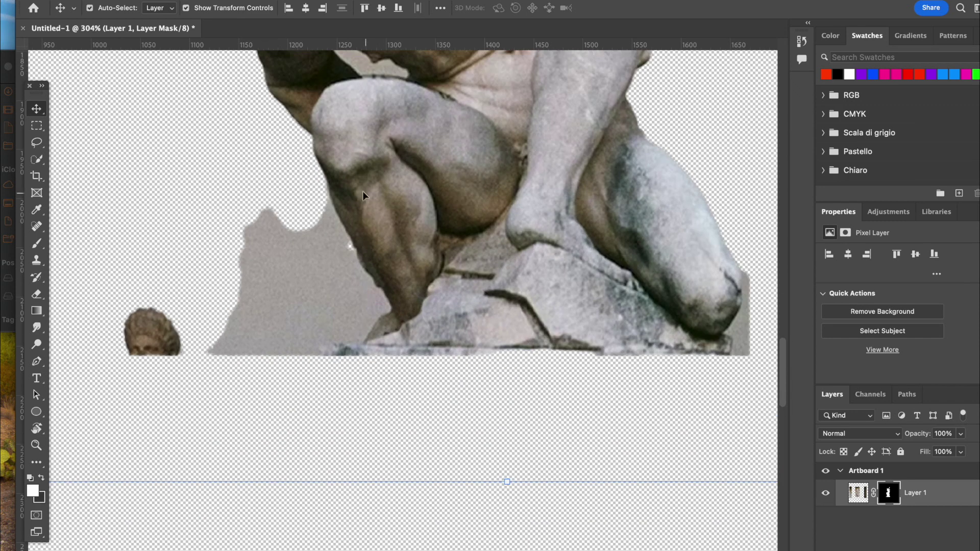
left_click(857, 499)
key("l")
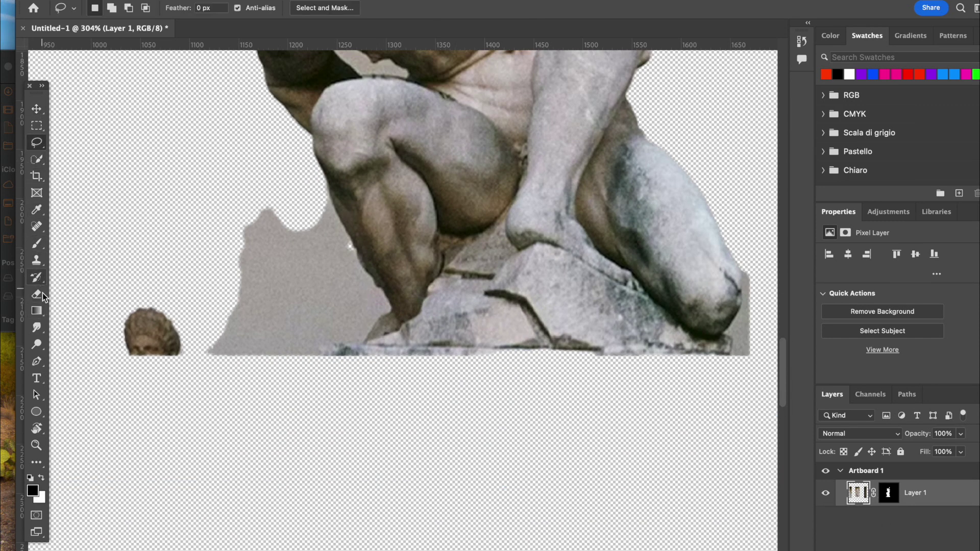
left_click(38, 362)
left_click(329, 181)
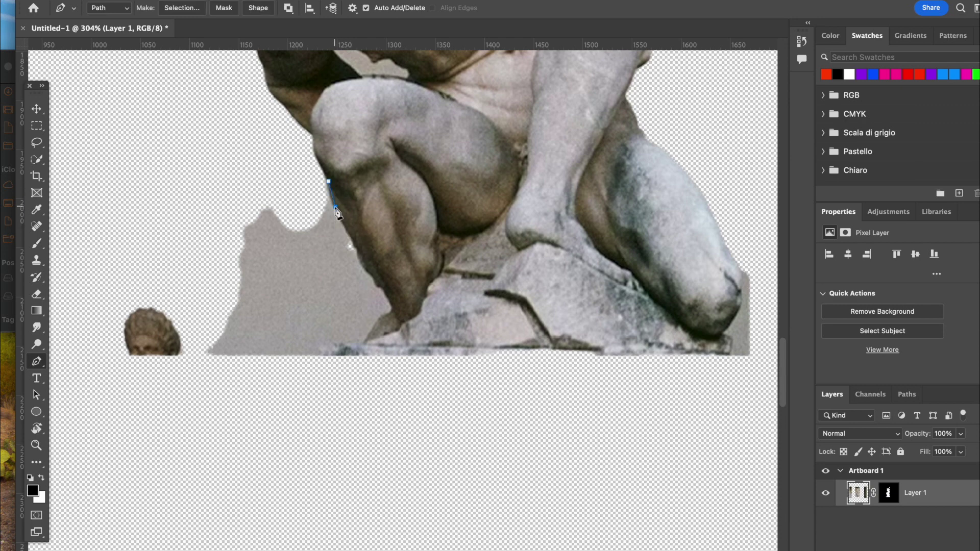
left_click(354, 241)
- Take the Pen path below and around the leftover background and small statue head beside the crouching leg
left_click(369, 366)
left_click(342, 444)
left_click_drag(212, 449, 92, 339)
left_click(94, 286)
left_click(96, 167)
left_click(222, 168)
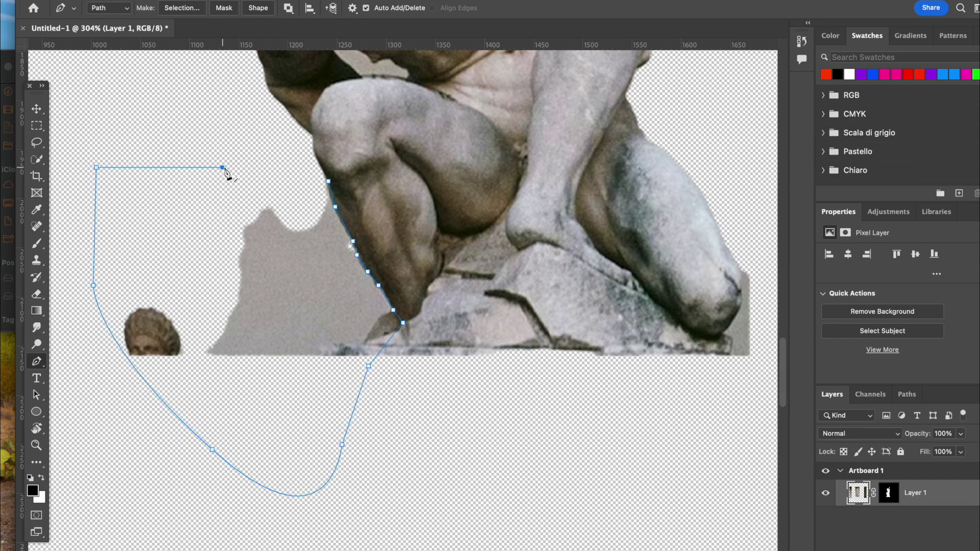
- Convert the path to a selection, delete the leftover background beside the leg, and undo the stray anchor point
left_click(198, 8)
left_click(562, 209)
key("Delete")
left_click(552, 386)
scroll(552, 387, "down", 10)
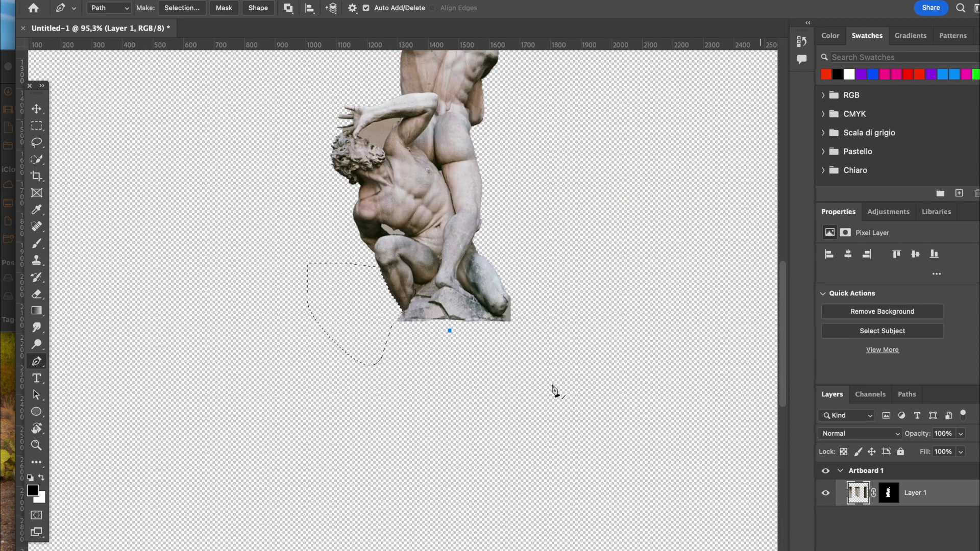
key("super+z")
- Trace a Pen path around the background gap between the crouching figure's raised forearm, shoulder and hair
scroll(552, 386, "up", 10)
scroll(552, 388, "up", 10)
scroll(553, 387, "down", 6)
left_click(273, 289)
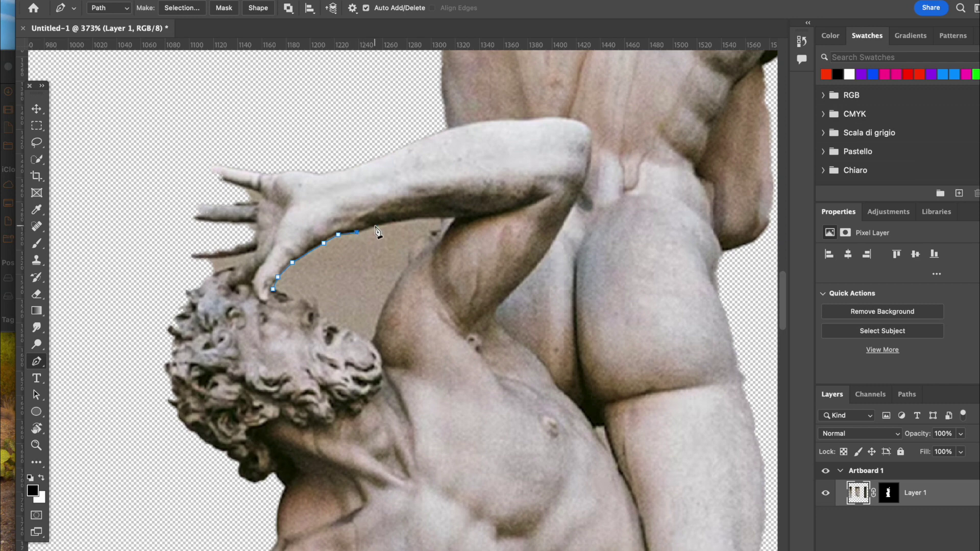
left_click_drag(466, 223, 482, 222)
left_click(438, 248)
key("super+z")
left_click_drag(483, 225, 453, 223)
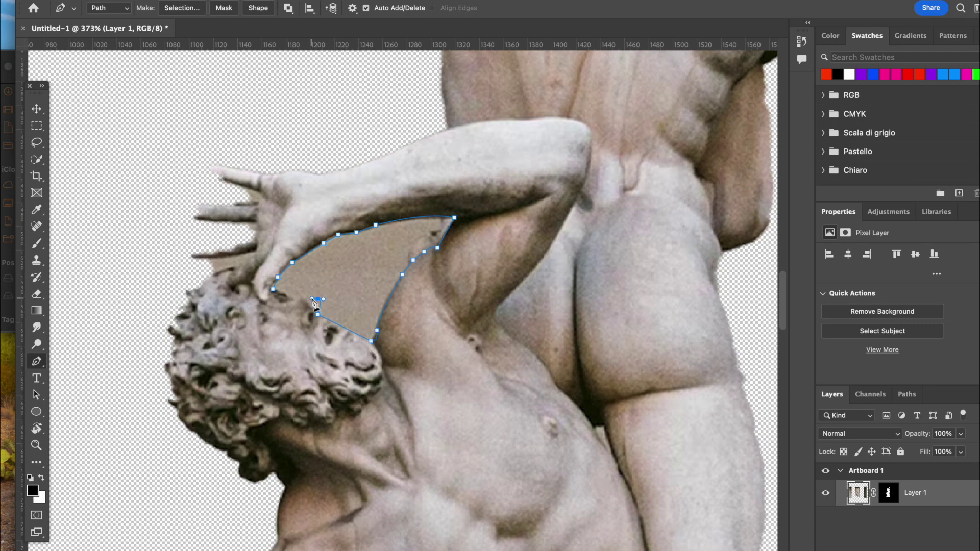
- Turn the path into a new anti-aliased selection with feather radius 0 and delete the background inside it
left_click(182, 7)
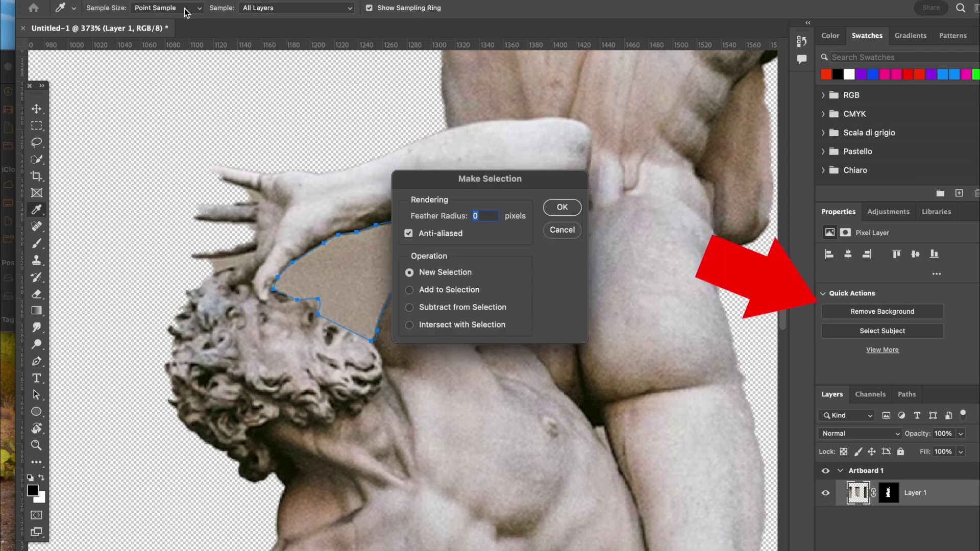
key("Return")
key("Delete")
- Outline the background remnant between the lowest finger and the hair with the Pen tool, make it a selection and delete it
scroll(306, 235, "up", 3)
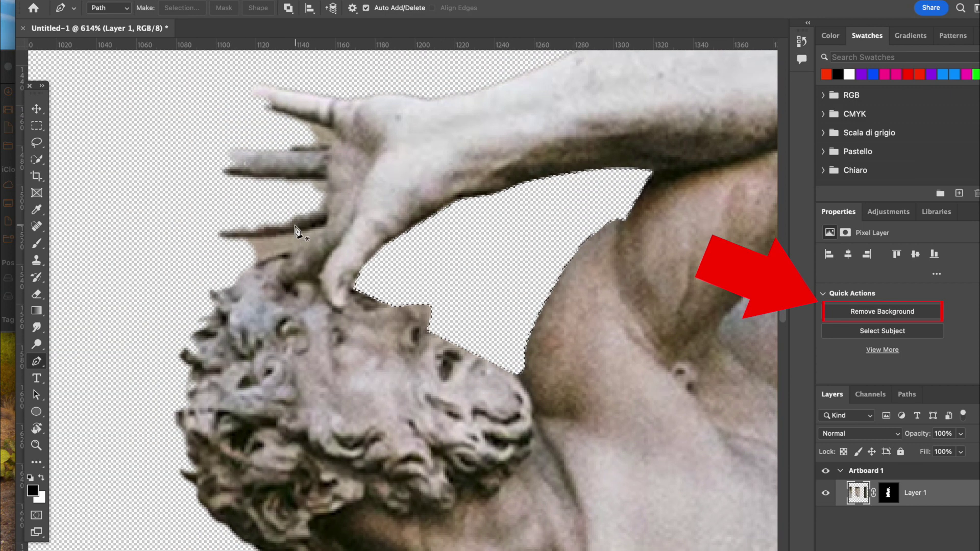
left_click(246, 238)
left_click_drag(321, 227, 327, 223)
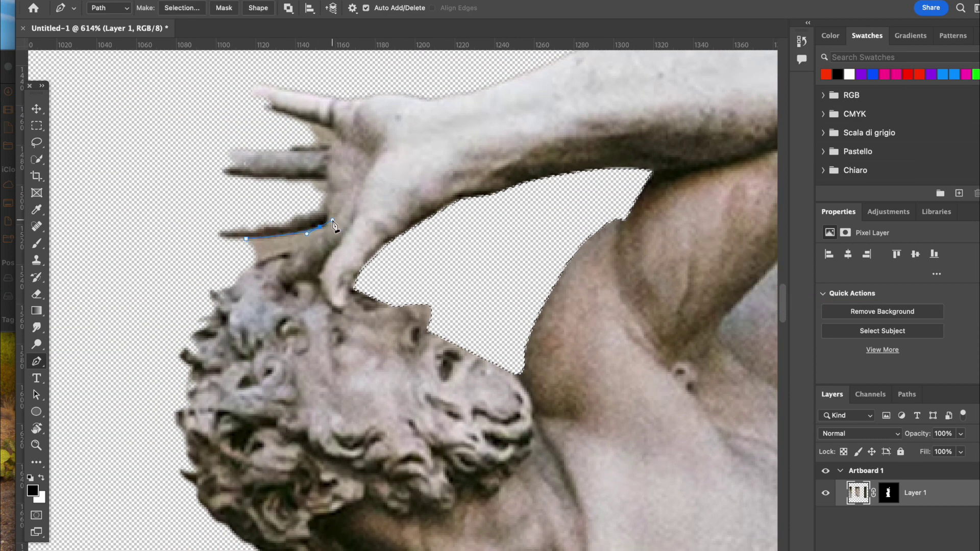
left_click(327, 225)
left_click(326, 232)
left_click(257, 258)
left_click(226, 267)
left_click(226, 255)
left_click(182, 8)
key("Return")
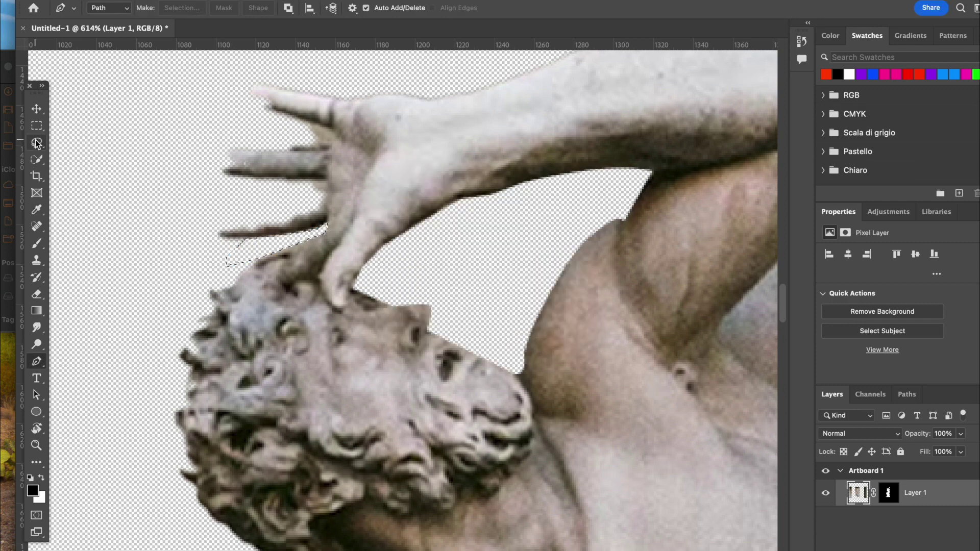
- Outline the brown background gap between the bent arm and the adjacent torso with the Pen tool, convert it to a selection and delete it
left_click(37, 143)
scroll(356, 234, "down", 6)
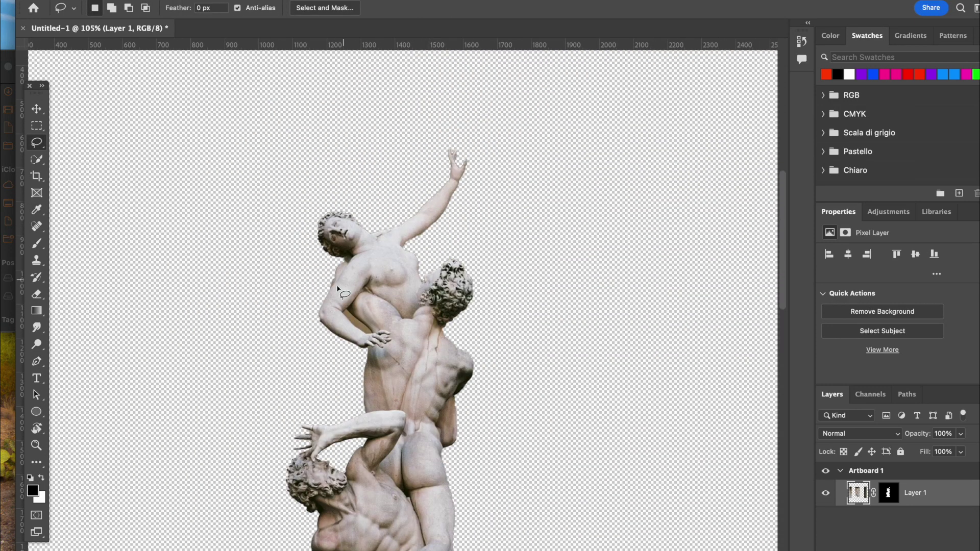
scroll(380, 324, "up", 6)
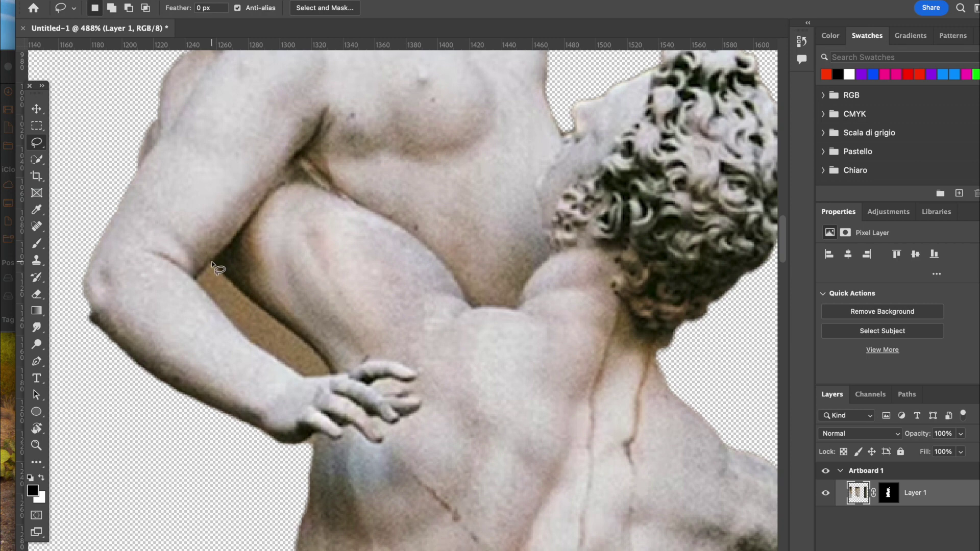
left_click_drag(211, 262, 229, 277)
left_click(491, 219)
scroll(335, 262, "up", 3)
scroll(334, 261, "left", 2)
left_click(37, 362)
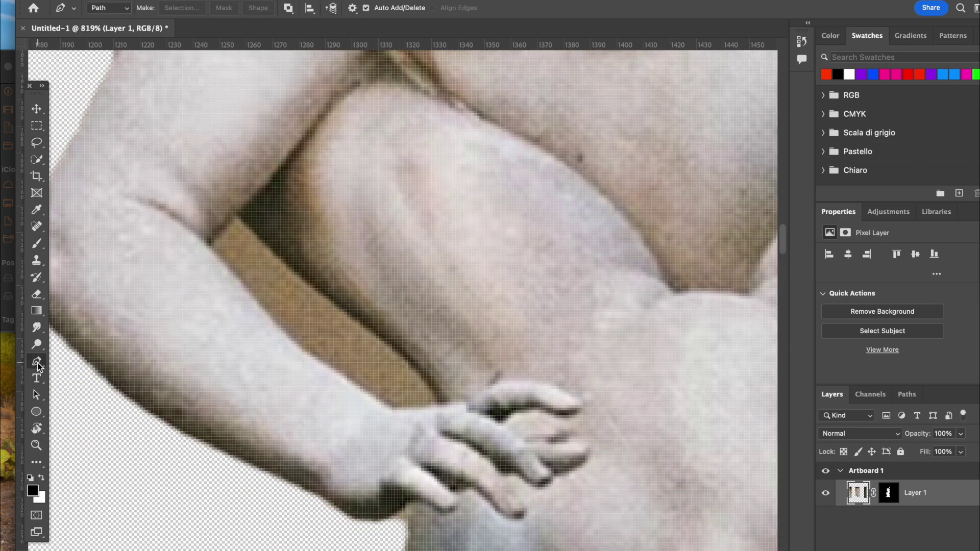
left_click(238, 214)
left_click(302, 280)
left_click(348, 315)
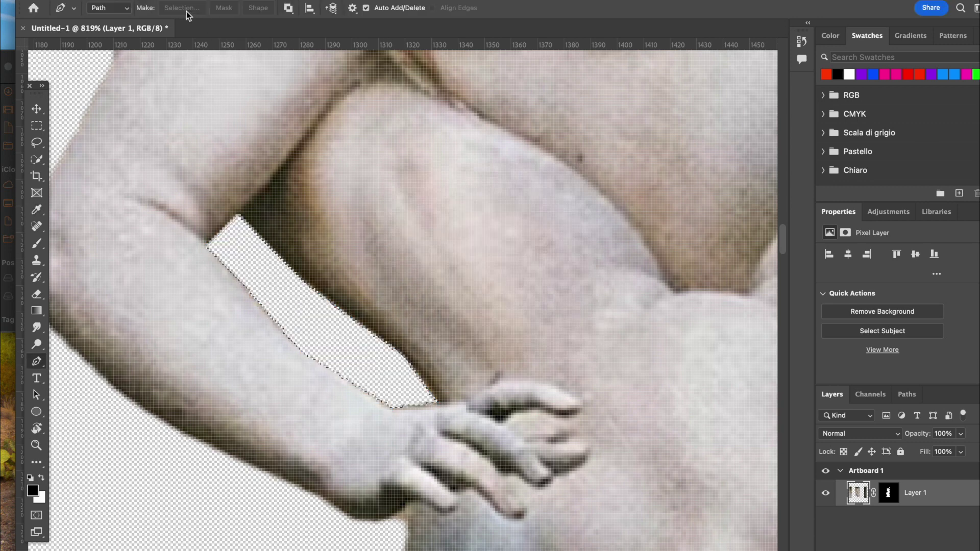
- Lasso the leftover background beside the outer knee at the rock base and delete it
left_click(36, 143)
scroll(261, 306, "down", 5)
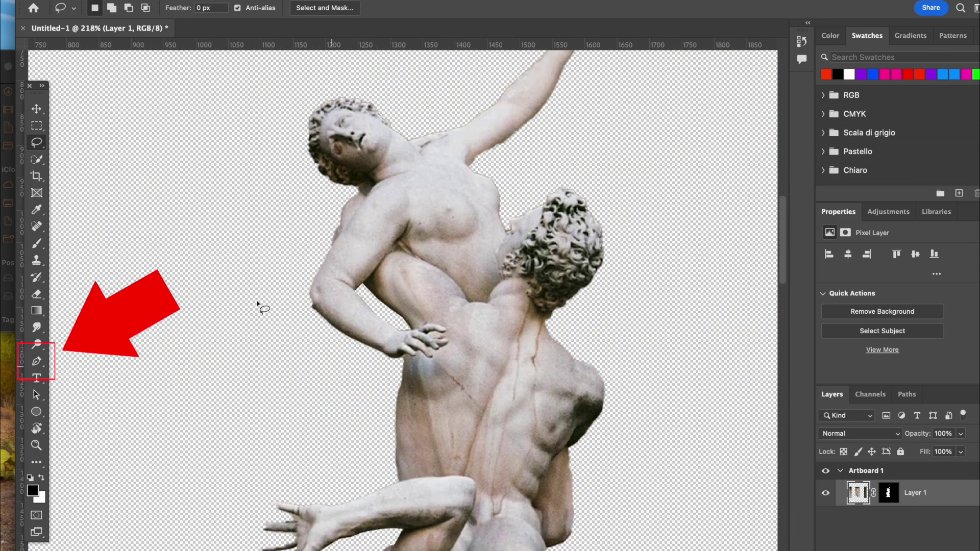
scroll(542, 422, "down", 5)
scroll(543, 422, "up", 4)
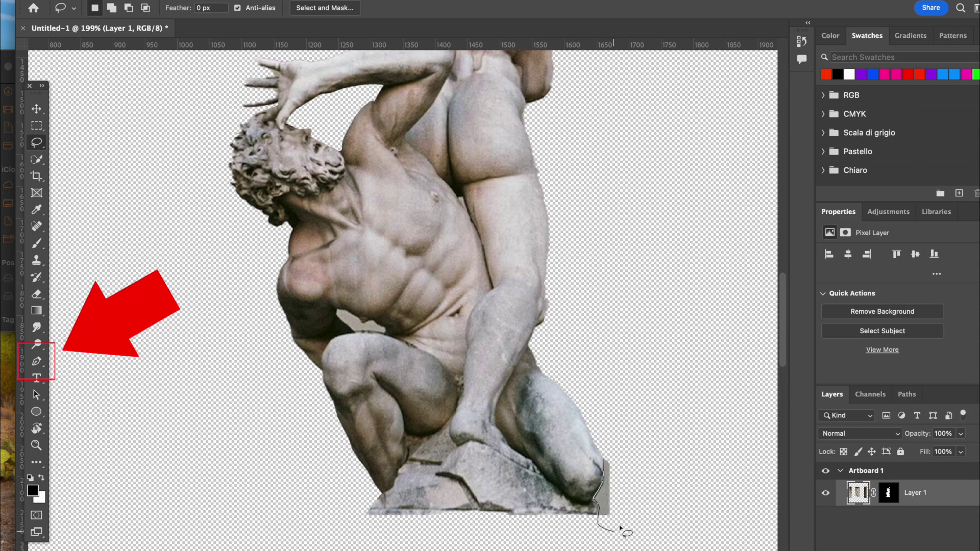
left_click_drag(622, 533, 619, 376)
scroll(707, 274, "down", 4)
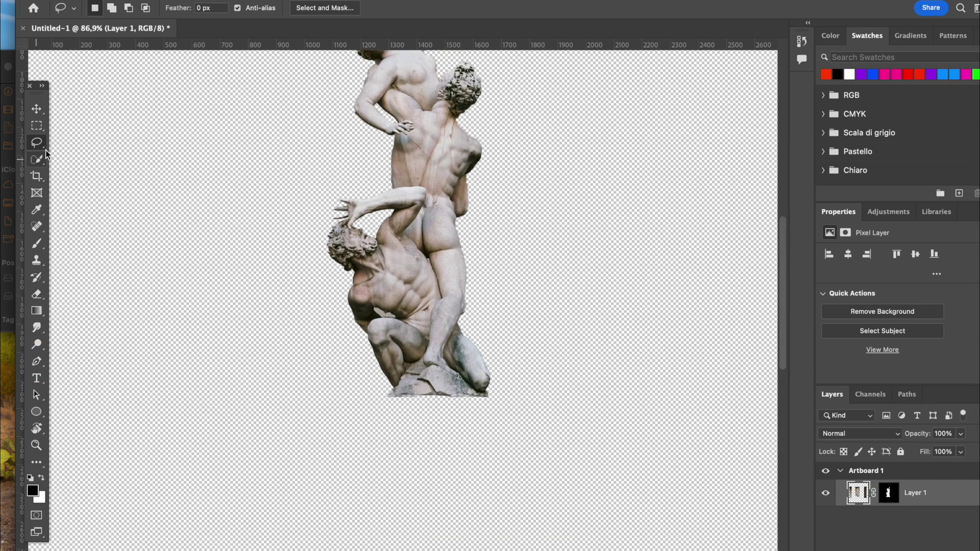
- Scale the statue layer proportionally to 152.18%, move it up near the artboard's centre, apply the transform and deselect
key("v")
scroll(501, 310, "down", 3)
left_click_drag(411, 359, 412, 468)
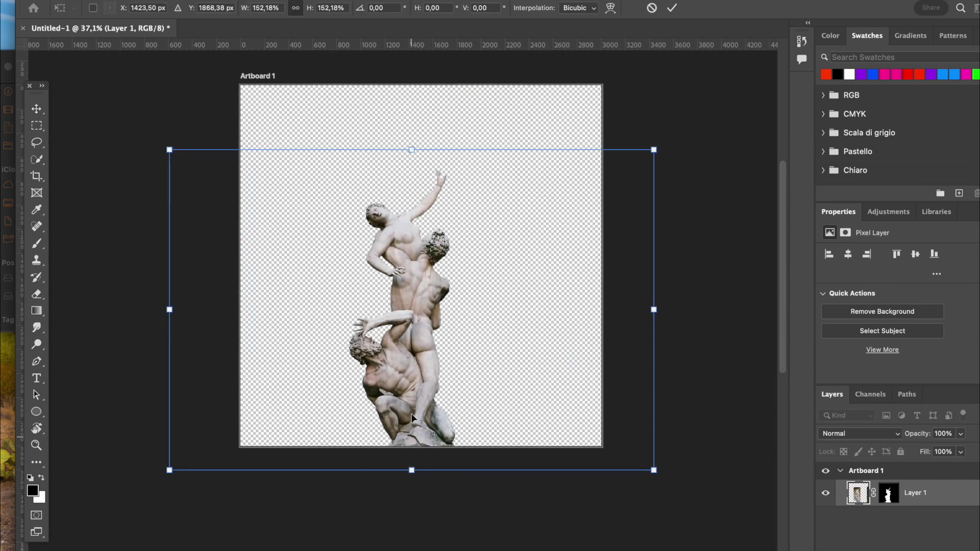
left_click_drag(413, 401, 427, 338)
key("Return")
left_click(737, 313)
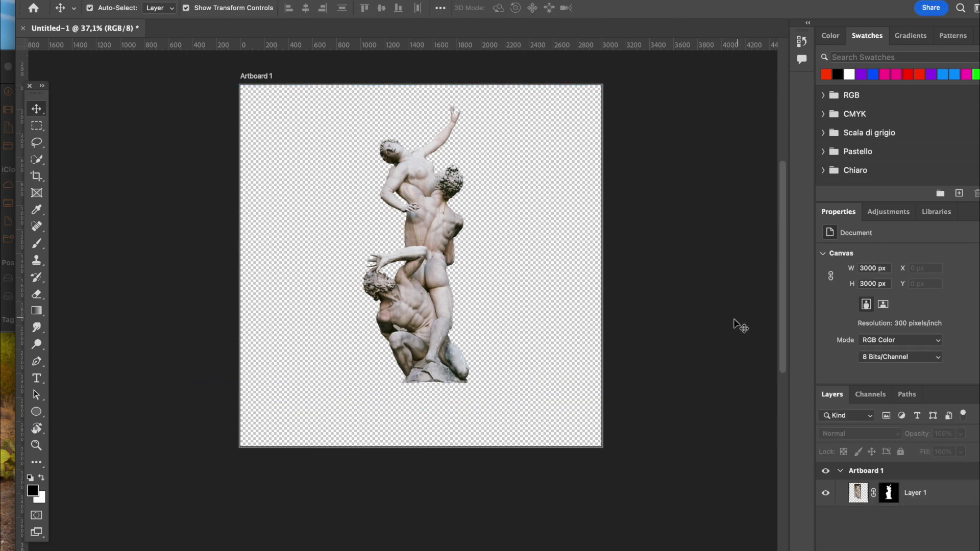
scroll(613, 362, "up", 4)
scroll(614, 362, "down", 4)
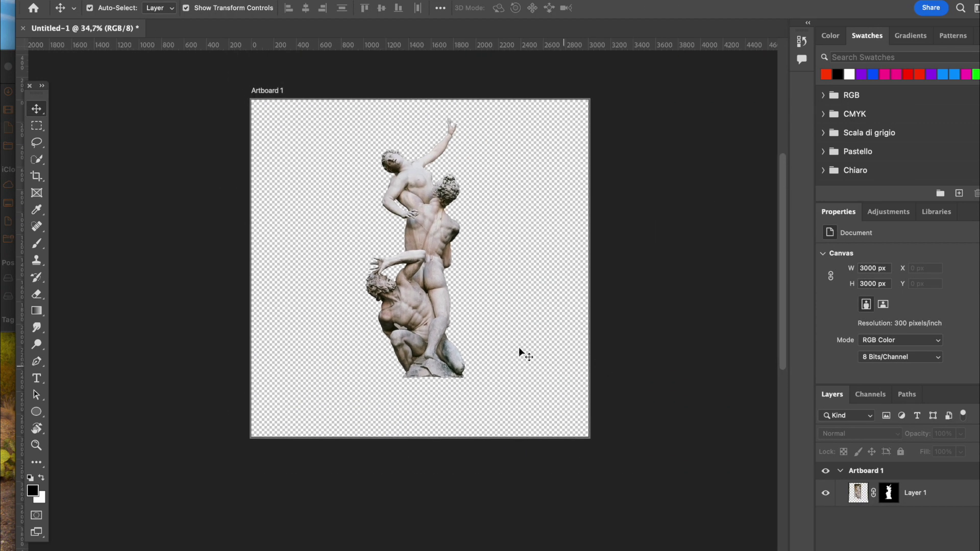
left_click(447, 280)
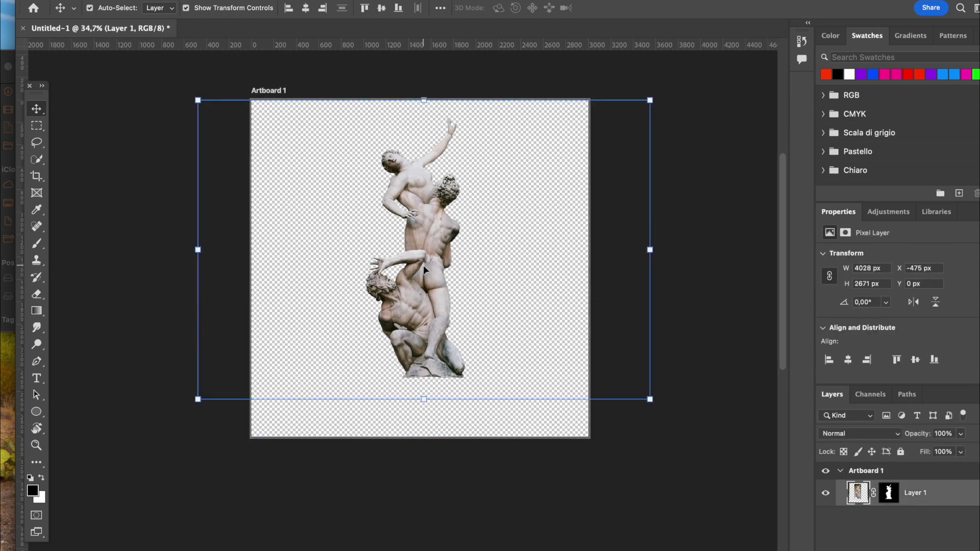
scroll(423, 265, "up", 4)
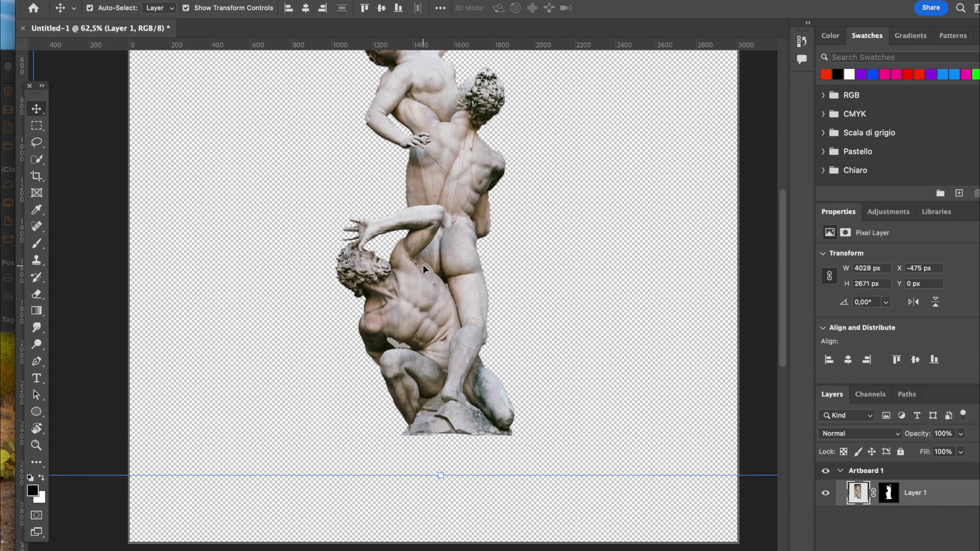
left_click(451, 503)
scroll(504, 380, "up", 3)
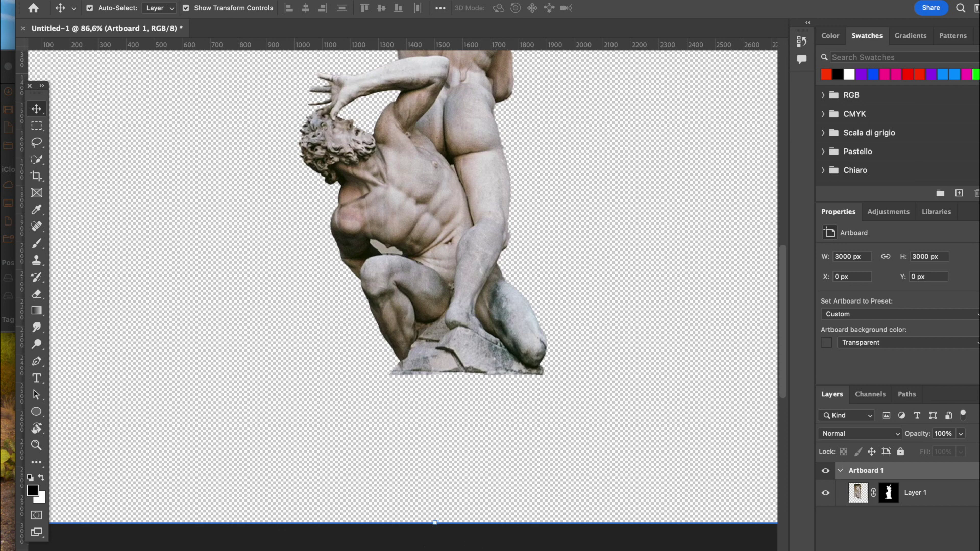
- Switch to the web browser and search Google Images for "concrete texture"
type("concrete texture")
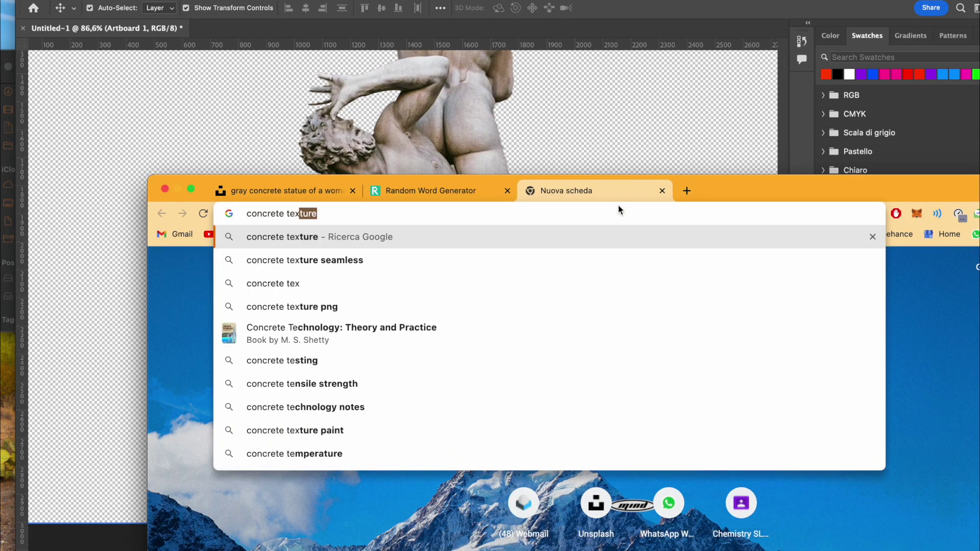
key("Return")
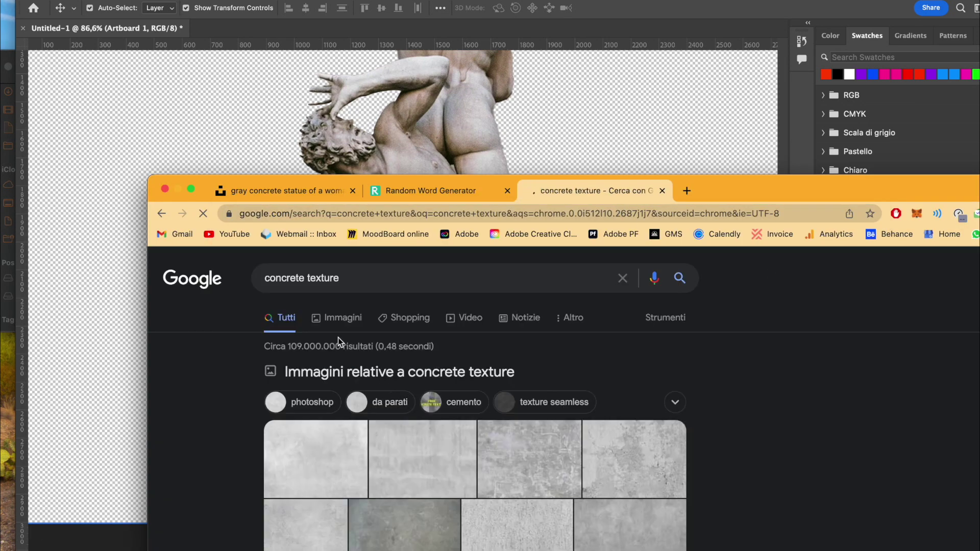
left_click(342, 319)
left_click_drag(730, 183, 835, 174)
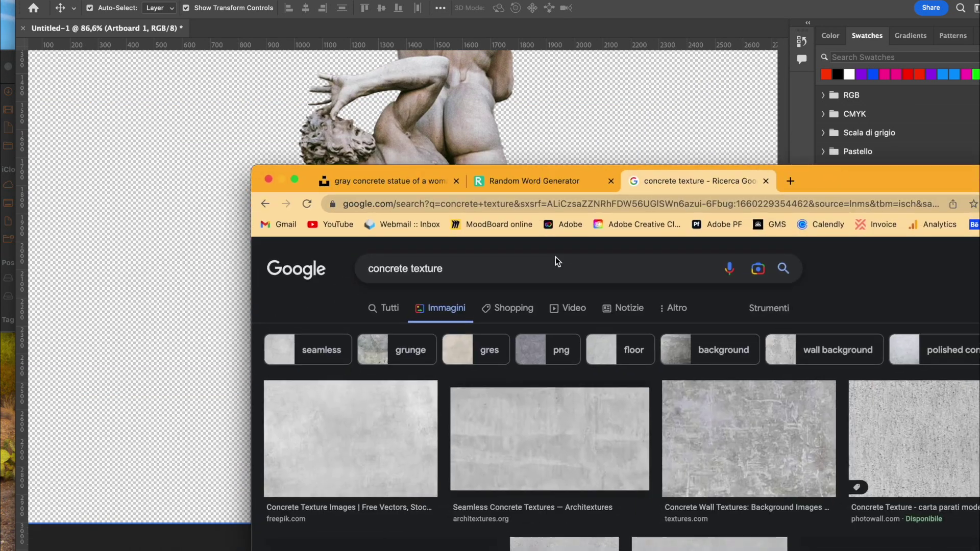
- Try an image search for marble texture and return to the concrete texture results
double_click(389, 269)
type("marbvle")
key("Return")
scroll(474, 408, "down", 2)
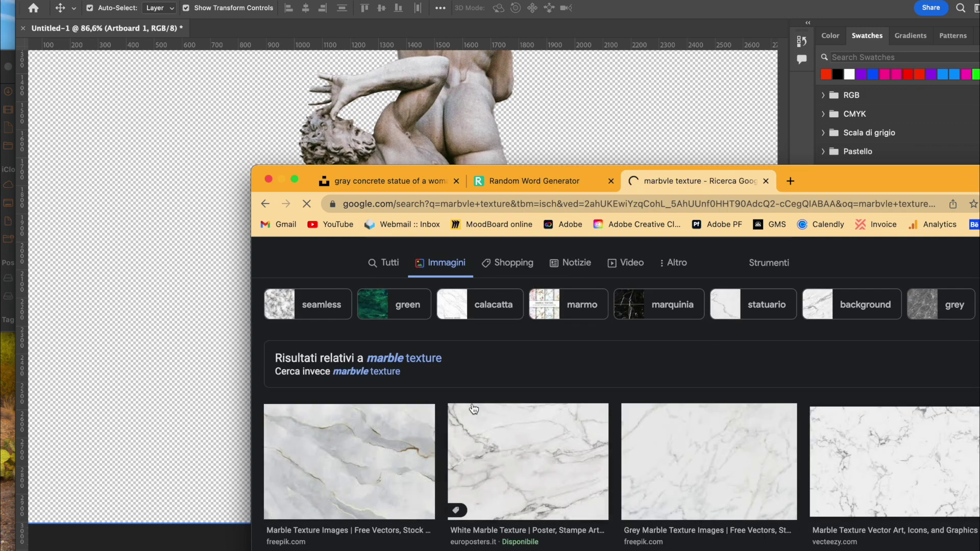
left_click(265, 203)
- Bring the first concrete texture image from the results into the Photoshop artboard, directly below the statue's rock base
left_click(347, 449)
left_click_drag(882, 397, 496, 428)
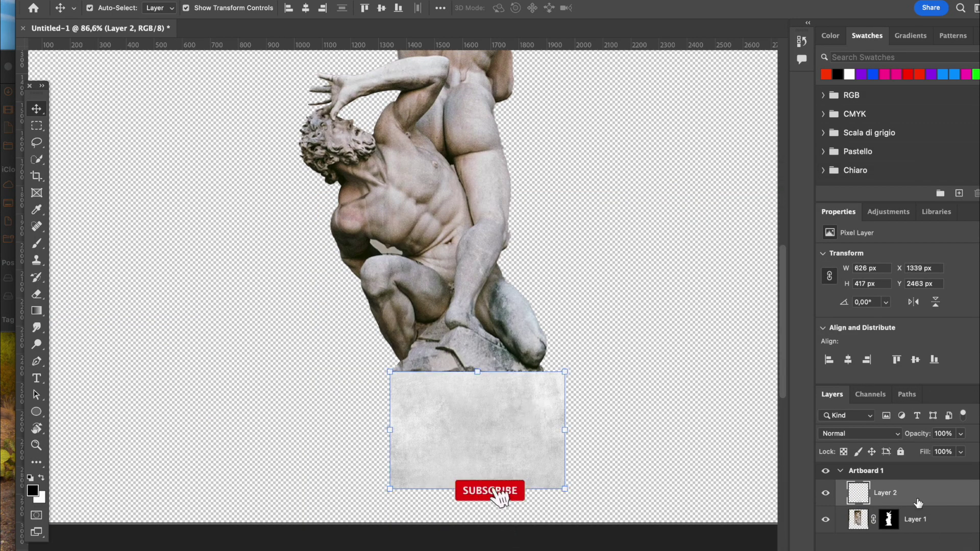
left_click(898, 544)
- Stack the concrete texture layer beneath the statue layer and position it at X 1343 px, Y 2451 px, tucked under the rock base
scroll(418, 323, "up", 5)
scroll(559, 359, "down", 3)
scroll(559, 359, "right", 2)
left_click_drag(559, 359, 557, 342)
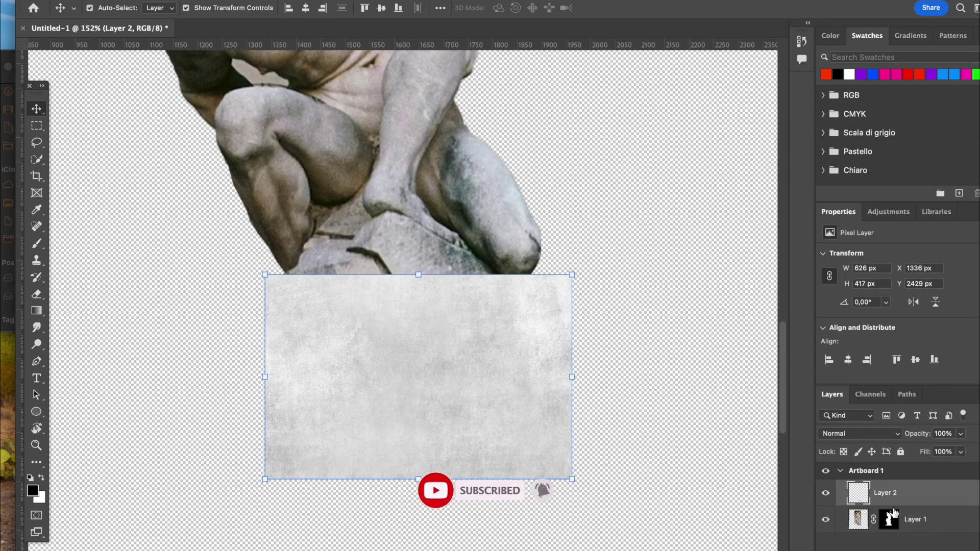
left_click_drag(892, 512, 891, 479)
left_click_drag(464, 330, 470, 344)
- Try to trim the concrete texture to a rough shape under the rock with the Lasso tool, and undo the cut
left_click(36, 142)
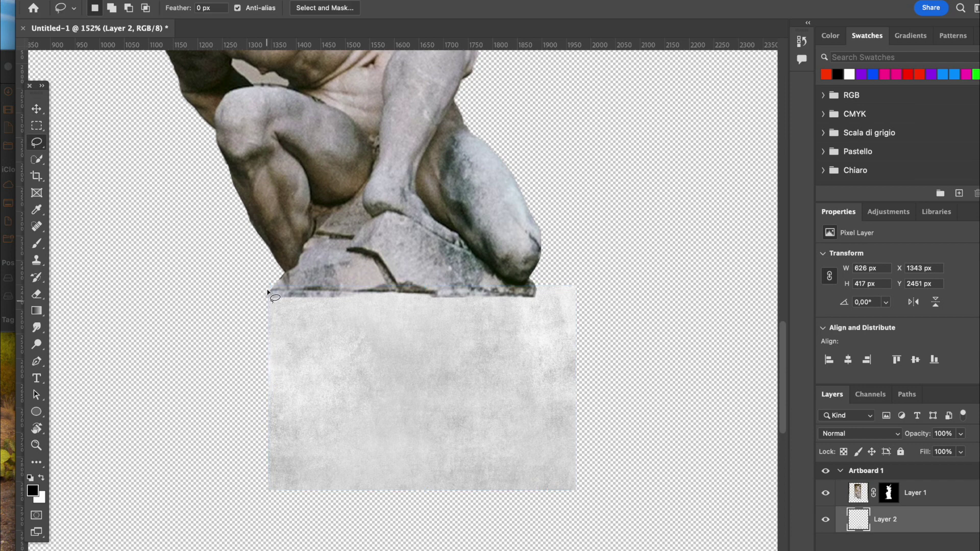
mouse_move(417, 373)
left_mouse_down()
mouse_move(542, 312)
mouse_move(625, 429)
mouse_move(81, 393)
left_mouse_up()
key("Delete")
key("ctrl+d")
scroll(548, 173, "down", 8)
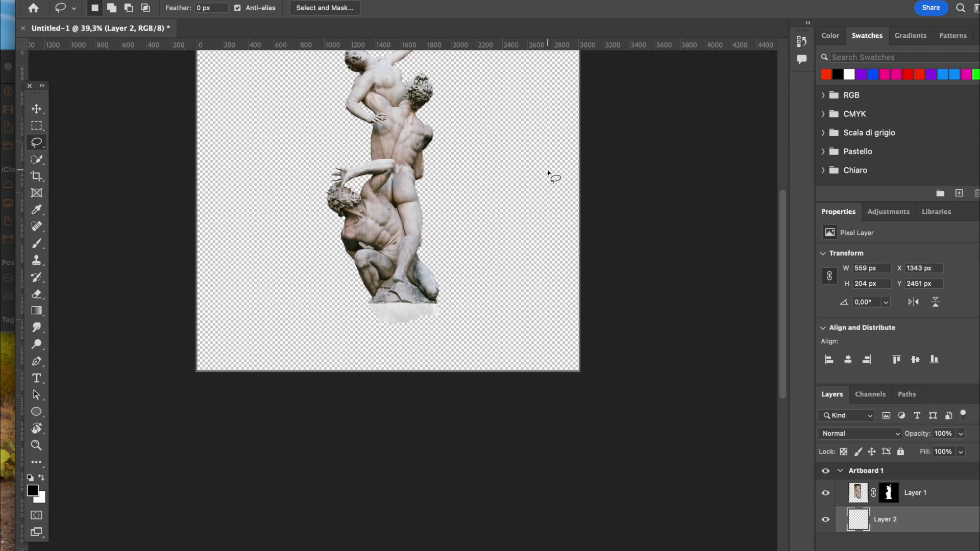
scroll(547, 174, "up", 5)
key("super+z")
key("super+z")
key("super+z")
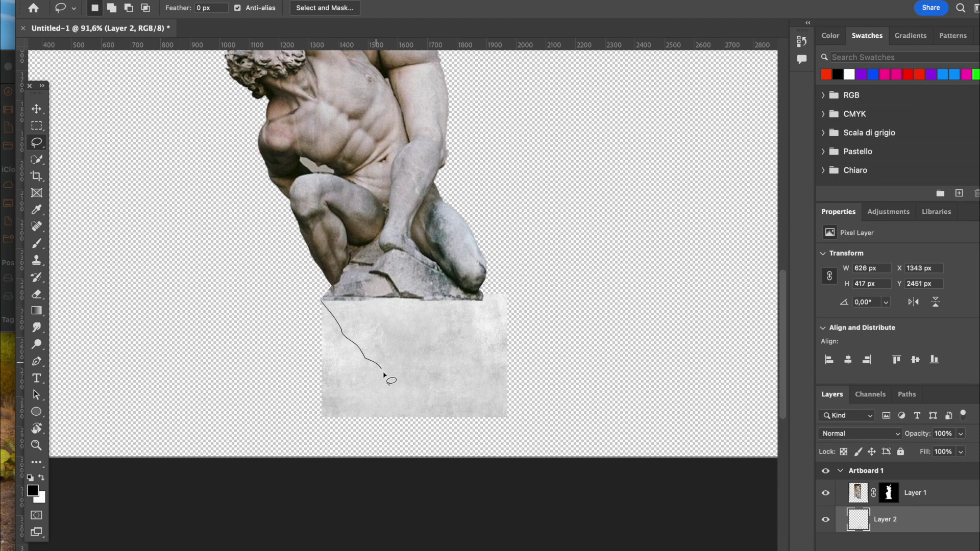
- Try to cut the concrete texture into a jagged downward-pointing wedge with a new Lasso selection, and undo the cut
left_click_drag(489, 274, 190, 291)
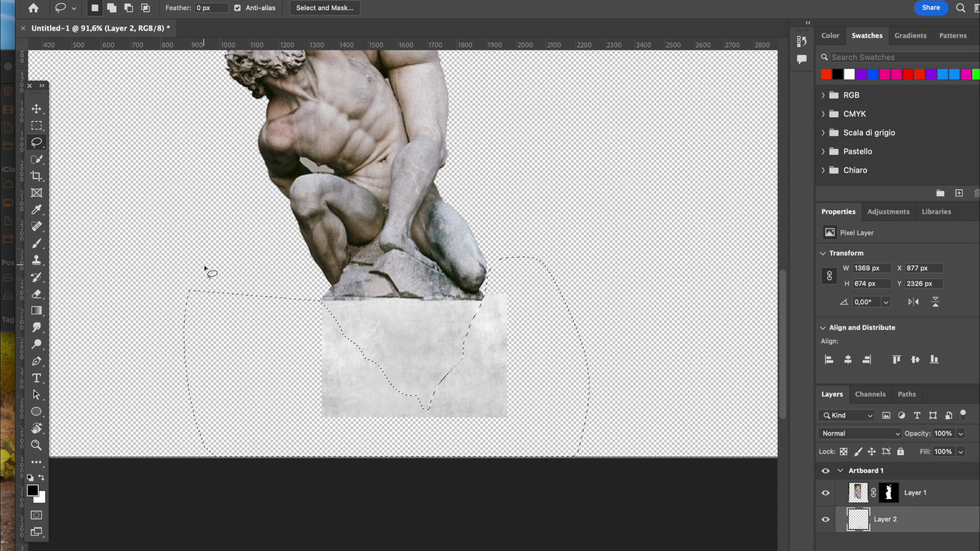
key("Delete")
key("super+d")
scroll(563, 199, "down", 8)
key("super+z")
key("super+z")
scroll(563, 197, "up", 3)
key("ctrl+z")
key("ctrl+z")
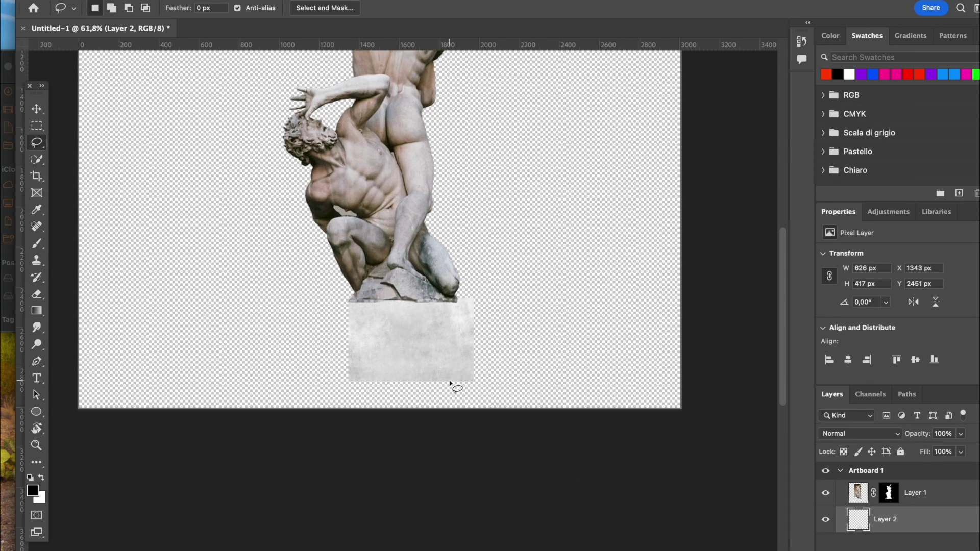
scroll(448, 384, "up", 2)
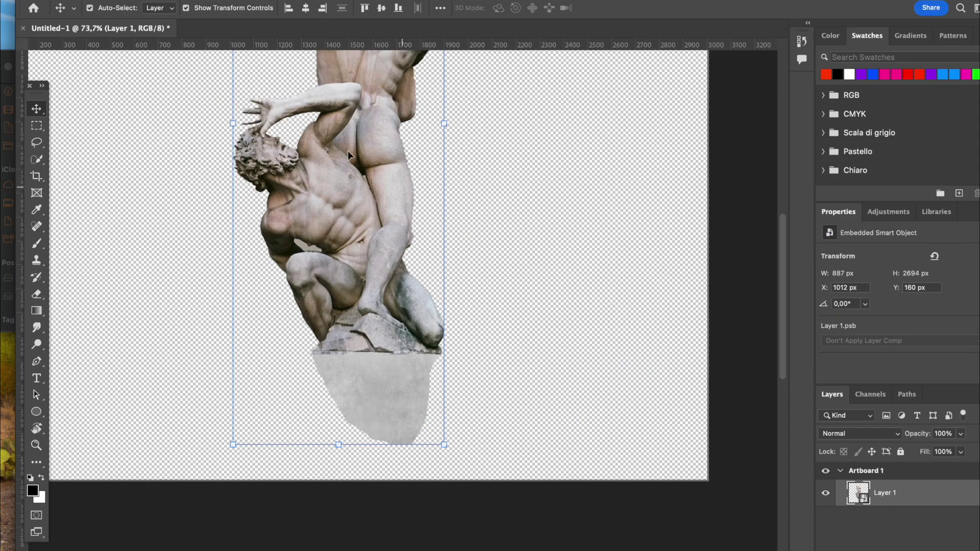
- Open the Camera Raw Filter for the statue smart object and set the basic white balance Temperature to -15
left_click(306, 1)
left_click(342, 45)
left_click(719, 182)
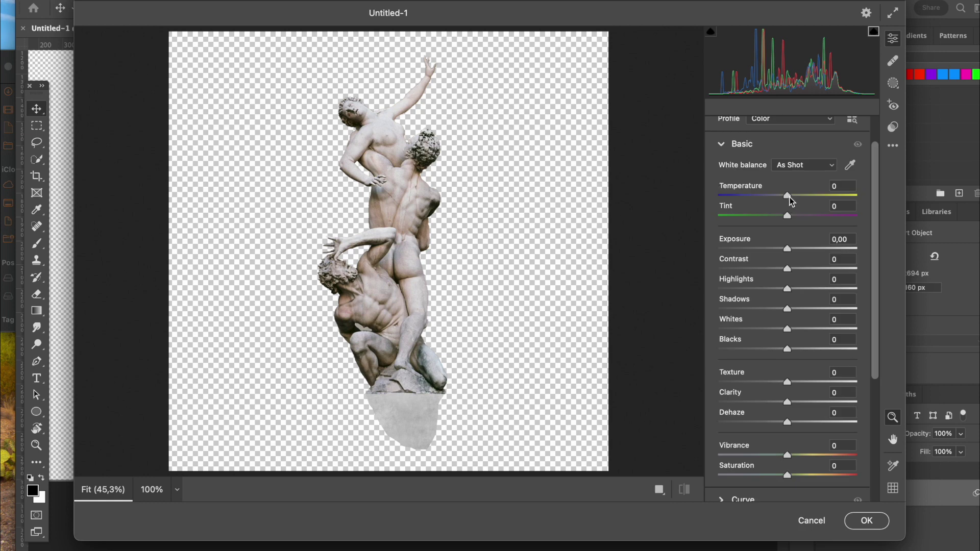
mouse_move(789, 197)
left_mouse_down()
mouse_move(797, 196)
mouse_move(782, 201)
left_mouse_up()
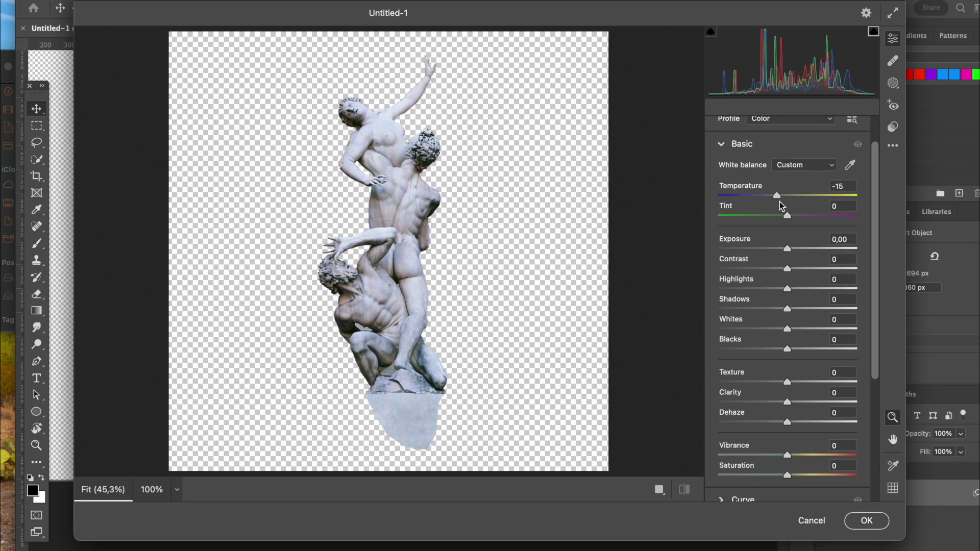
- Set Tint to -8, Exposure +0.05, Contrast +16, Highlights +31, Shadows +34, Whites +27 and Blacks +12
left_click_drag(788, 216, 847, 241)
scroll(810, 263, "down", 2)
scroll(797, 317, "down", 2)
left_click_drag(767, 253, 799, 278)
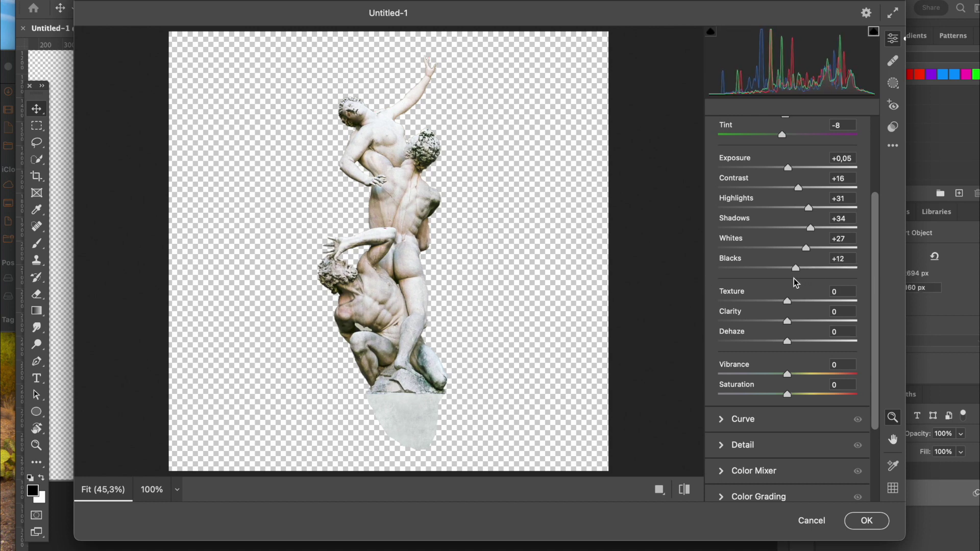
- Set Vibrance and Saturation to -100 and darken the tones with a curve point at input 210, output 183
left_click_drag(768, 379, 674, 384)
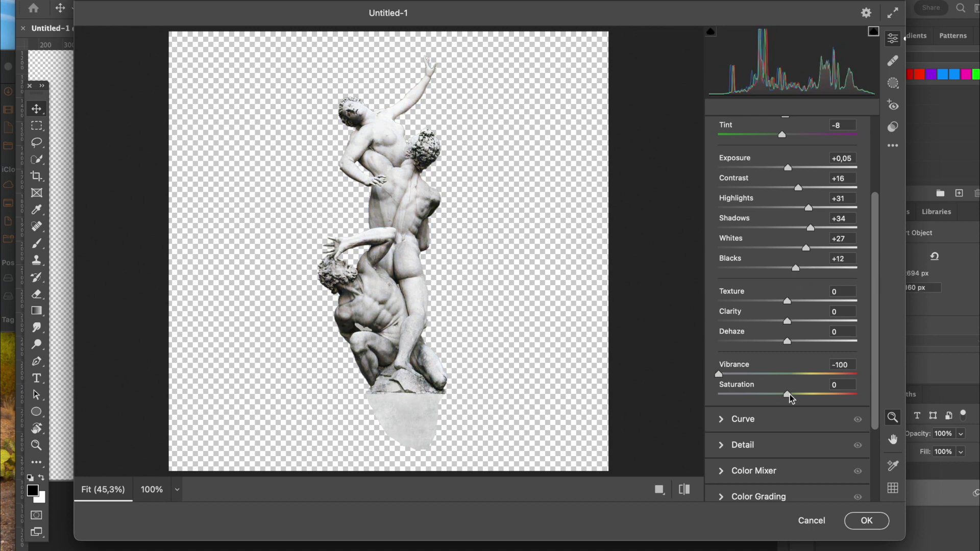
left_click_drag(789, 398, 564, 433)
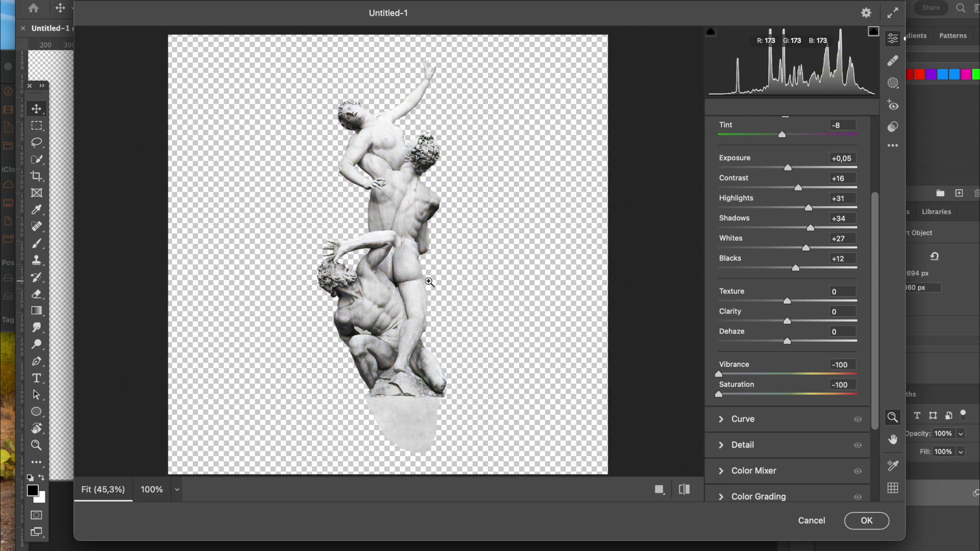
left_click(721, 419)
left_click_drag(812, 260, 833, 252)
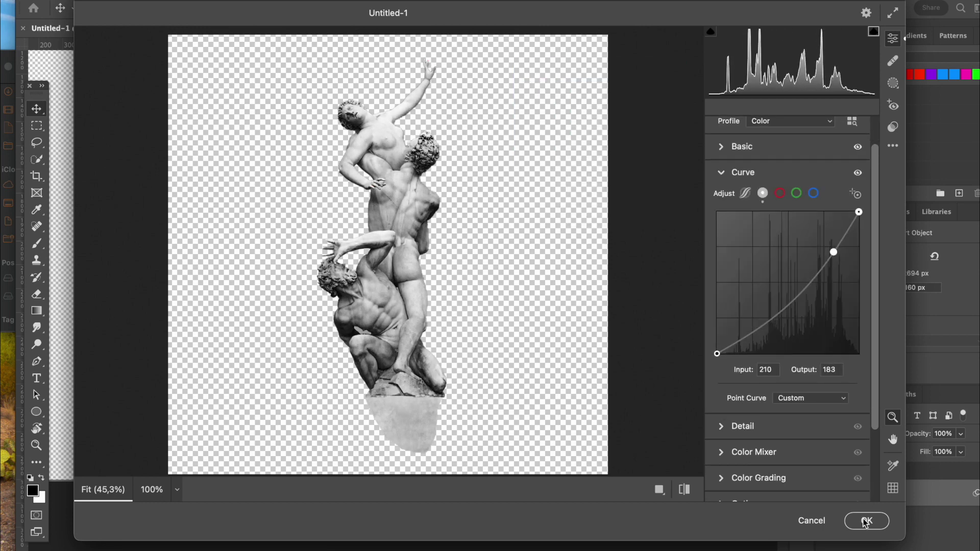
- Set the Detail adjustments to Sharpening 49 and Color Noise Reduction 10
scroll(728, 323, "down", 3)
left_click(720, 342)
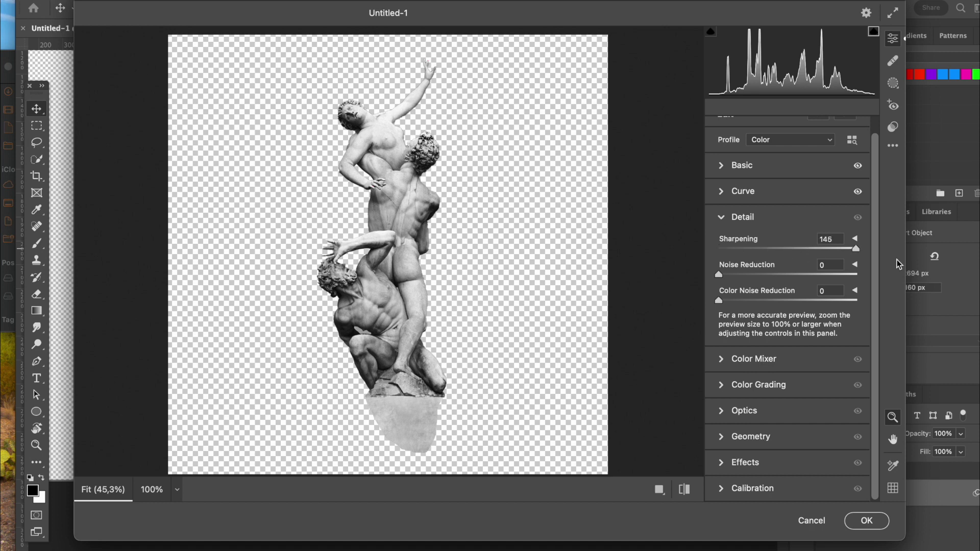
left_click_drag(848, 252, 788, 267)
left_click_drag(907, 273, 793, 261)
left_click_drag(724, 270, 677, 331)
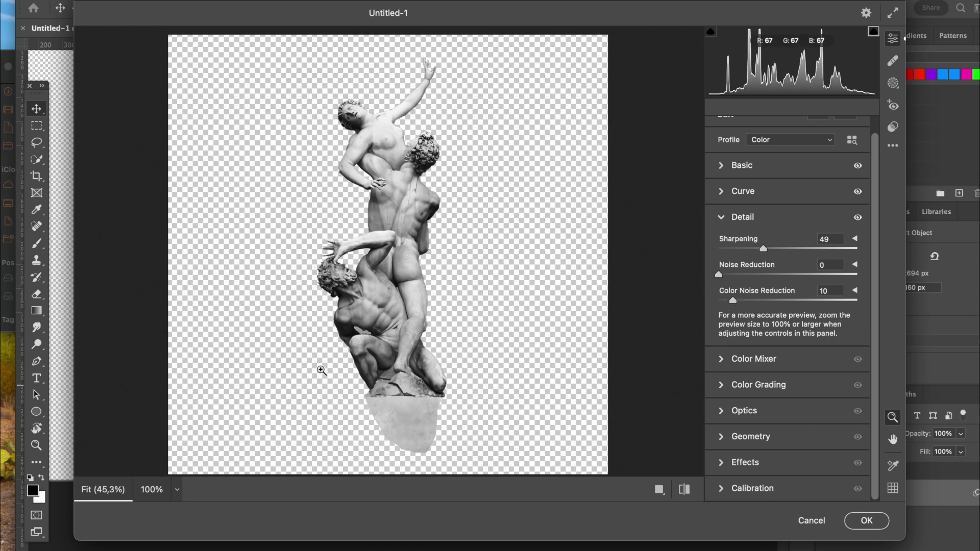
- Raise Noise Reduction to 100 to smooth the statue's grain
scroll(423, 308, "up", 5)
scroll(424, 308, "down", 5)
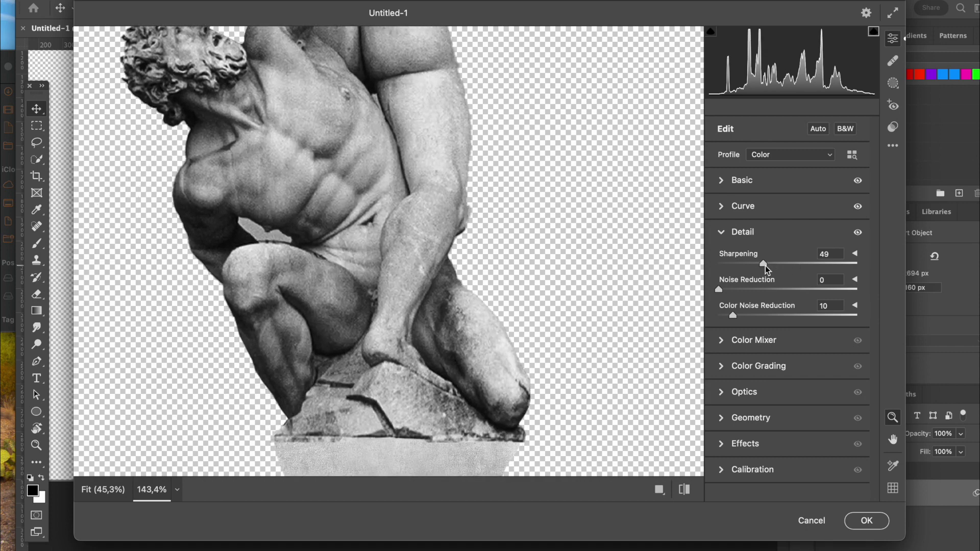
left_click_drag(718, 289, 856, 289)
scroll(563, 240, "up", 2)
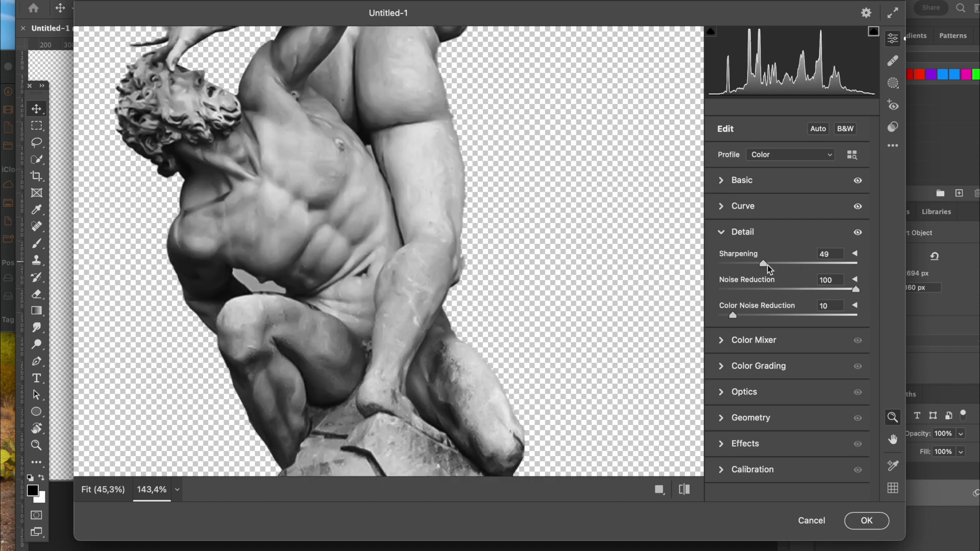
- Set the Detail adjustments to Sharpening 0 and Color Noise Reduction 100
left_click_drag(763, 264, 630, 264)
left_click_drag(733, 315, 855, 315)
scroll(520, 208, "up", 3)
scroll(520, 208, "down", 3)
scroll(521, 208, "down", 10)
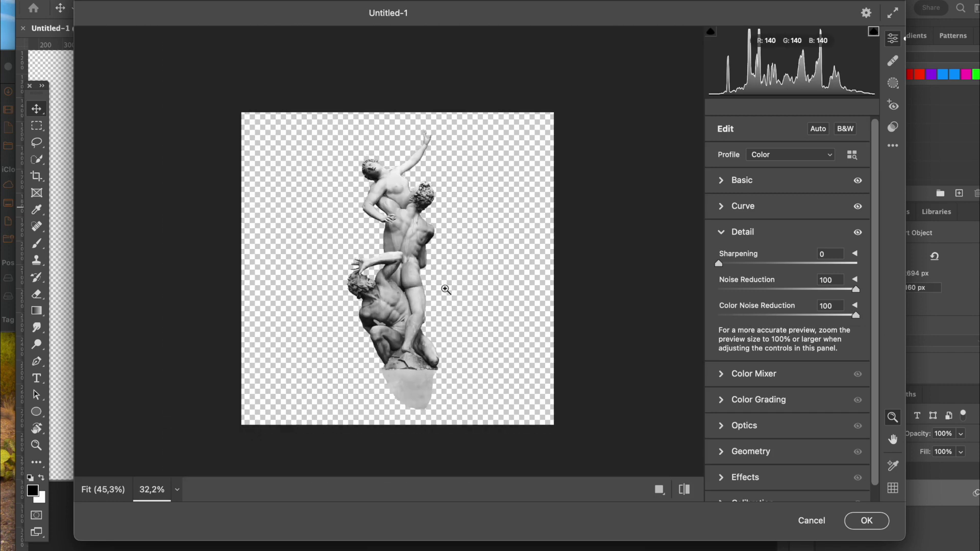
scroll(419, 296, "up", 4)
- Test the Effects grain, return it to 0 and apply the Camera Raw adjustments to the statue
left_click(721, 374)
scroll(778, 374, "down", 2)
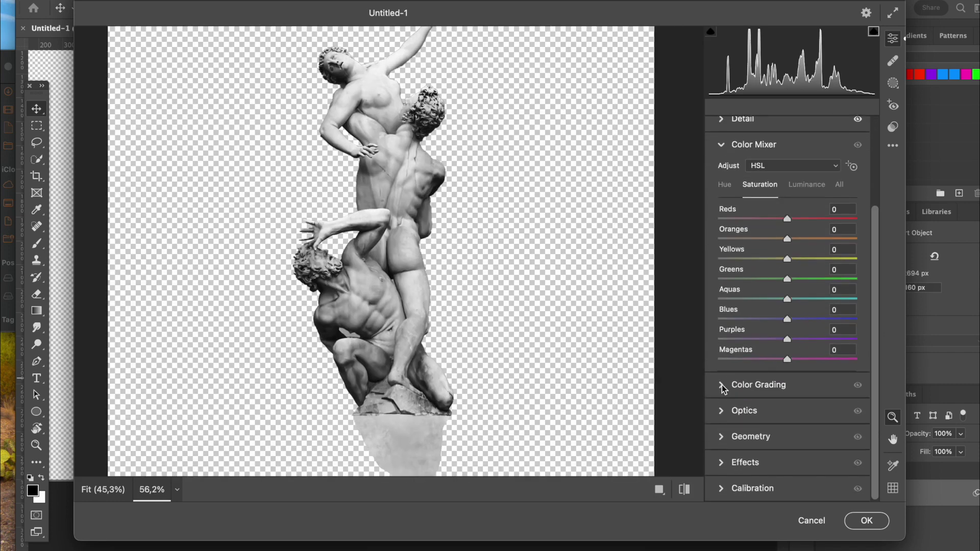
left_click(722, 384)
left_click(721, 440)
scroll(721, 439, "down", 1)
left_click(721, 462)
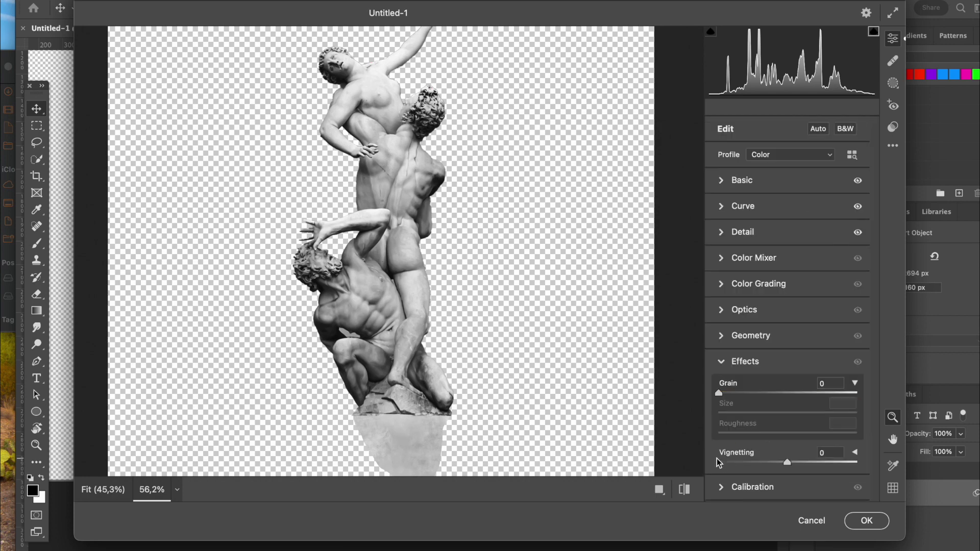
left_click_drag(719, 392, 746, 396)
left_click_drag(819, 399, 564, 411)
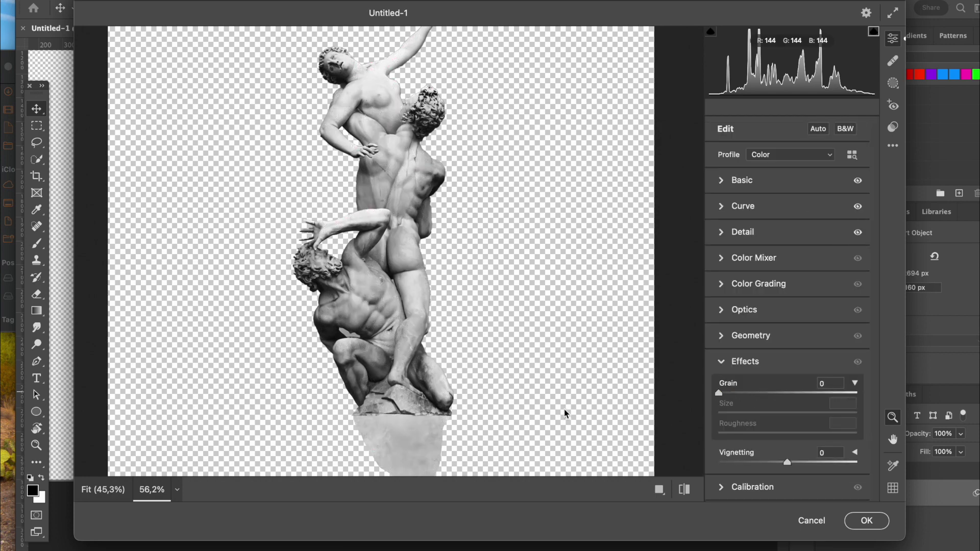
left_click(867, 521)
- Try to delete the concrete extension below the statue using a rectangular marquee selection
scroll(490, 369, "up", 5)
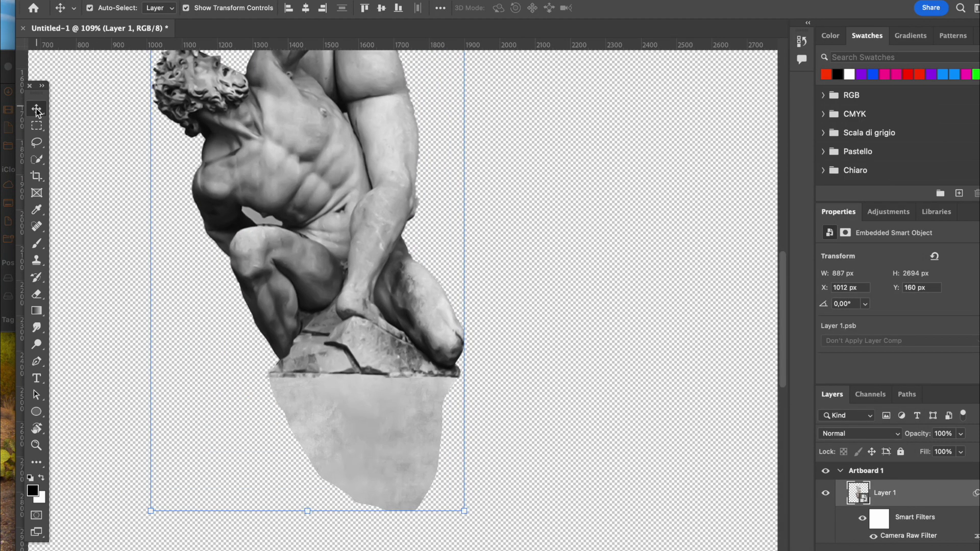
left_click(36, 126)
left_click_drag(261, 372, 539, 402)
key("Delete")
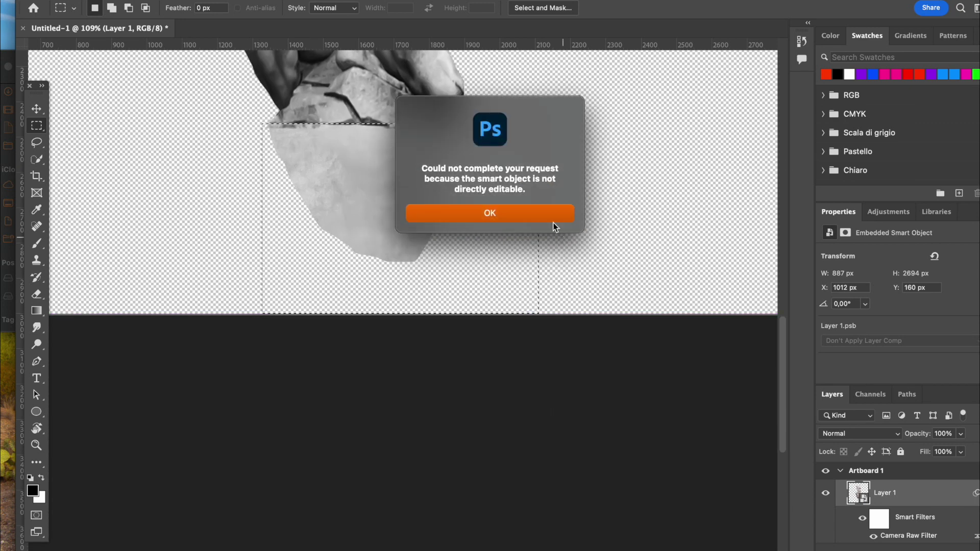
left_click(553, 222)
- Open the statue smart object's contents and delete the concrete layer, Layer 2
double_click(863, 499)
left_click(34, 113)
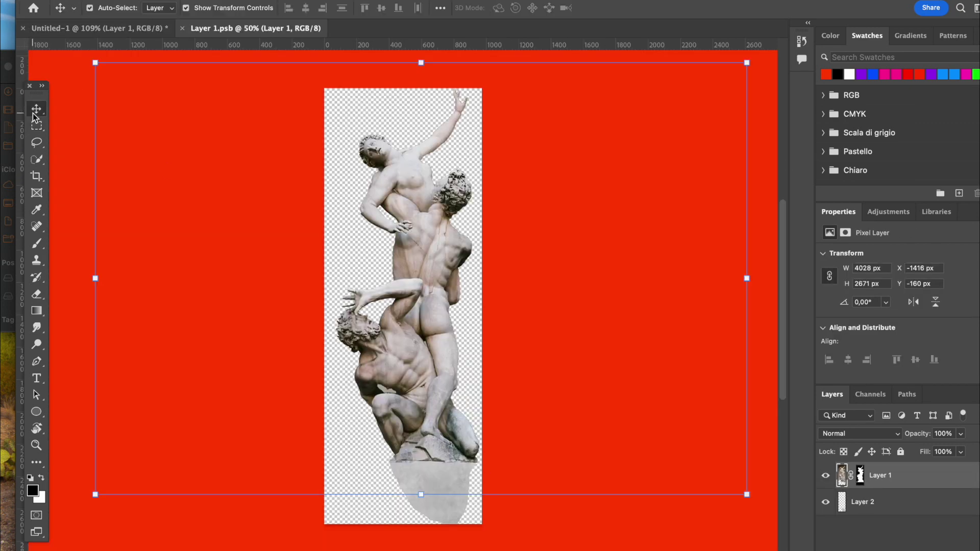
left_click(442, 521)
key("Delete")
left_click(547, 423)
- Save the edited smart object Layer 1.psb and close its document
scroll(547, 423, "up", 5)
scroll(547, 423, "down", 5)
left_click(494, 375)
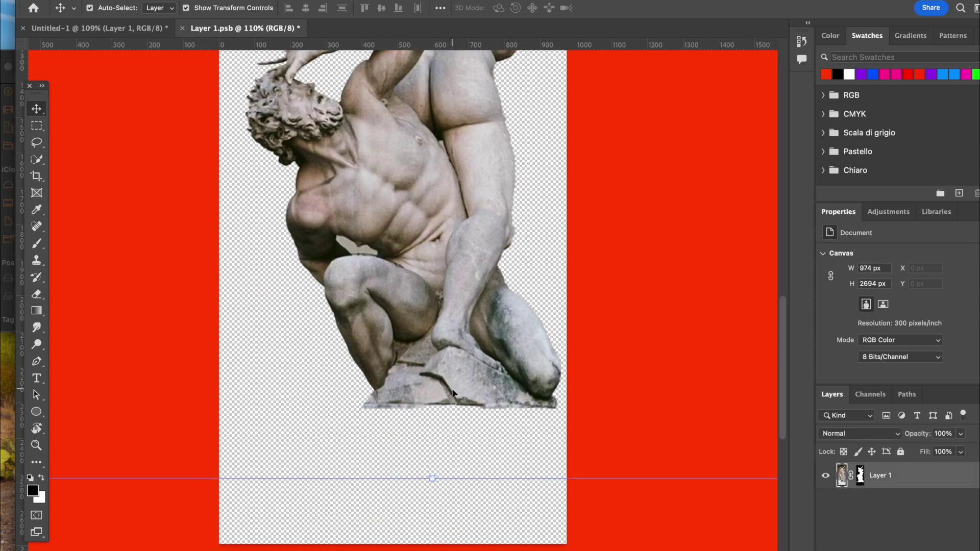
left_click(584, 383)
key("super+s")
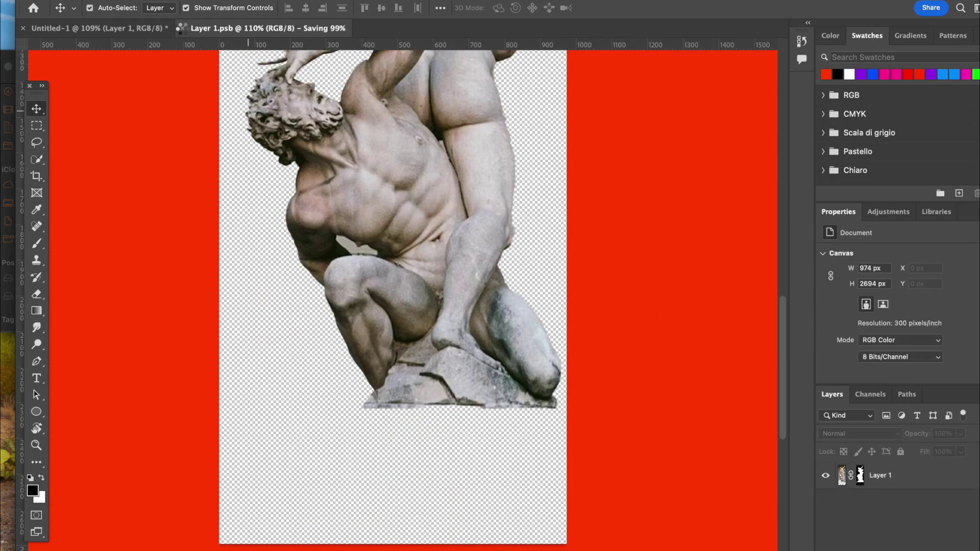
left_click(182, 29)
scroll(549, 411, "down", 5)
- Align the statue layer to the horizontal and vertical centre of the artboard
left_click(549, 411)
left_click(37, 143)
scroll(150, 184, "down", 5)
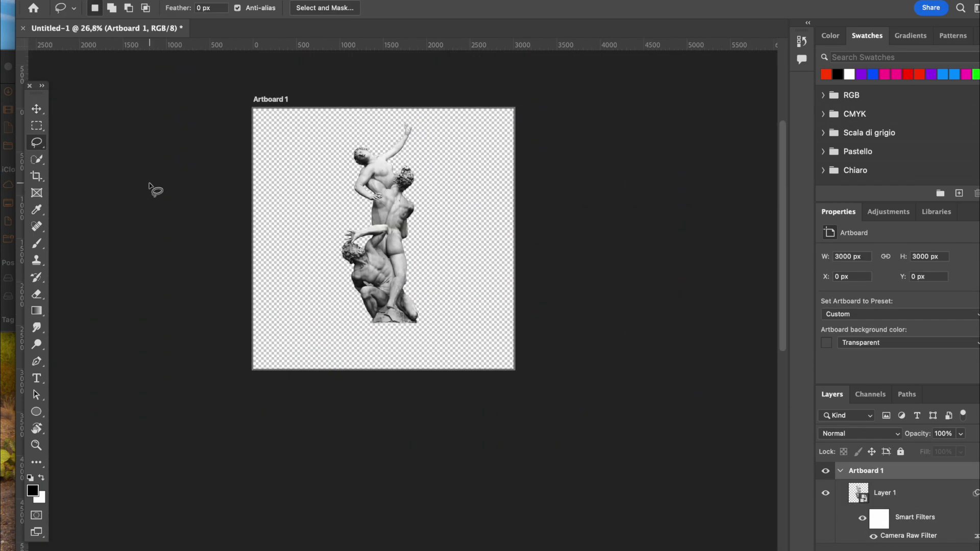
scroll(401, 156, "up", 3)
key("v")
left_click(369, 228)
left_click(306, 8)
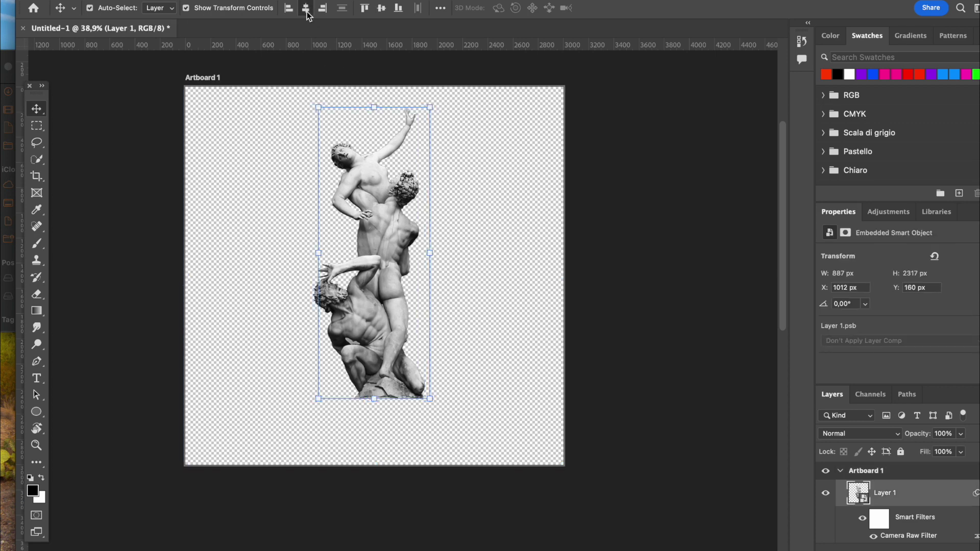
left_click(381, 8)
left_click(474, 204)
left_click_drag(395, 230, 383, 217)
left_click(514, 241)
- Add a placeholder text line beside the upper figure's head and enlarge it to 62.07 pt
scroll(514, 241, "up", 5)
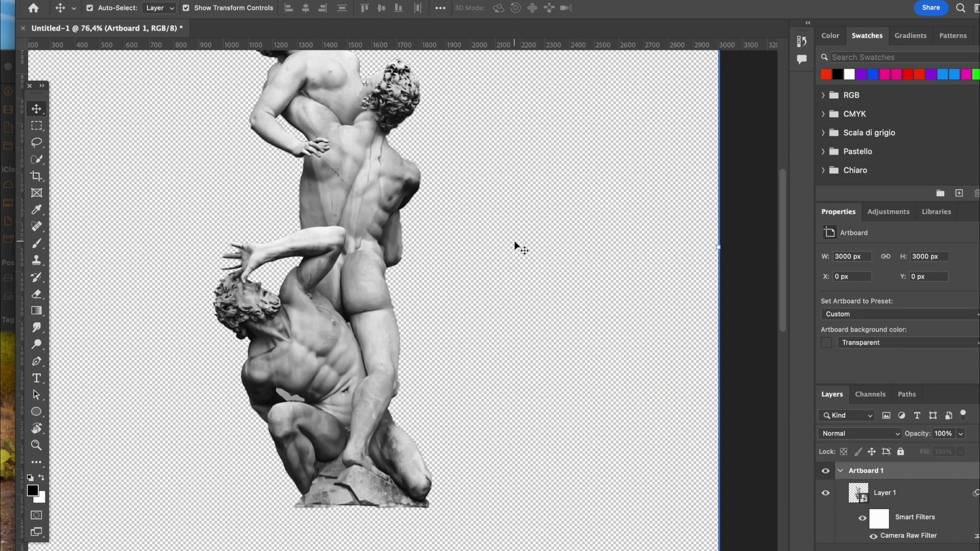
scroll(515, 241, "down", 3)
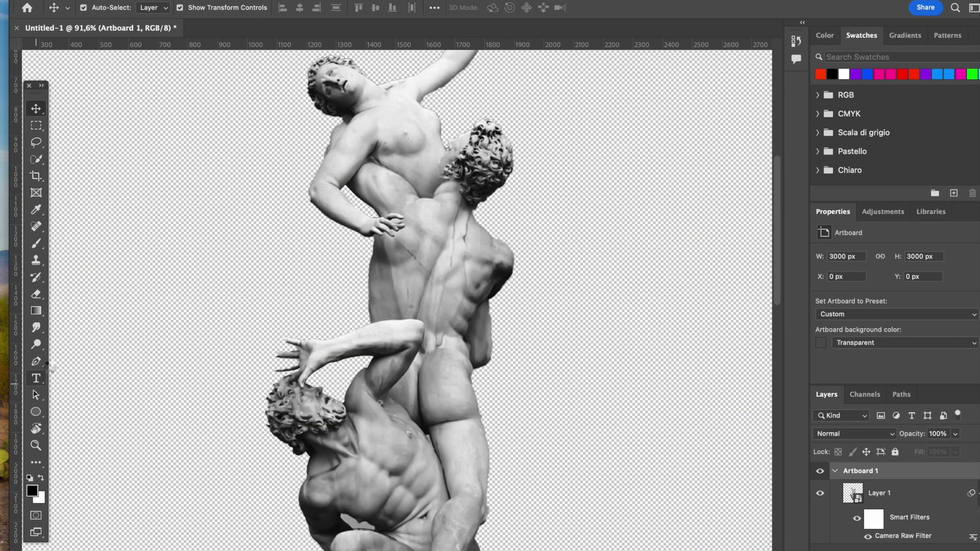
scroll(47, 364, "up", 5)
left_click(36, 378)
left_click(97, 376)
left_click(204, 254)
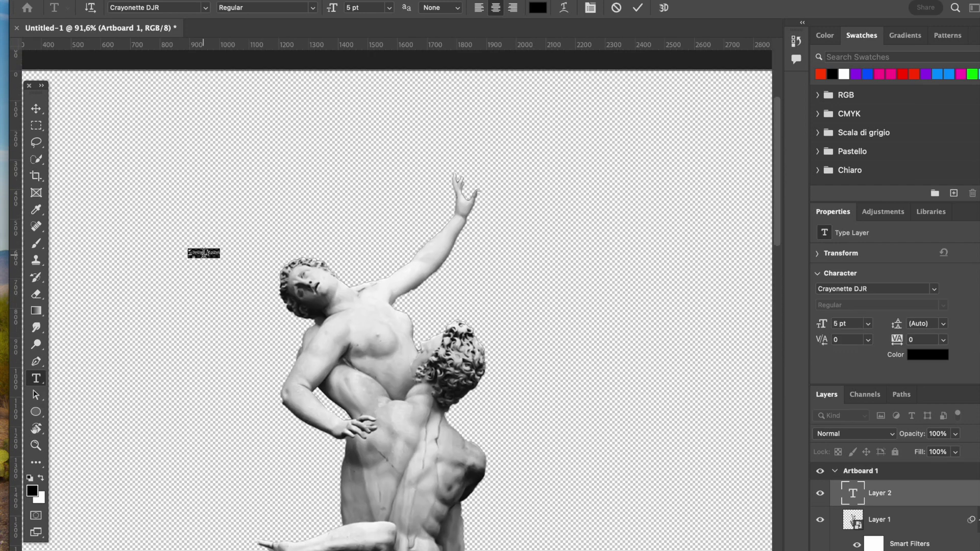
left_click(40, 111)
left_click_drag(221, 254, 590, 241)
- Change the placeholder text's font to Monument Extended Black
double_click(470, 231)
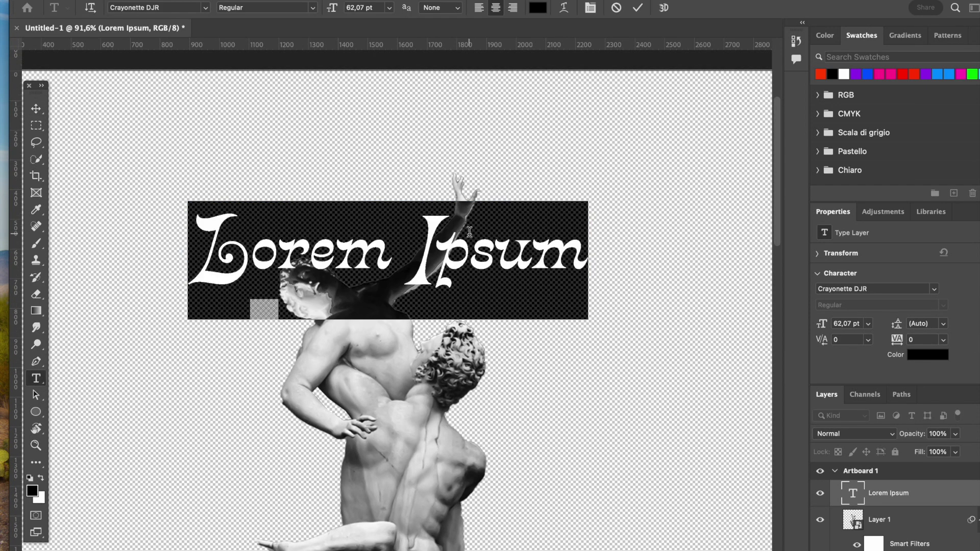
left_click(207, 7)
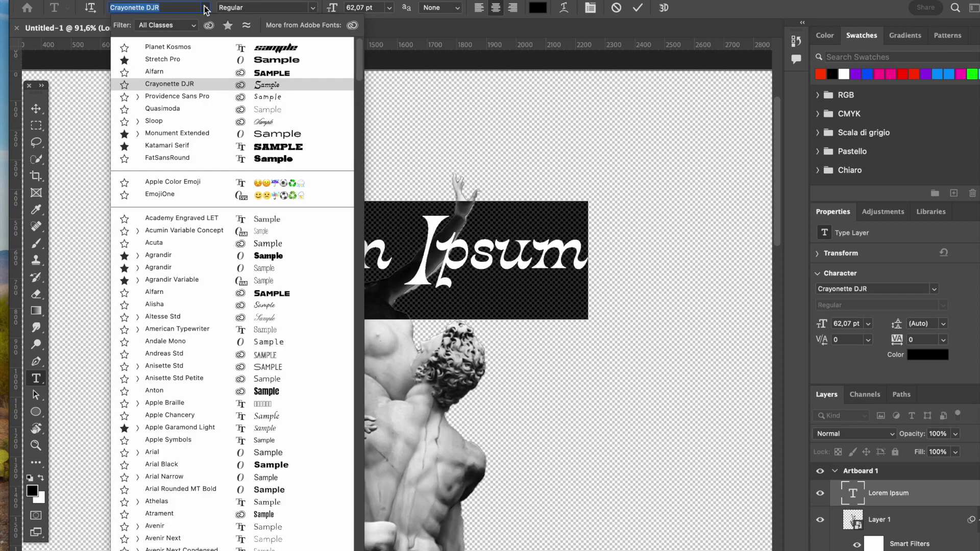
type("monu")
left_click(313, 97)
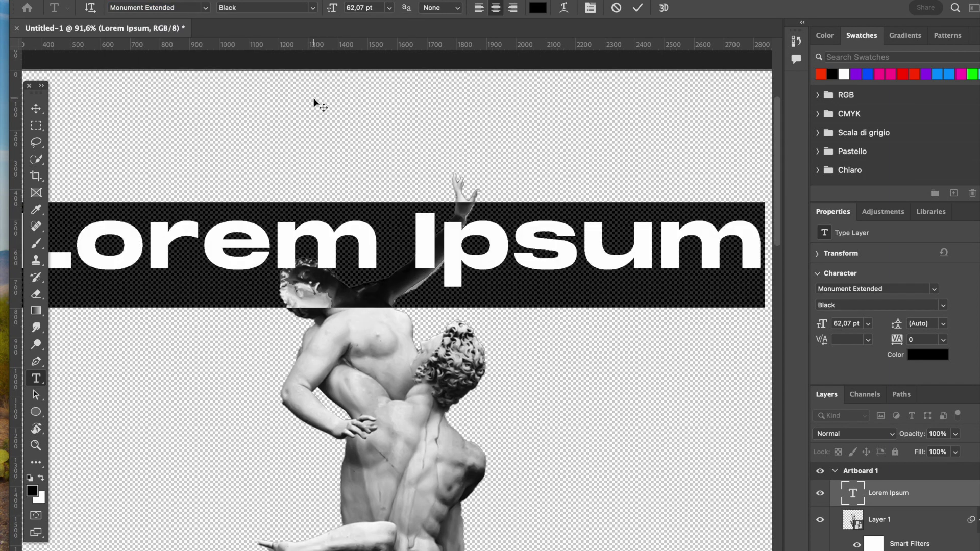
- Scale the placeholder text down to 27 pt across the statue's raised arm
left_click(37, 109)
key("ctrl+t")
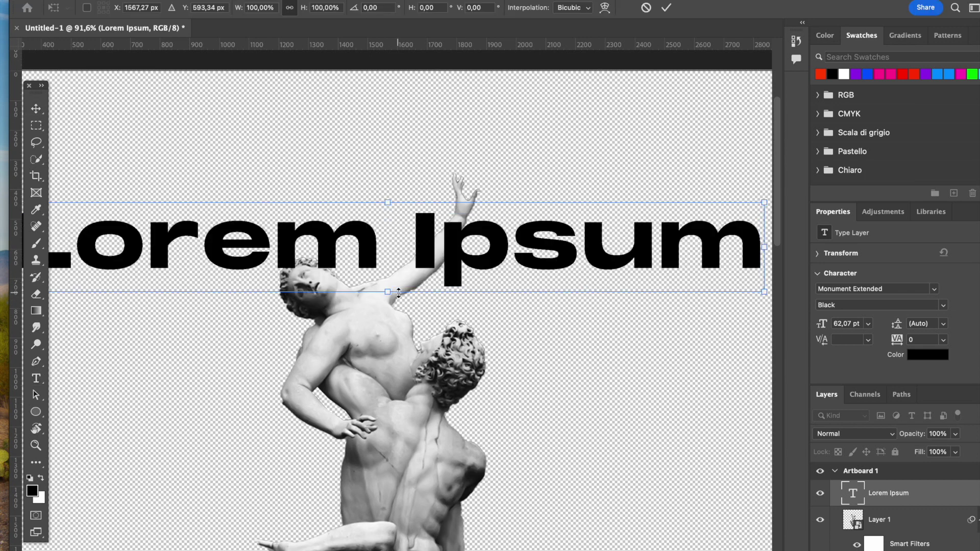
left_click_drag(395, 295, 390, 259)
key("Return")
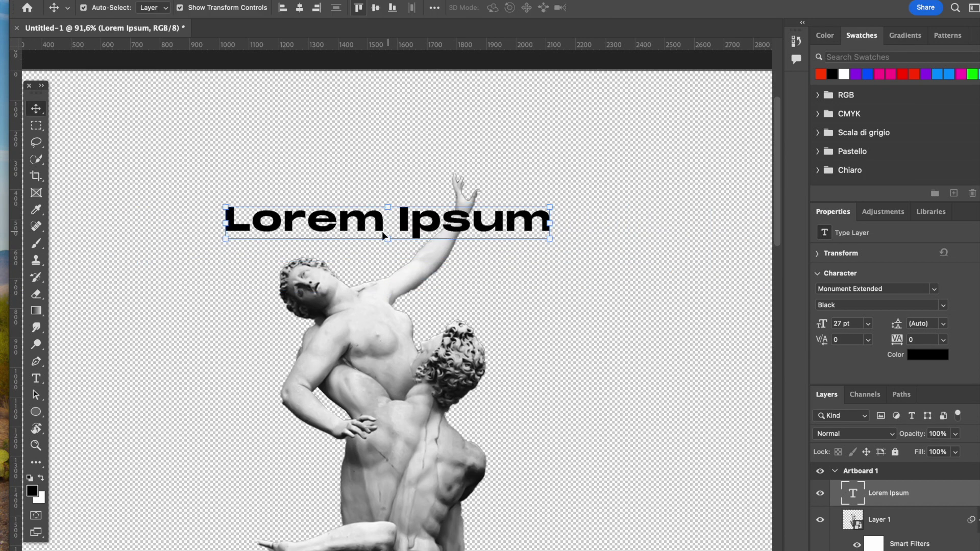
- Replace the placeholder text with "GLOBAL MIND STUDIOS *"
double_click(381, 231)
type("GLOBAL")
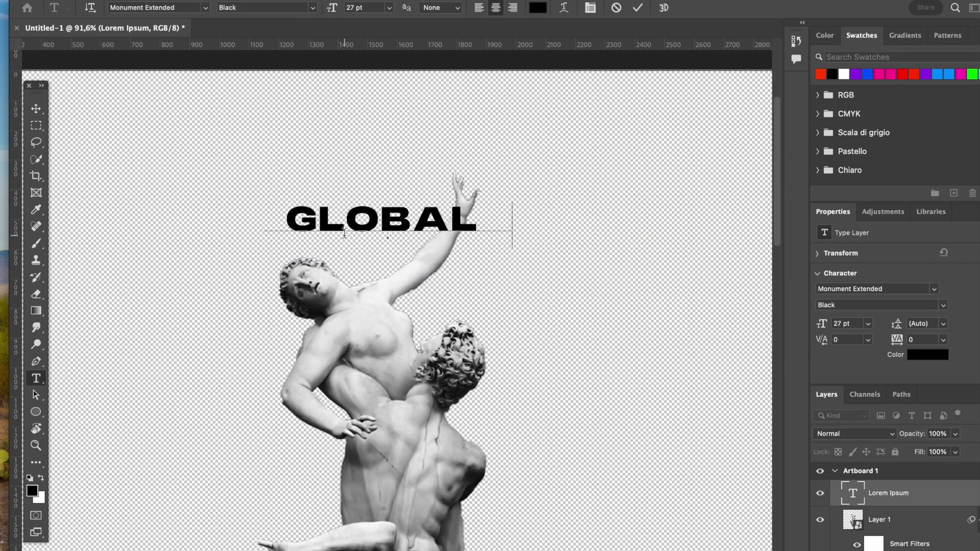
type(" MIND STUDIOS")
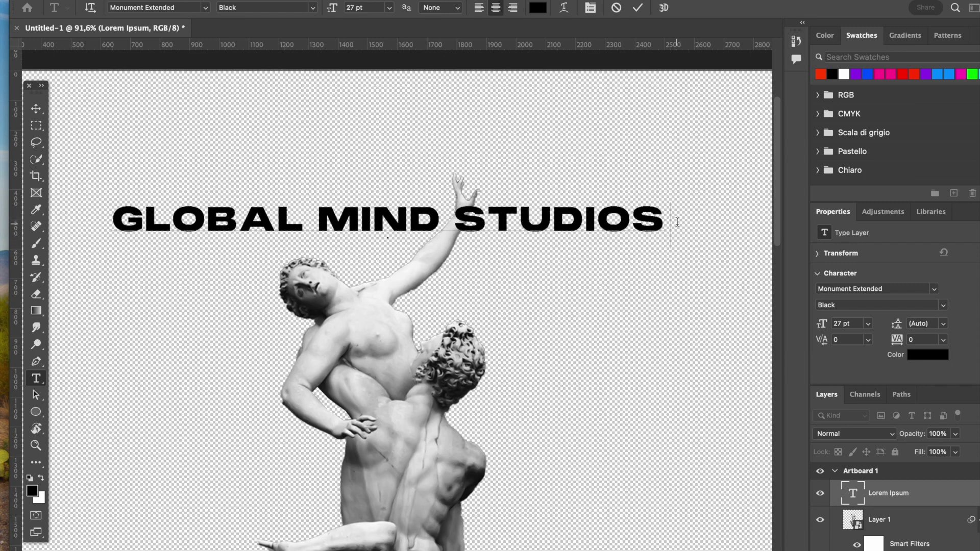
type(" *")
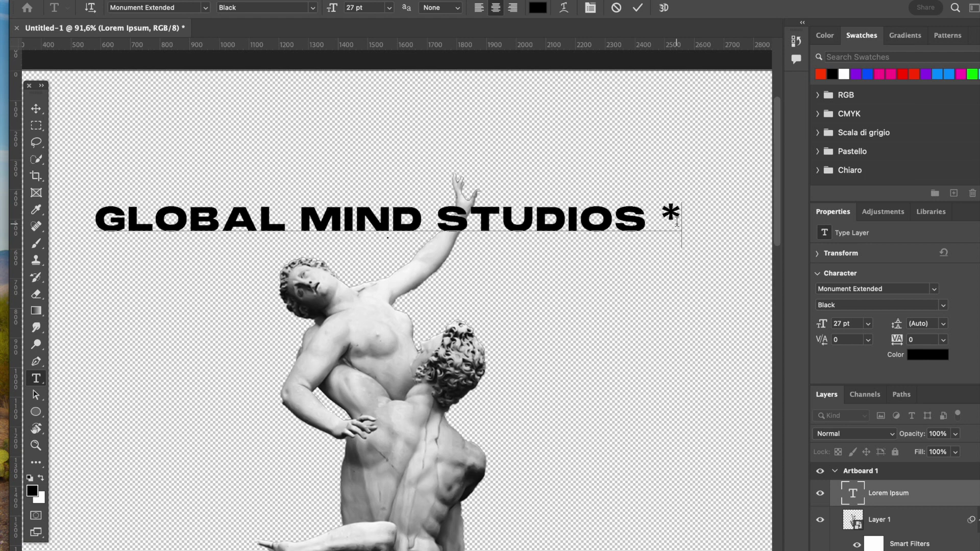
- Reduce the asterisk at the end of the text line to 18 pt
left_click_drag(680, 217, 667, 218)
left_click(867, 323)
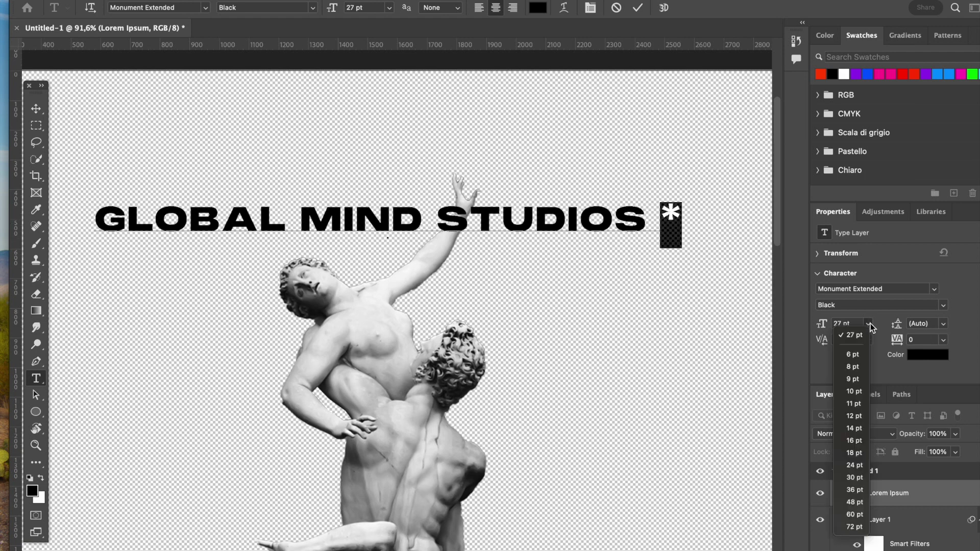
left_click(853, 452)
left_click(687, 209)
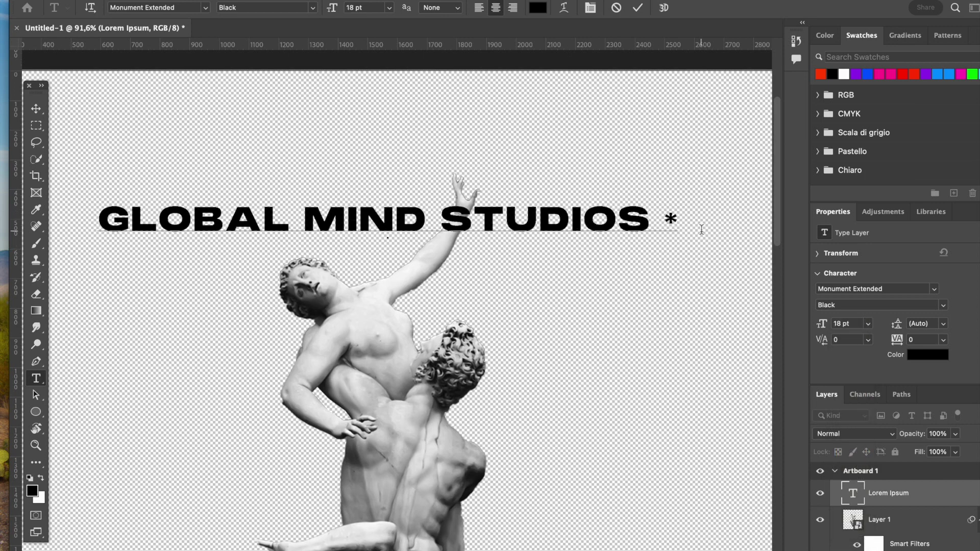
- Copy the whole "GLOBAL MIND STUDIOS *" phrase and paste it once more at the end of the line
left_click_drag(659, 217, 93, 220)
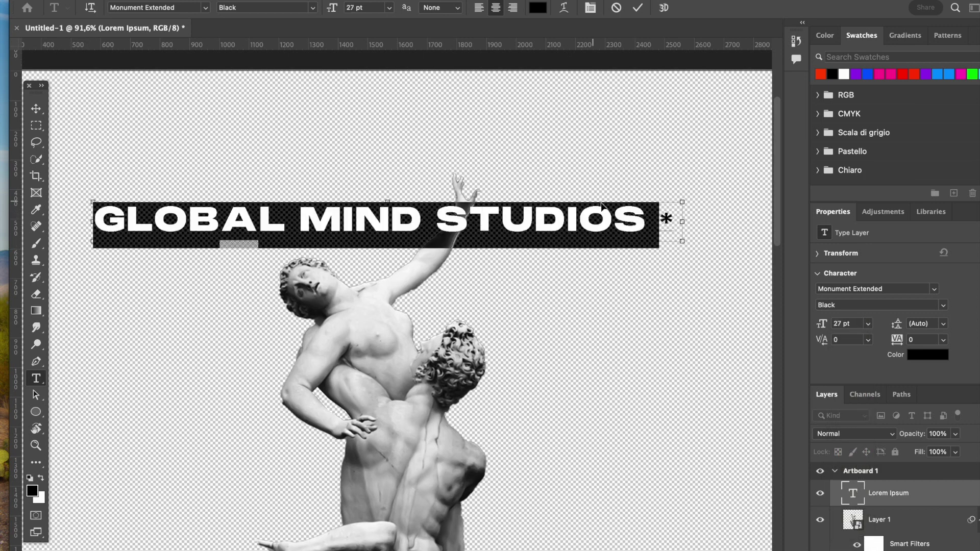
left_click_drag(677, 225, 94, 242)
key("super+c")
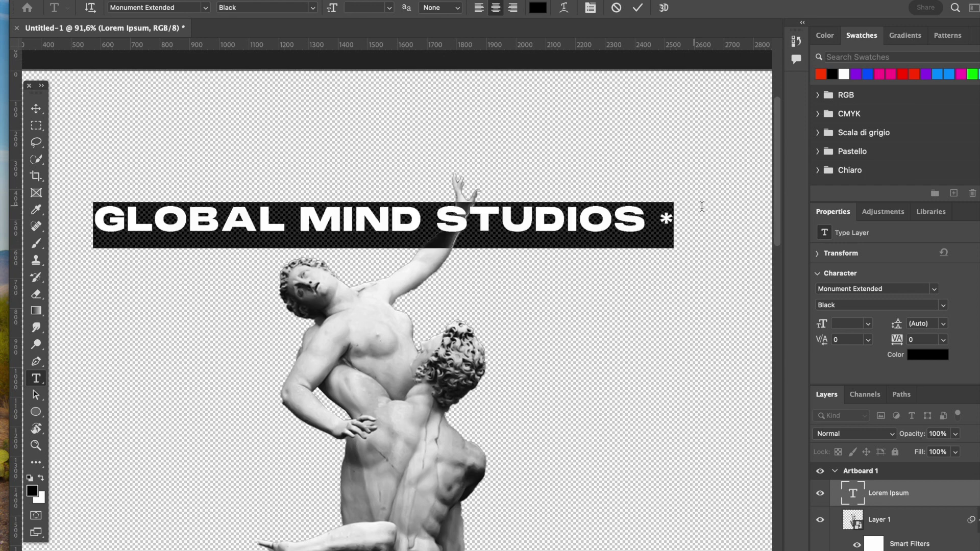
left_click(672, 220)
key("super+v")
key("super+minus")
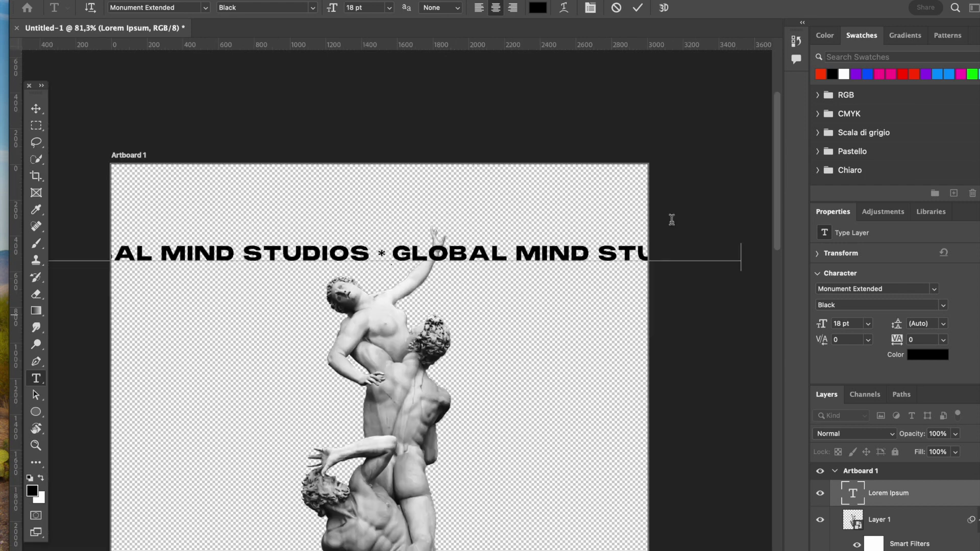
- Warp the full text line with the Arc style
triple_click(645, 257)
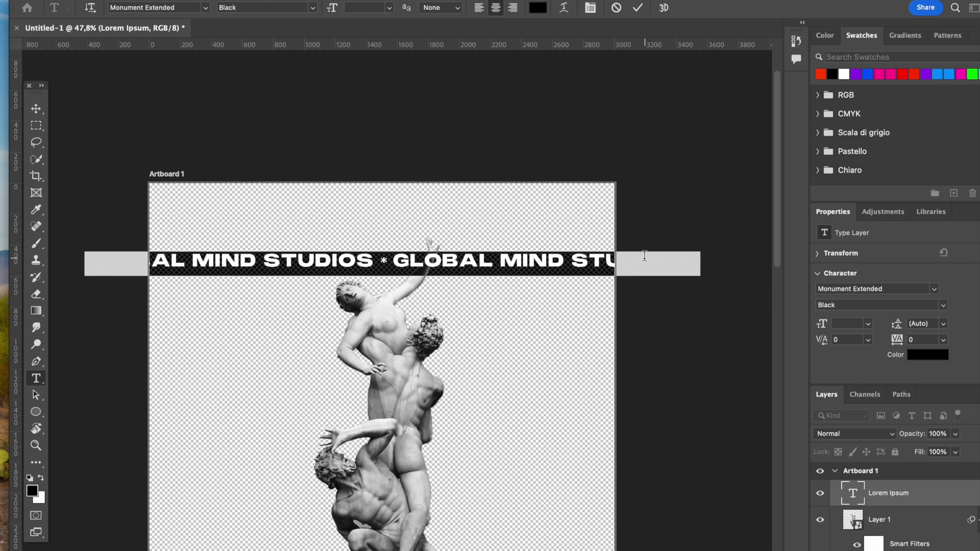
left_click(564, 8)
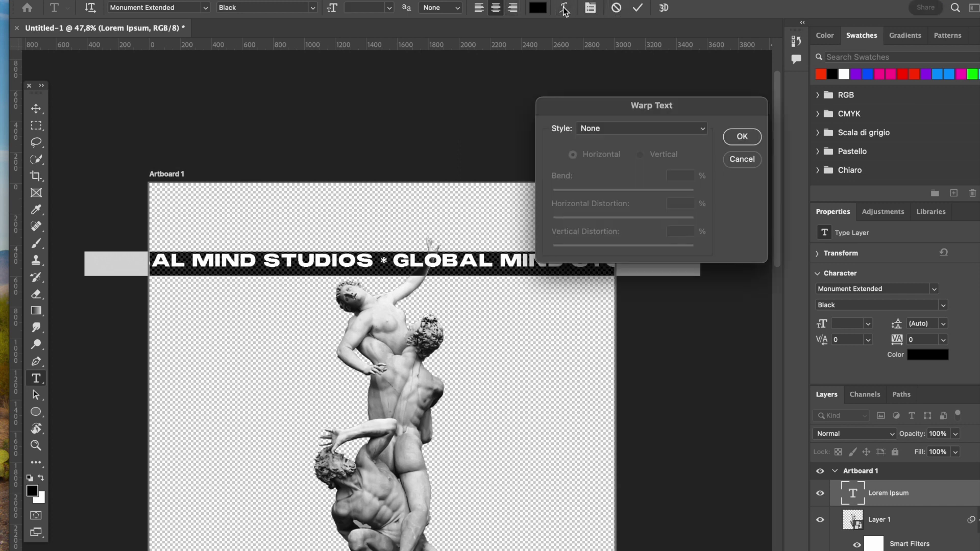
left_click(607, 123)
left_click(606, 143)
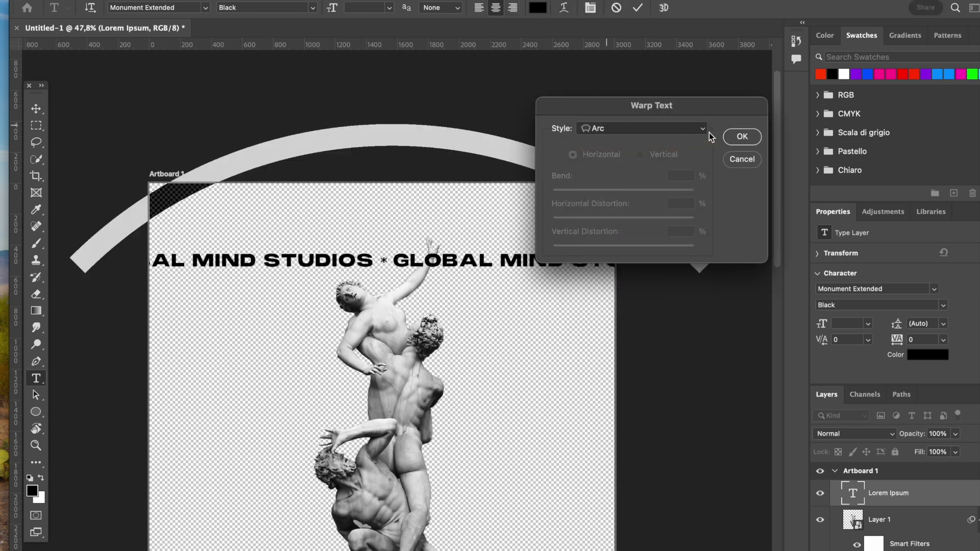
left_click(747, 133)
left_click(39, 110)
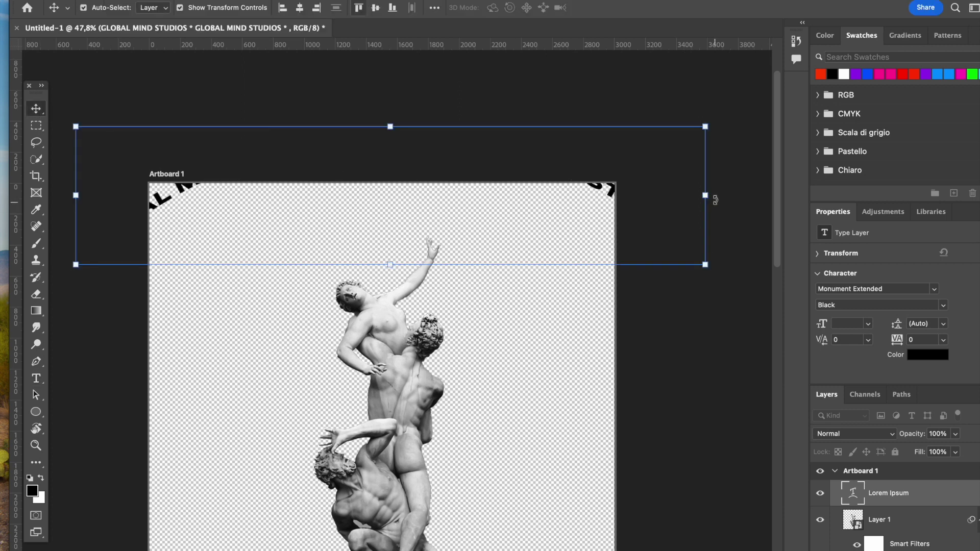
- Scale down the arched text and place it above the statue's raised hand so both phrases fit on the artboard
left_click_drag(705, 195, 169, 184)
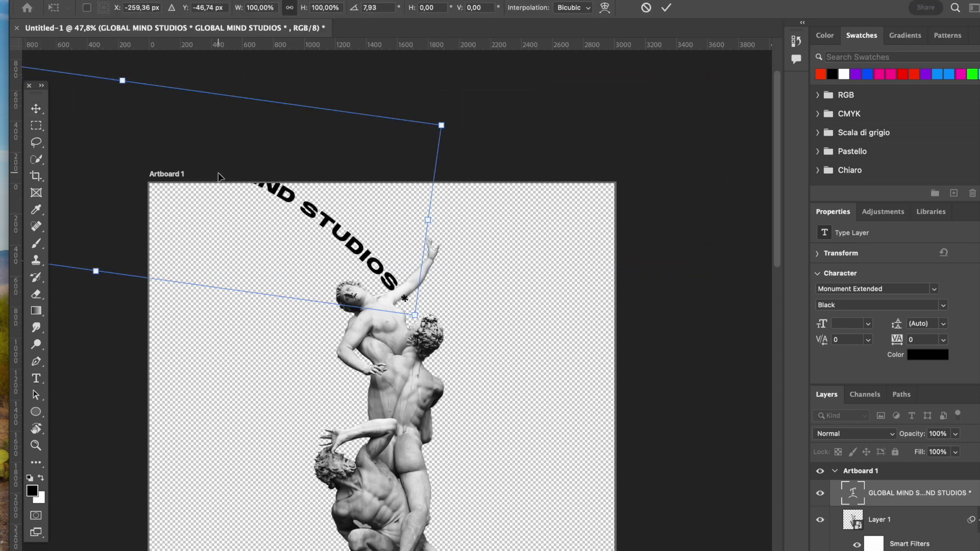
key("super+z")
left_click_drag(429, 174, 529, 230)
key("Return")
left_click(637, 274)
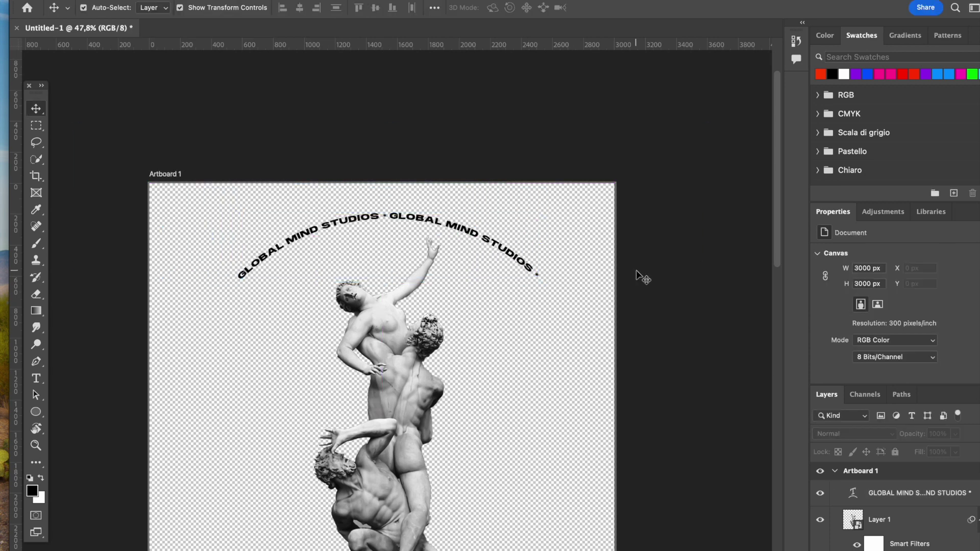
- Copy the asterisk between the two phrases and paste it at the start of the arched text
key("super+plus")
left_click(541, 208)
double_click(542, 211)
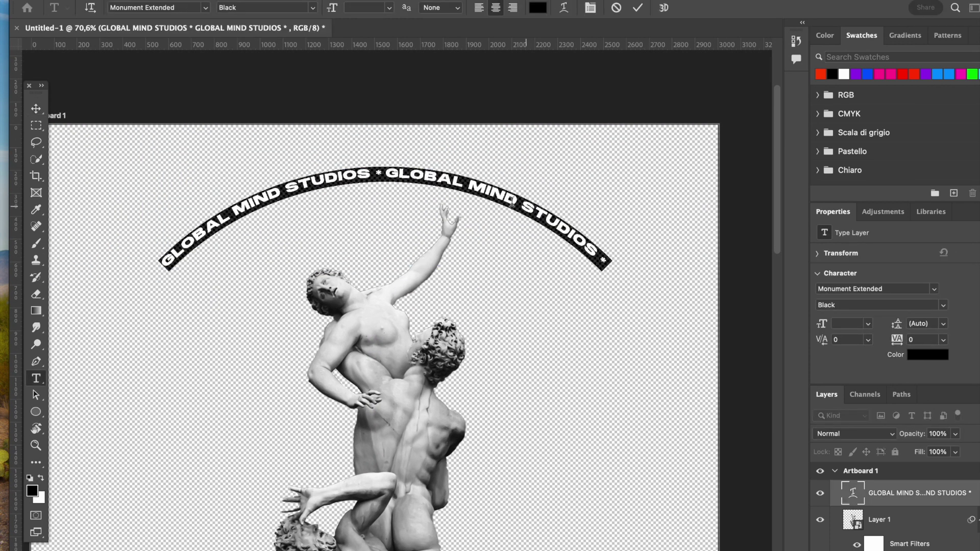
left_click(387, 172)
left_click_drag(385, 174, 378, 173)
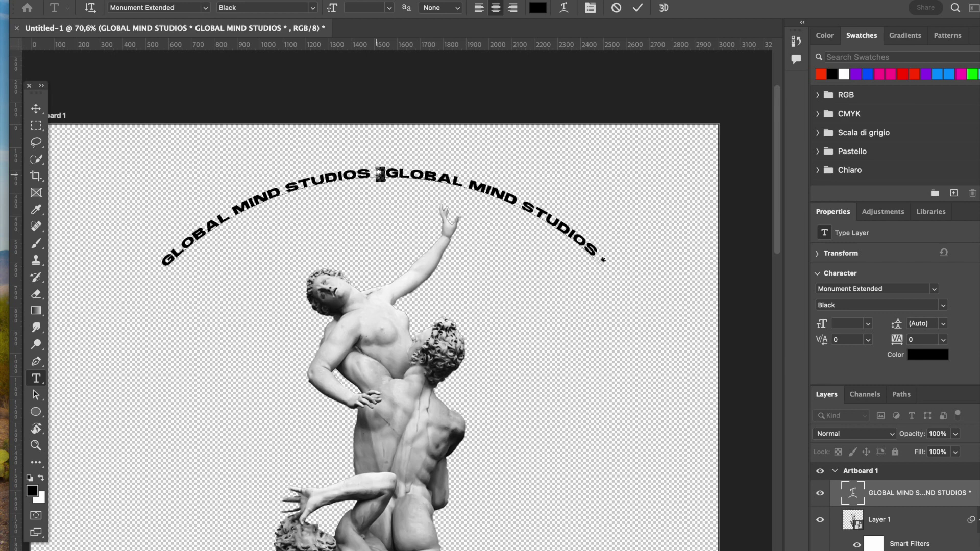
left_click(169, 262)
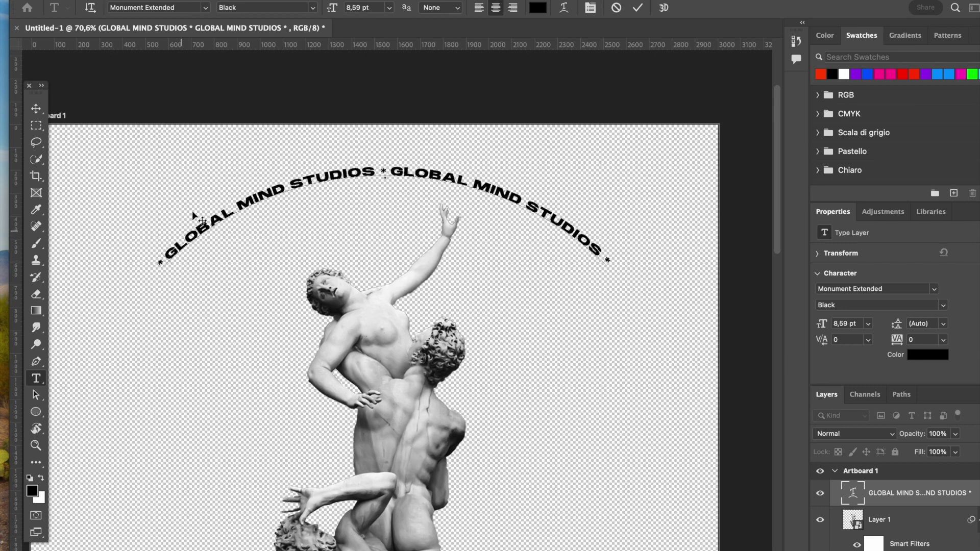
- Set the Arc warp of the whole arched text to a bend of +37% with 0% horizontal distortion
triple_click(418, 177)
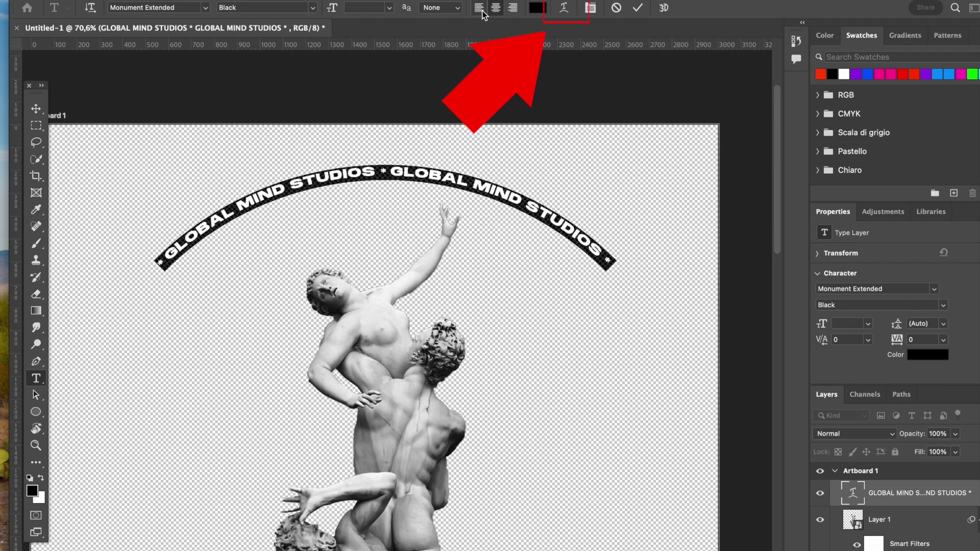
left_click(563, 10)
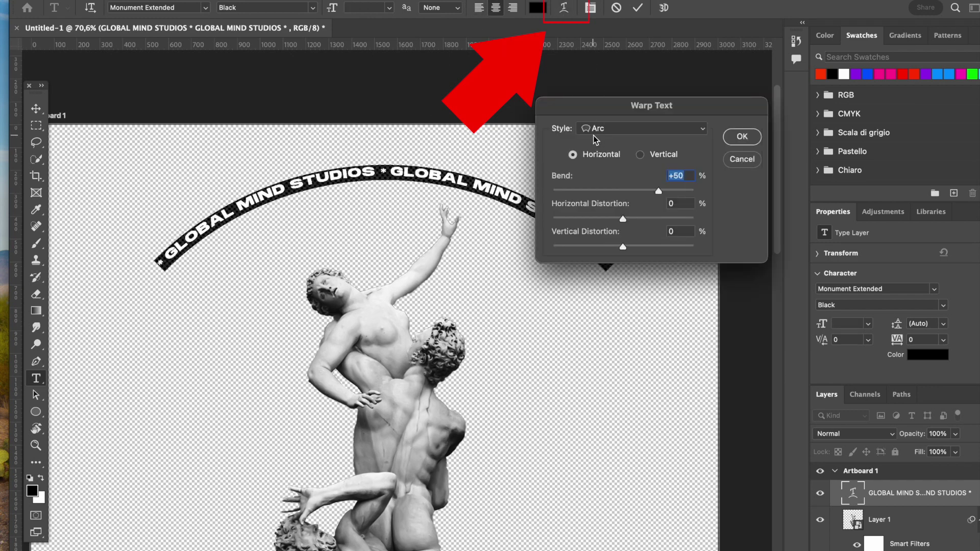
mouse_move(659, 191)
left_mouse_down()
mouse_move(635, 191)
mouse_move(648, 191)
left_mouse_up()
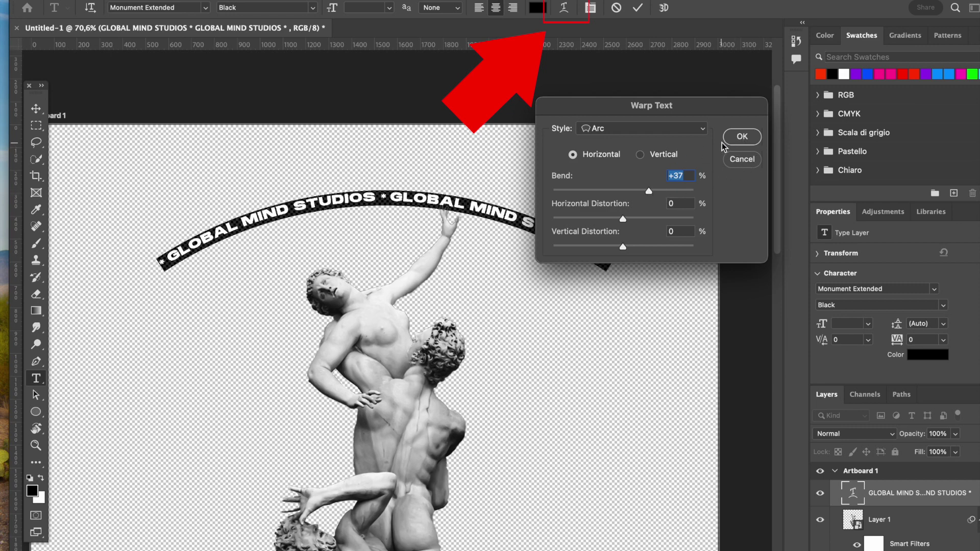
left_click_drag(623, 221, 731, 229)
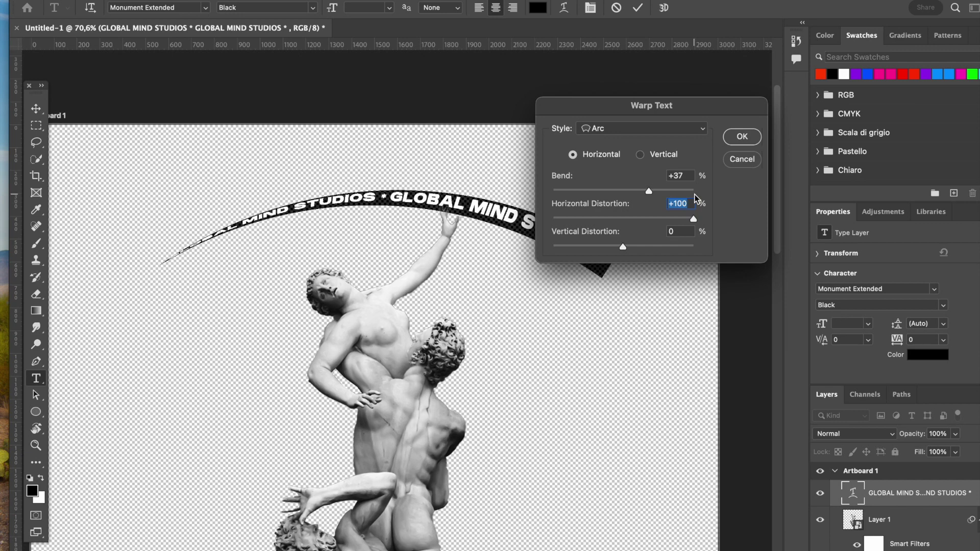
type("0")
left_click(742, 137)
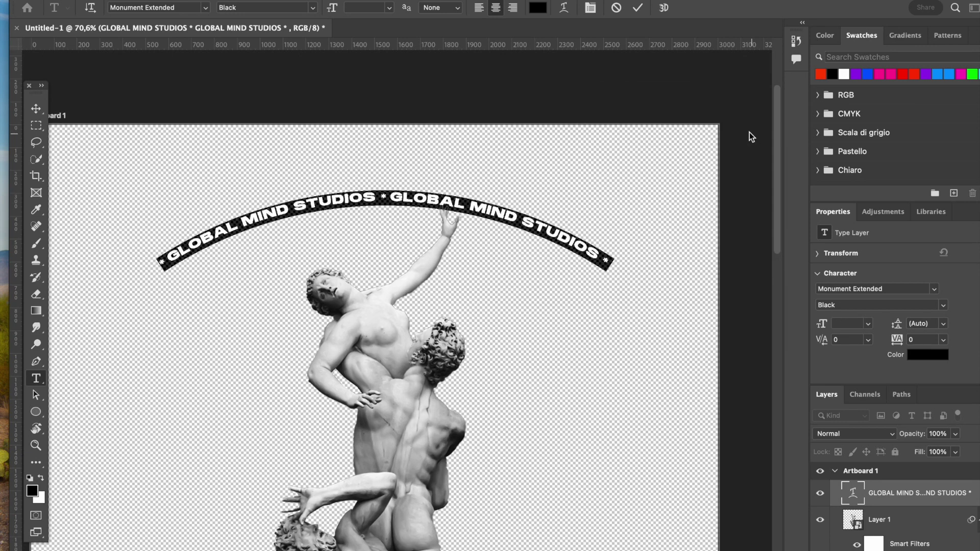
- Scale down the arched text and place it level with the statue's raised hand
left_click(35, 109)
scroll(443, 165, "down", 5)
left_click(551, 164)
left_click(449, 193)
left_click_drag(535, 222, 468, 197)
key("Return")
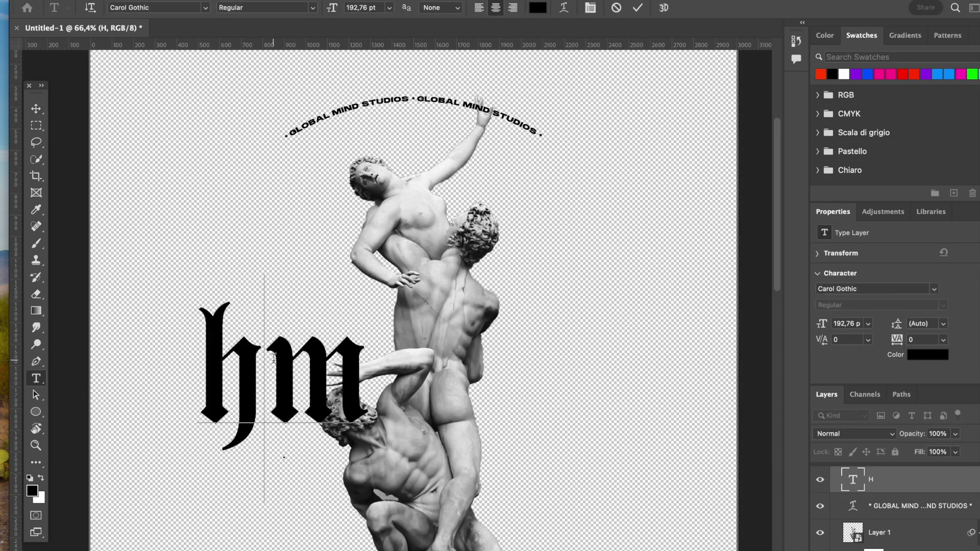
- Delete the "m" from the Carol Gothic "hm" text and enlarge the remaining "h" to 263.86 pt
left_click_drag(371, 361, 256, 372)
key("BackSpace")
left_click(41, 105)
left_click_drag(315, 376, 498, 348)
key("Return")
- Align the copy of the "h" on the statue's other side with the original and change its text to "m"
left_click(342, 357)
left_click(375, 7)
left_click(480, 306)
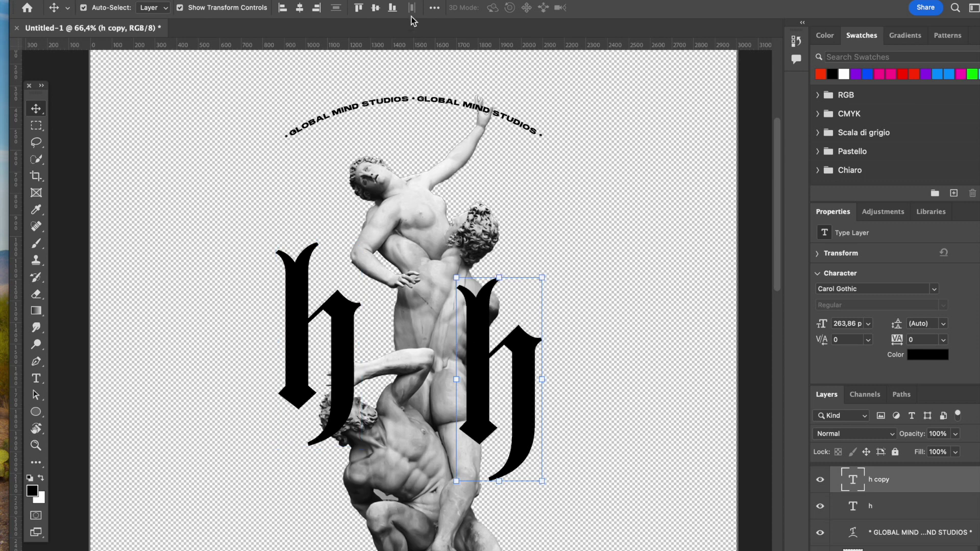
left_click(375, 8)
double_click(485, 340)
type("m")
left_click(37, 109)
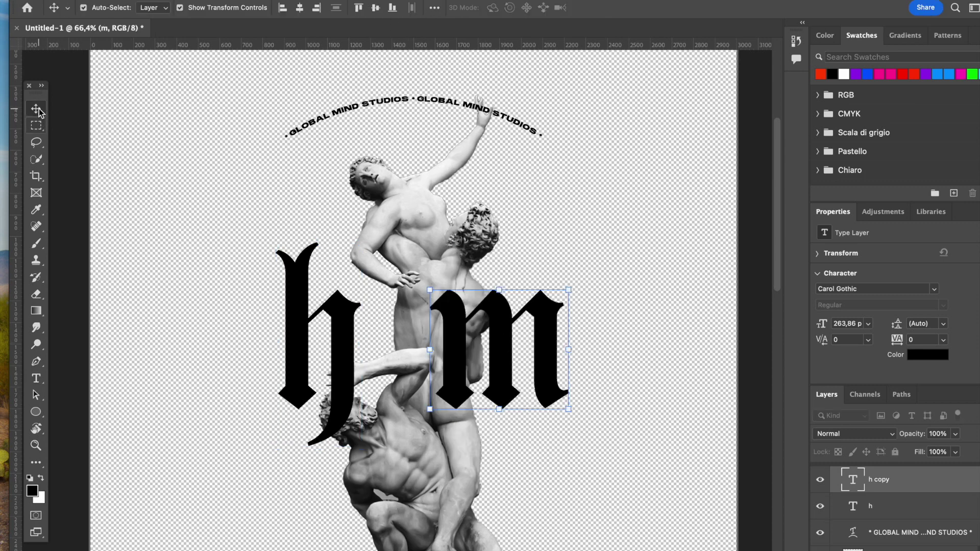
- Send the "h" and "m" layers behind the statue layer and move the "h" closer to the statue
left_click(889, 510, "shift")
left_click_drag(889, 510, 904, 496)
left_click_drag(894, 533, 892, 470)
left_click(621, 263)
scroll(621, 263, "down", 5)
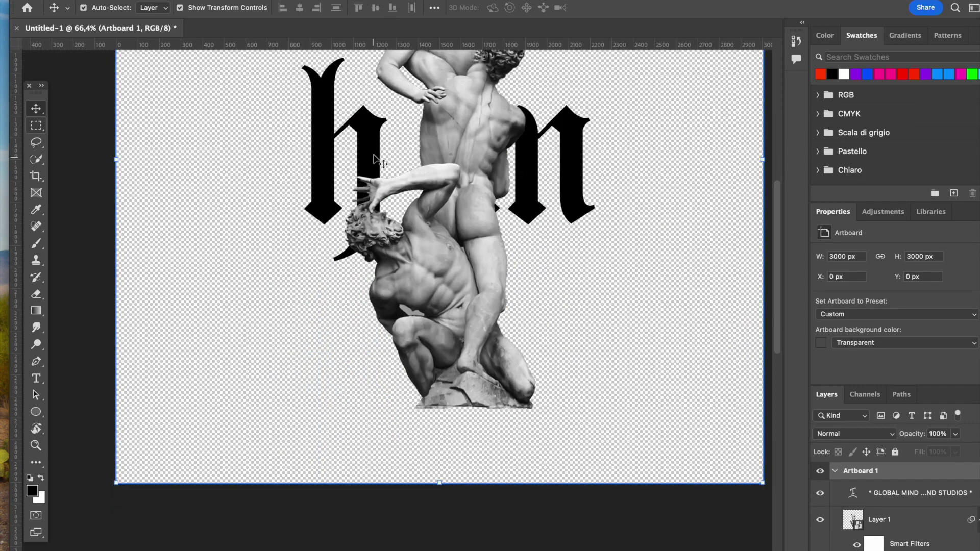
left_click_drag(375, 153, 397, 154)
scroll(398, 155, "down", 5)
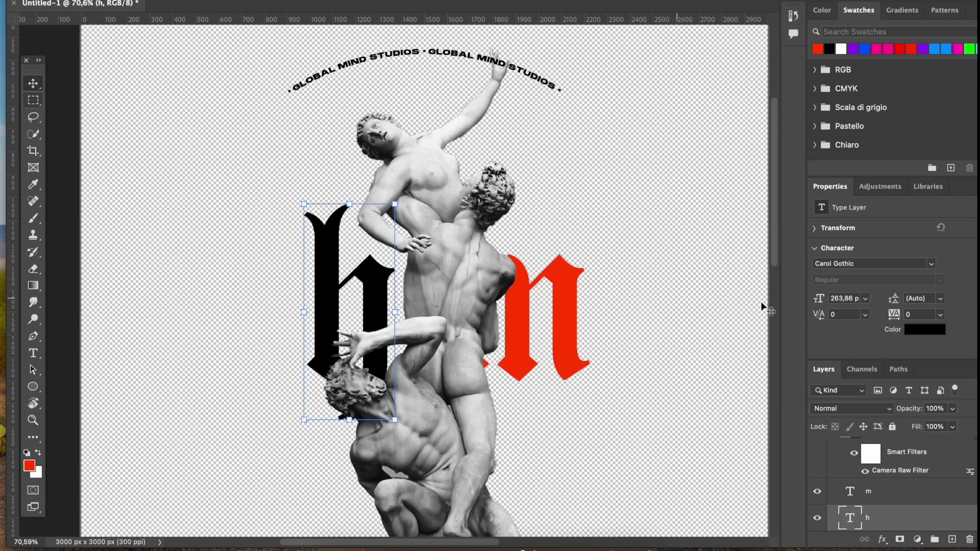
- Color the "h" red and add a black stroke to it as a layer style
left_click(822, 53)
double_click(964, 511)
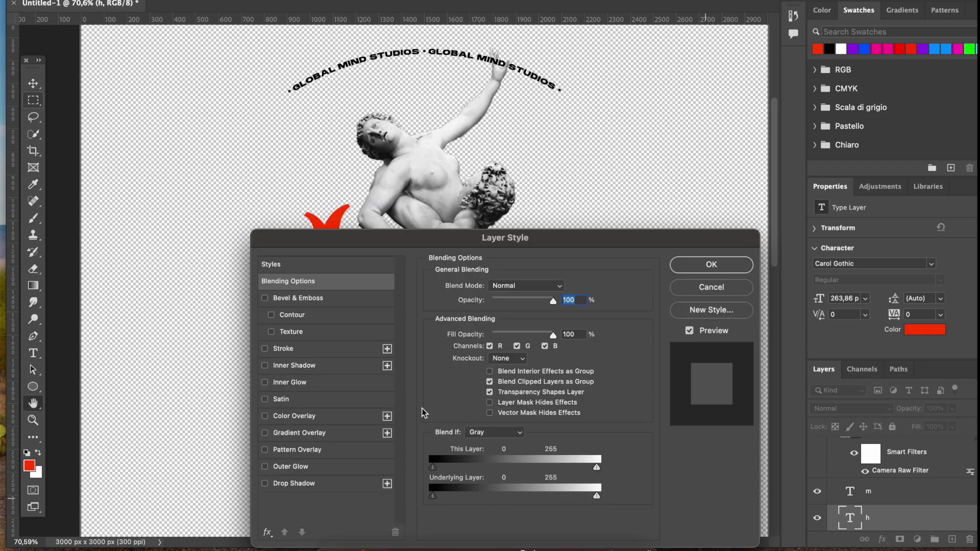
left_click(265, 349)
left_click_drag(336, 247, 773, 63)
left_click_drag(904, 58, 794, 30)
left_click(669, 152)
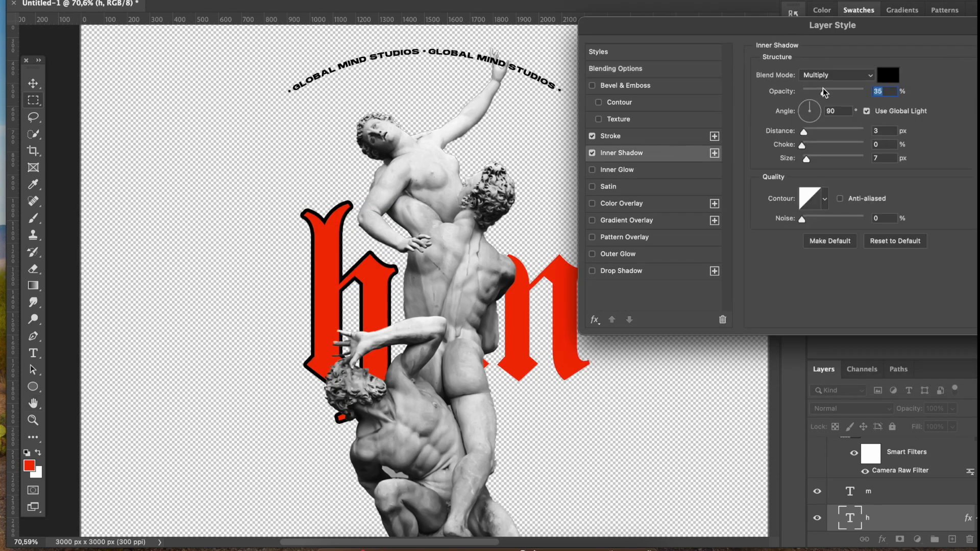
left_click_drag(825, 92, 923, 103)
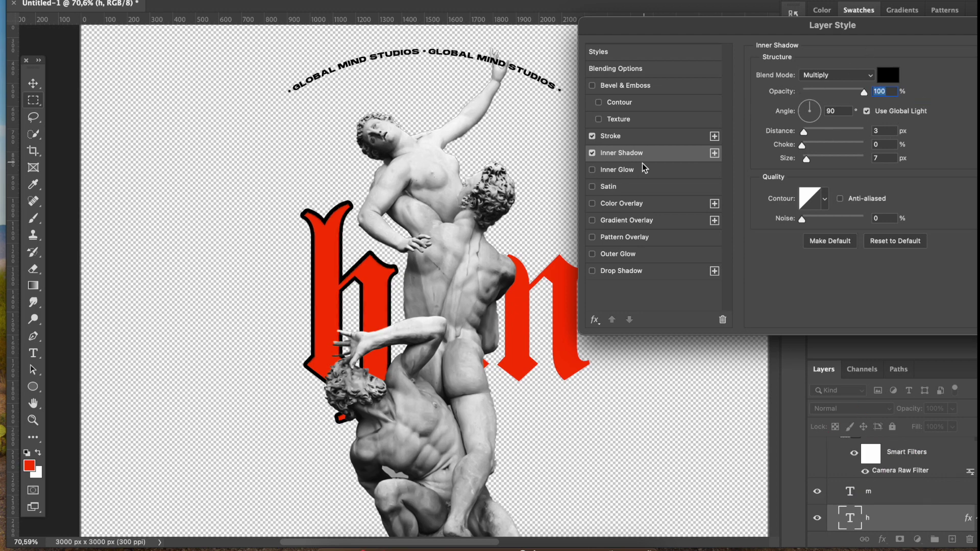
left_click(592, 152)
- Reduce the stroke size of the "h" to 6 px and apply the layer style
left_click(610, 136)
left_click_drag(805, 72, 805, 75)
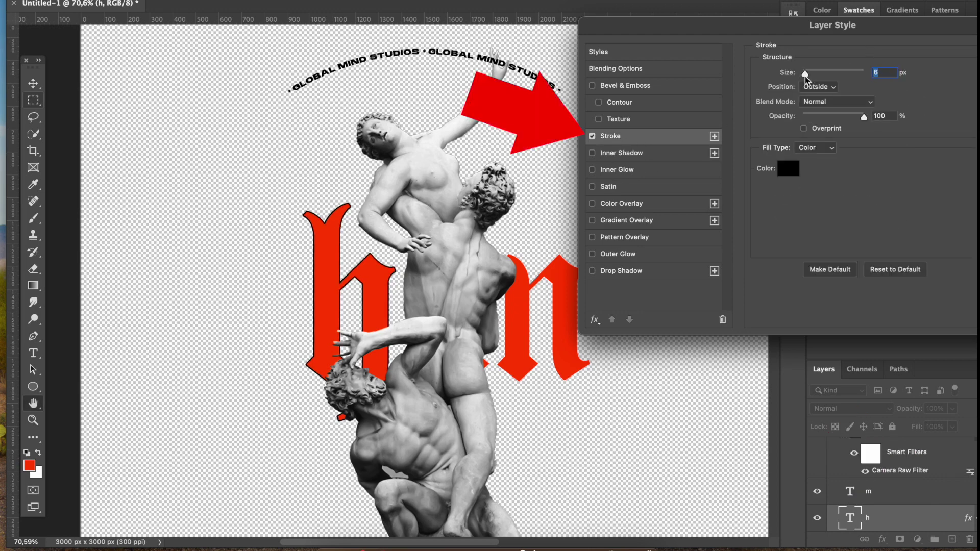
left_click_drag(884, 25, 737, 26)
left_click(893, 48)
- Add a thin black stroke to the red "m" as a layer style
left_click(975, 495)
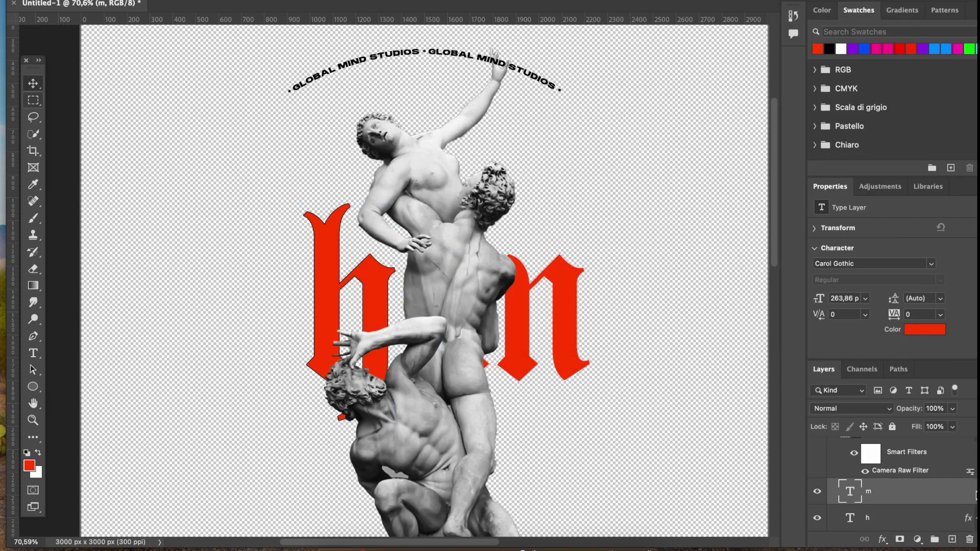
double_click(975, 495)
left_click(842, 48)
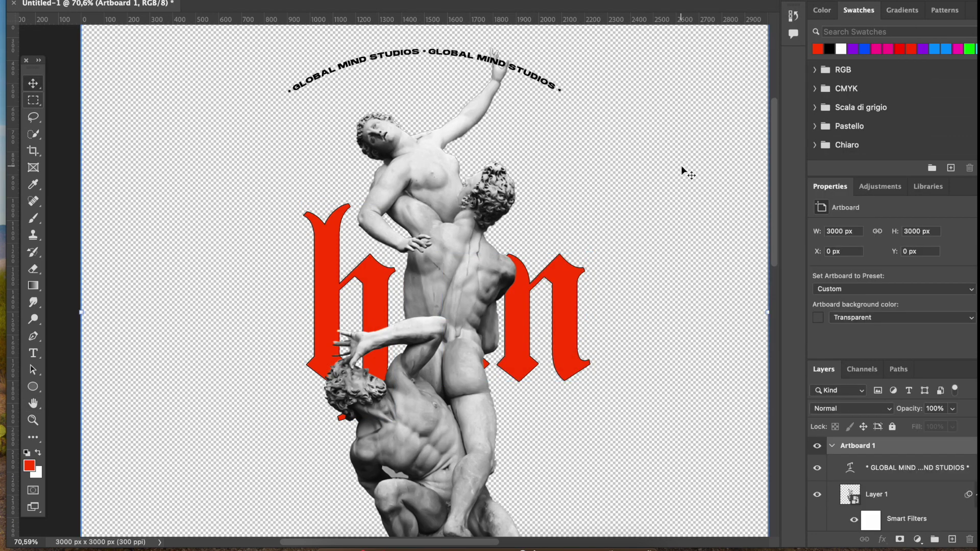
- Move the arched text down so it sits just above the upper figure's head, crossing the raised arm
key("super+0")
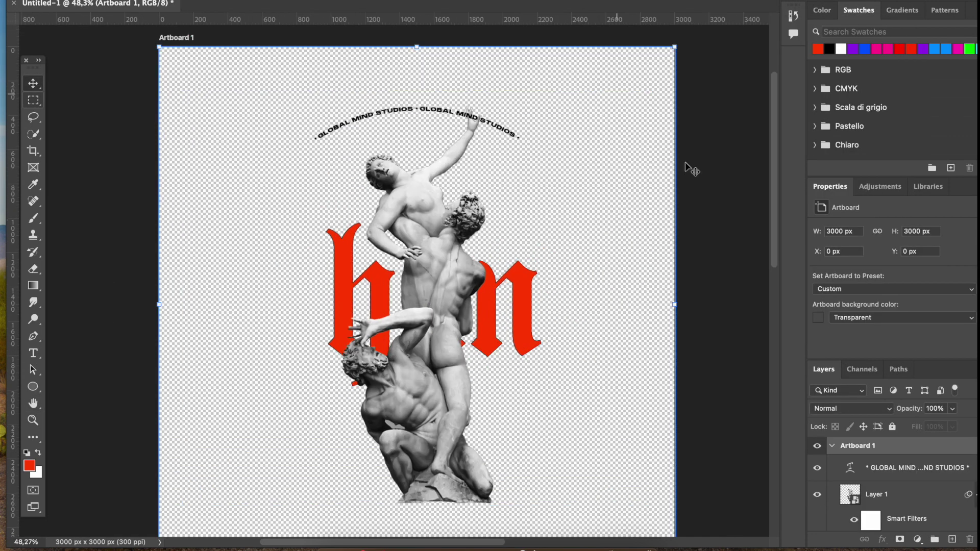
key("super+plus")
key("super+plus")
key("super+minus")
left_click(501, 103)
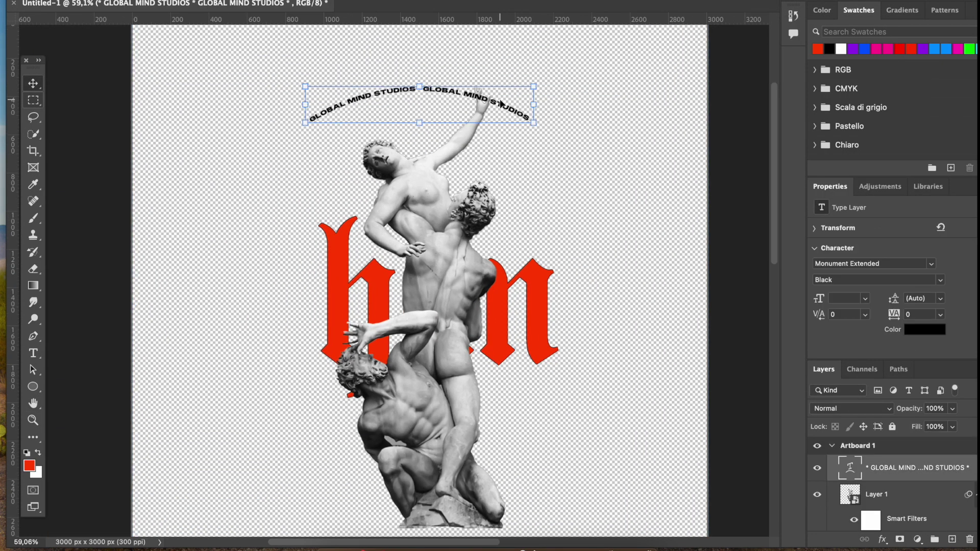
left_click(679, 199)
left_click_drag(487, 100, 488, 133)
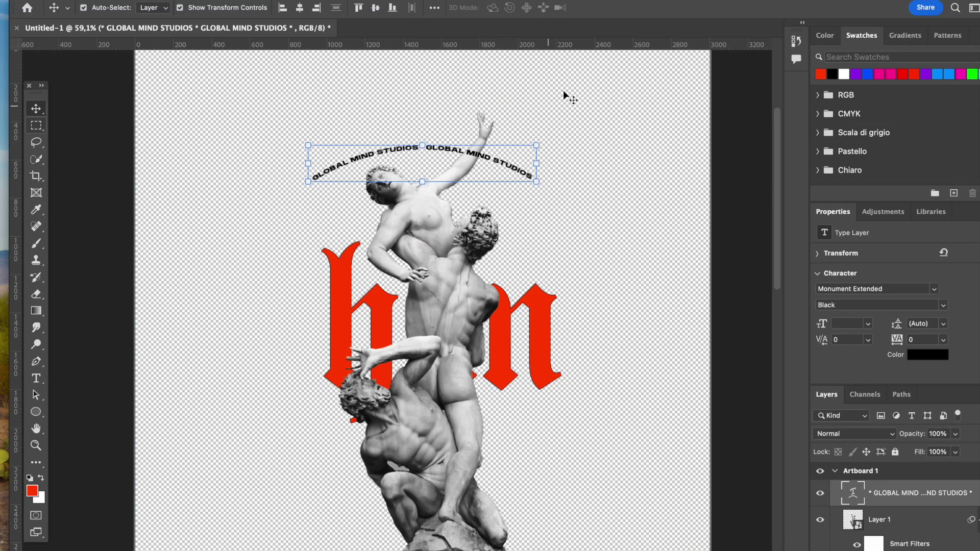
left_click(566, 60)
key("super+plus")
key("super+plus")
scroll(570, 85, "down", 5)
scroll(570, 85, "up", 2)
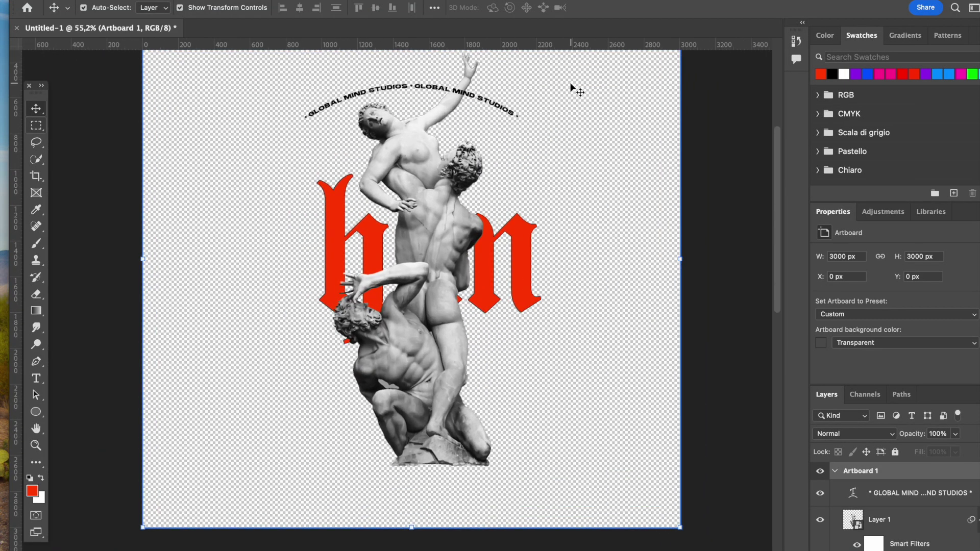
scroll(478, 245, "up", 1)
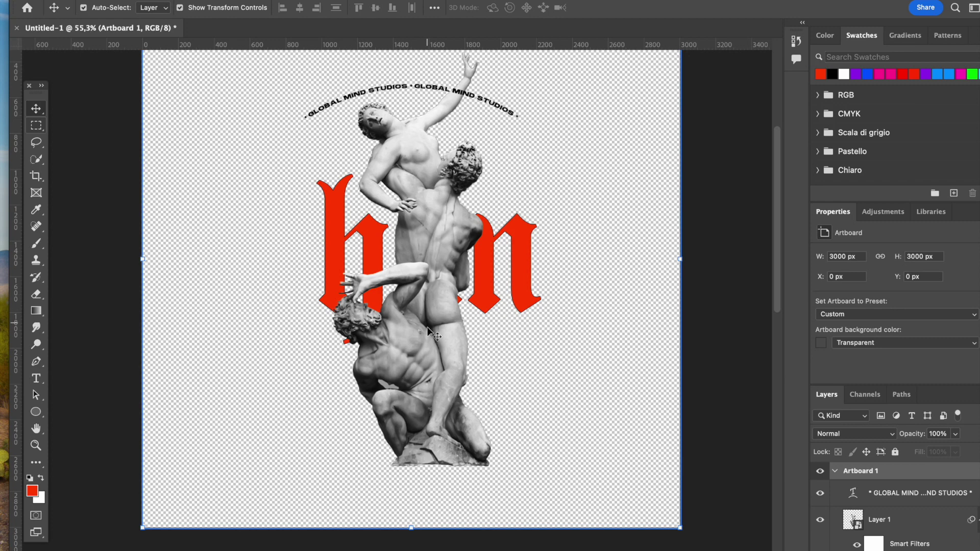
left_click_drag(469, 98, 478, 126)
key("super+z")
- Draw an ellipse about 1290 × 583 px across the torsos of the two upper figures
scroll(587, 122, "up", 3)
left_click(618, 121)
scroll(618, 121, "up", 2)
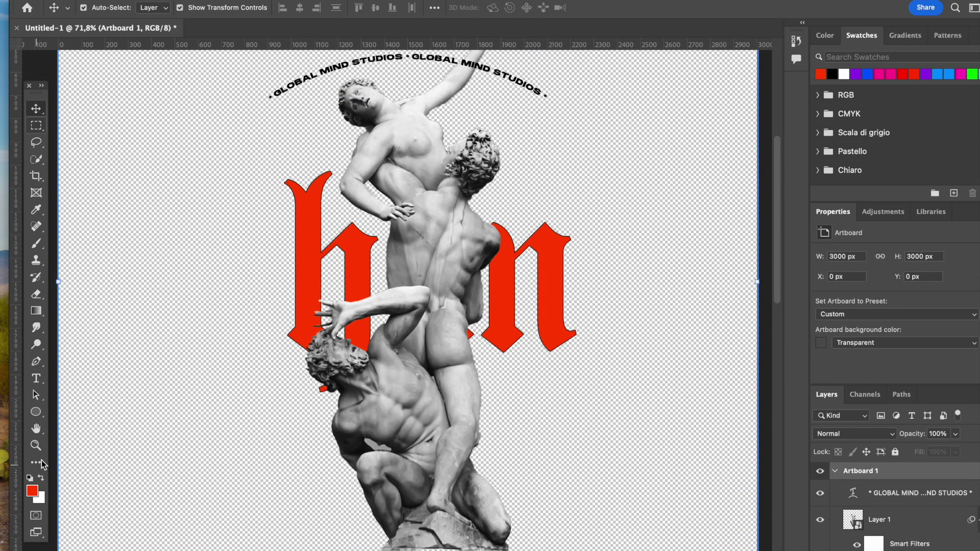
left_click(37, 412)
left_click(89, 423)
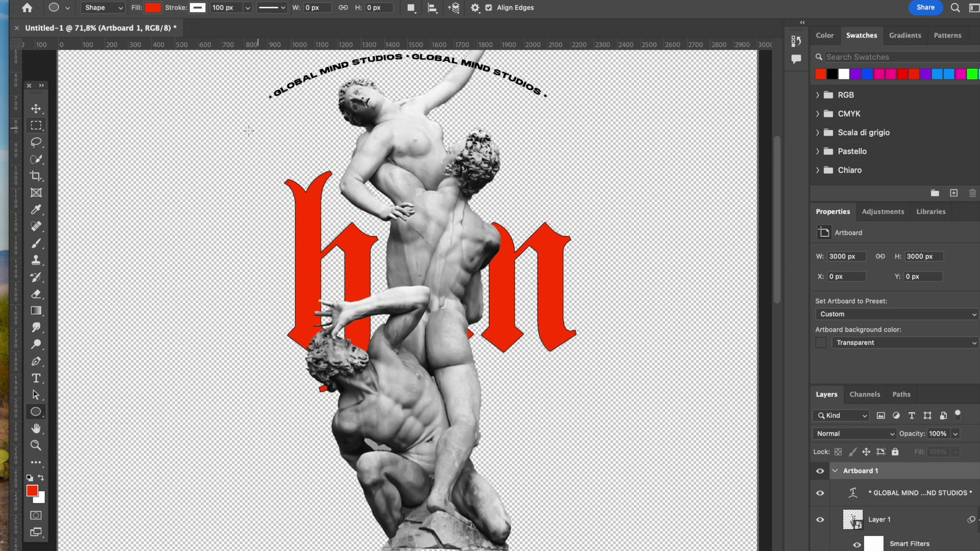
left_click_drag(239, 125, 429, 274)
key("super+z")
left_click_drag(268, 135, 563, 264)
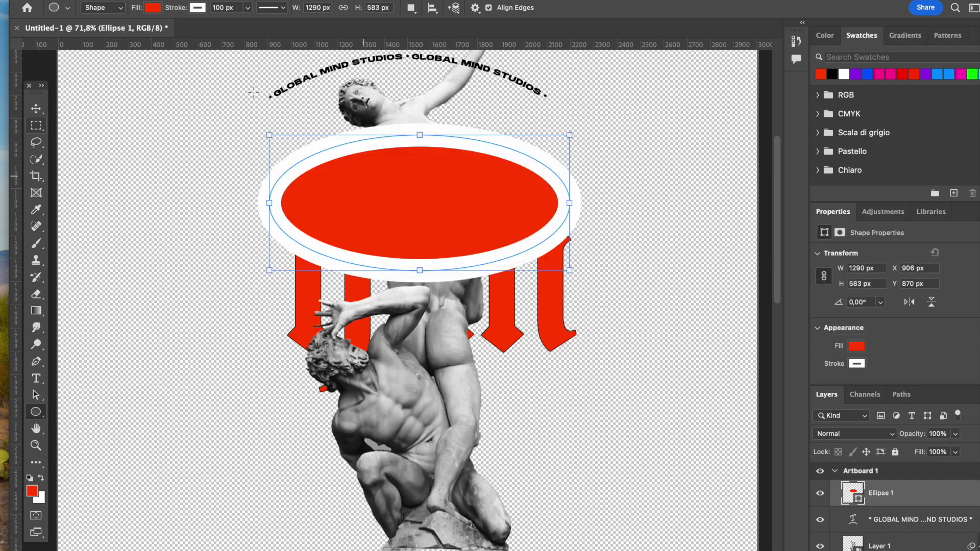
- Give the ellipse no fill and a black stroke 20 px wide
left_click(153, 7)
left_click(75, 32)
left_click(197, 7)
left_click(116, 77)
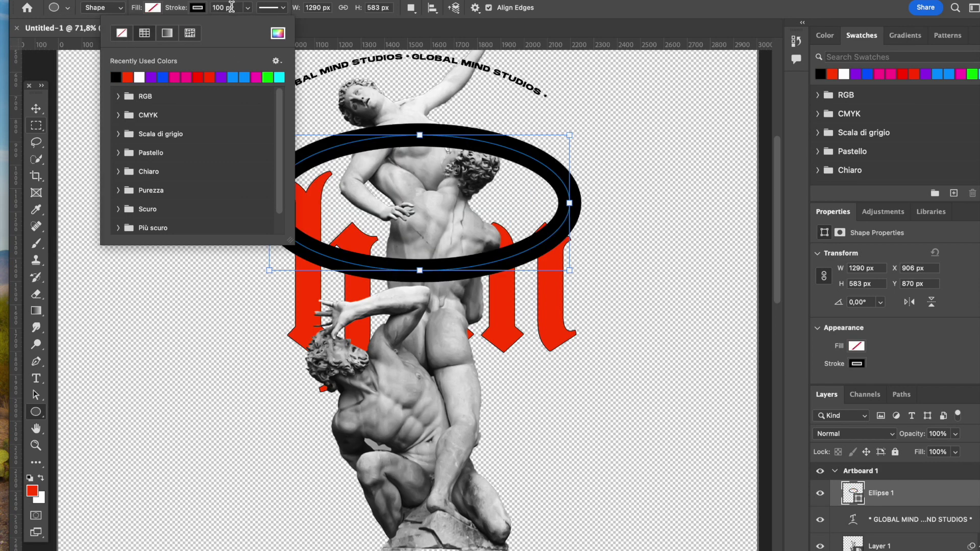
left_click(231, 6)
type("20")
key("Return")
key("v")
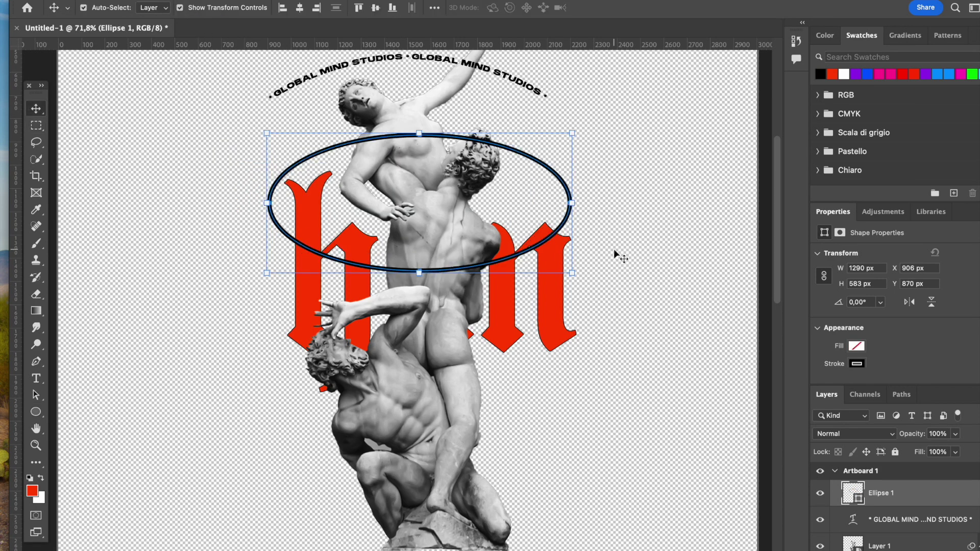
- Thin the ellipse's stroke to 15 px and rasterize its layer
left_click(618, 122)
key("super+equal")
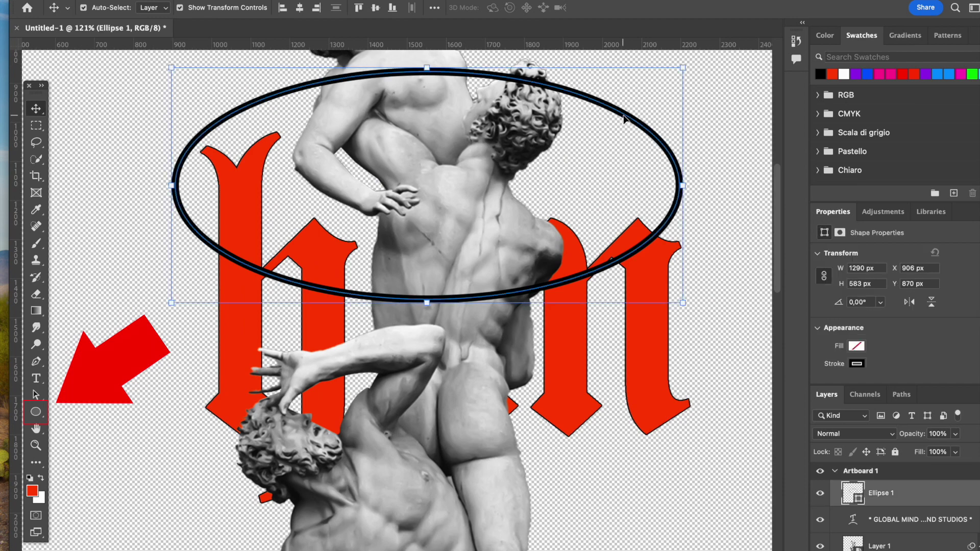
scroll(856, 345, "down", 3)
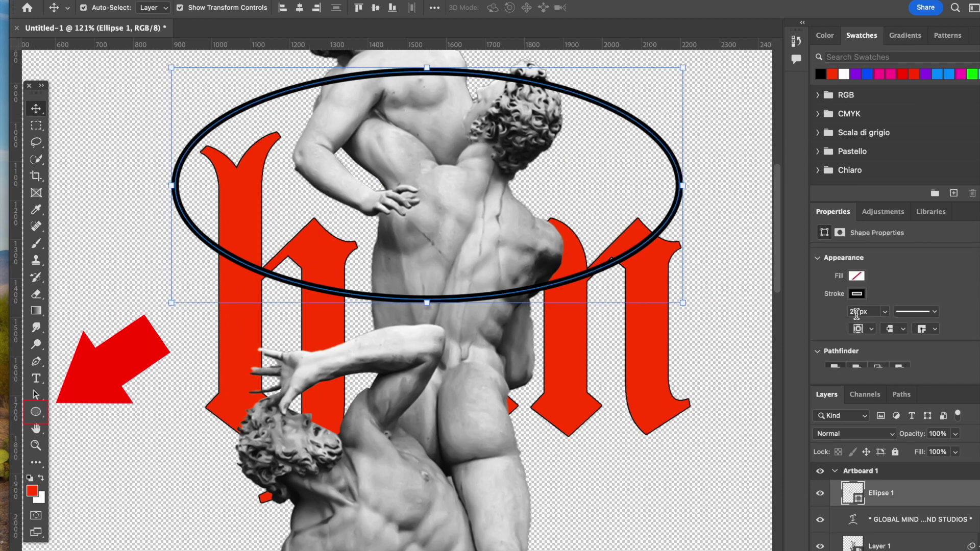
right_click(926, 495)
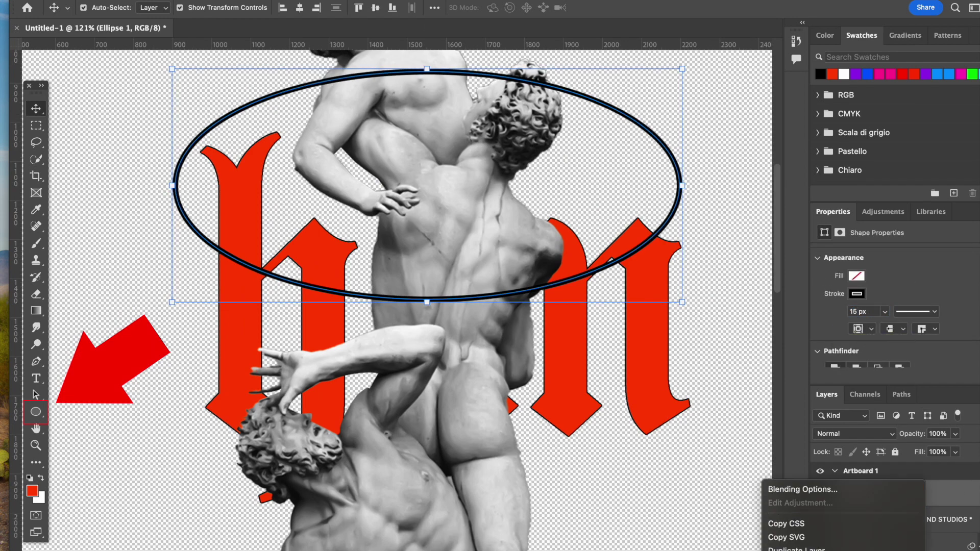
left_click(833, 493)
- Lasso the part of the ellipse ring crossing the upper figure's shoulder and chest and delete it
scroll(531, 186, "up", 3)
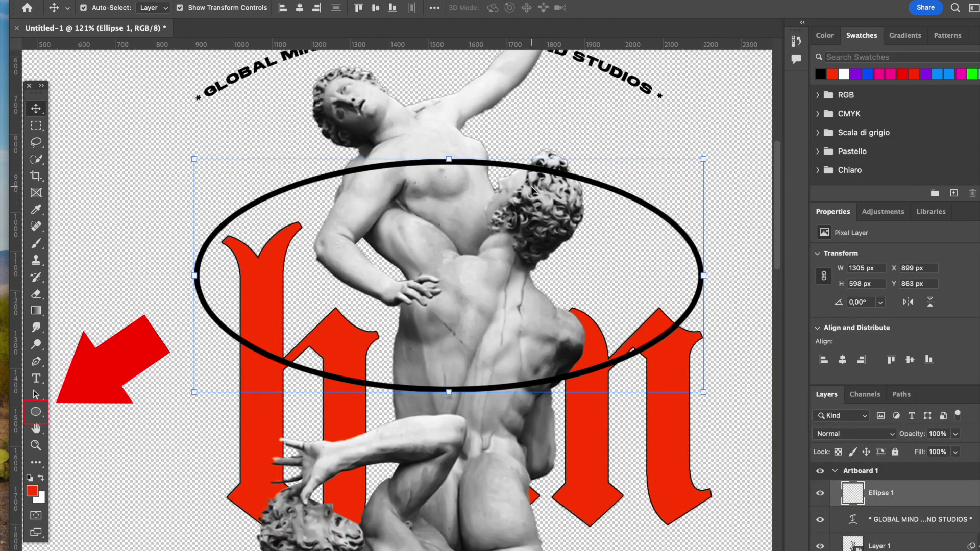
scroll(388, 191, "up", 5)
left_click(36, 143)
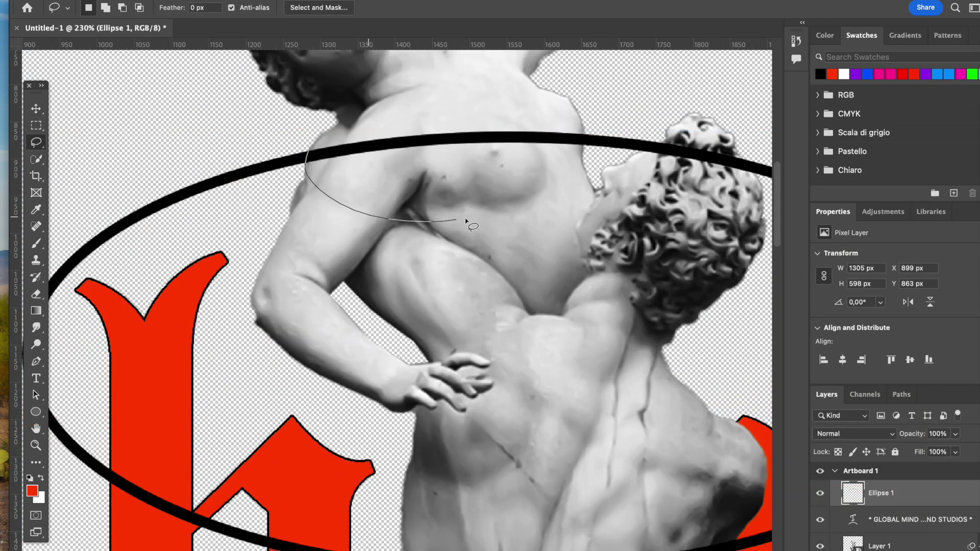
left_click_drag(465, 221, 416, 82)
scroll(415, 82, "down", 4)
mouse_move(453, 236)
left_mouse_down()
mouse_move(453, 264)
mouse_move(406, 199)
left_mouse_up()
key("Delete")
- Delete the lassoed ring segment over the curly-haired figure's head and clear the selection
scroll(437, 238, "right", 2)
mouse_move(431, 238)
left_mouse_down()
mouse_move(476, 229)
mouse_move(435, 249)
left_mouse_up()
key("Delete")
key("super+d")
scroll(564, 230, "up", 6)
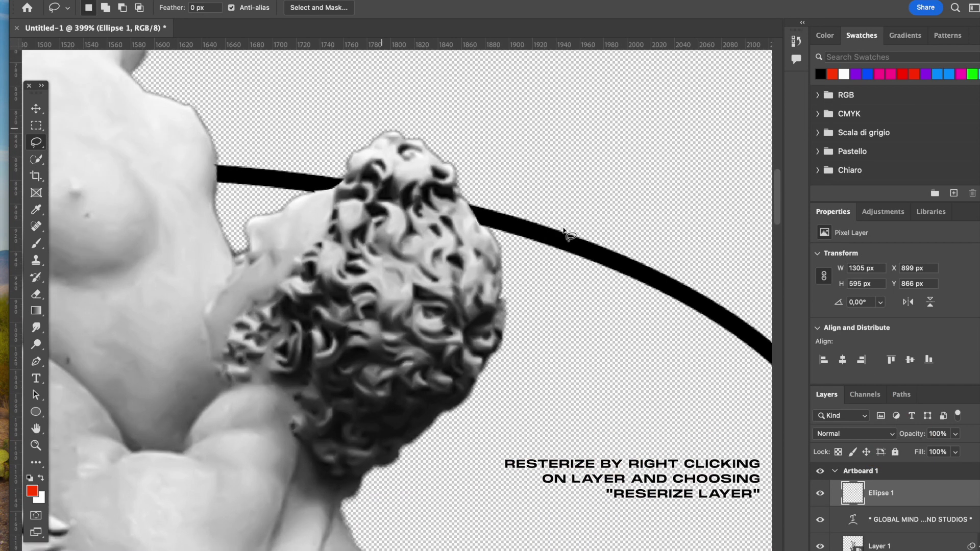
- Lasso and delete the ring remnants overlapping the outer edge of the curly-haired figure's head, and clear the selection
mouse_move(444, 236)
left_mouse_down()
mouse_move(415, 239)
mouse_move(420, 292)
left_mouse_up()
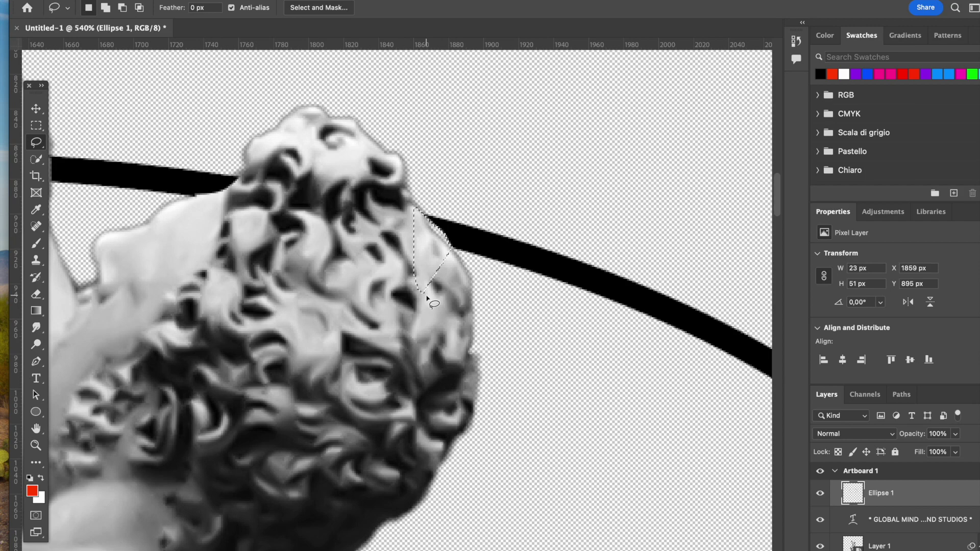
key("super+z")
key("super+z")
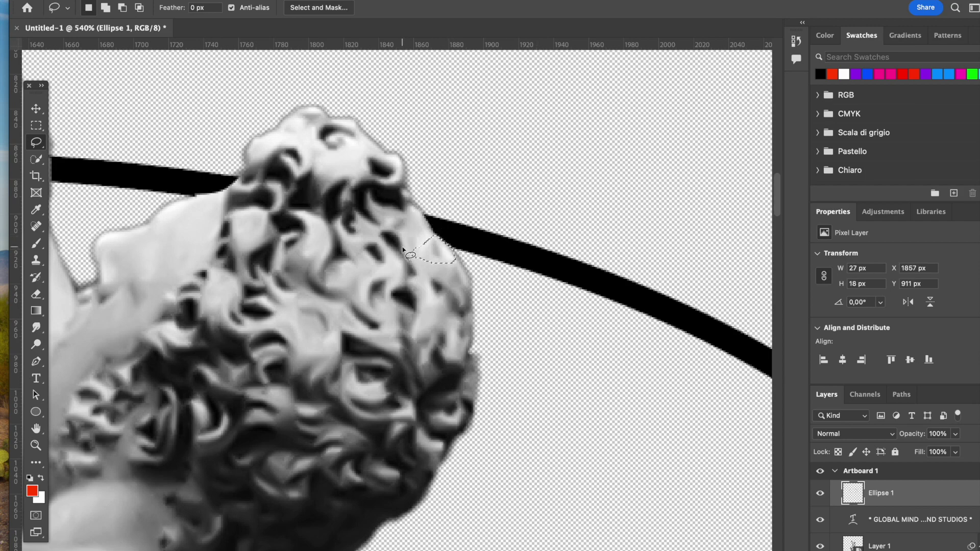
scroll(541, 273, "down", 10)
scroll(540, 272, "up", 4)
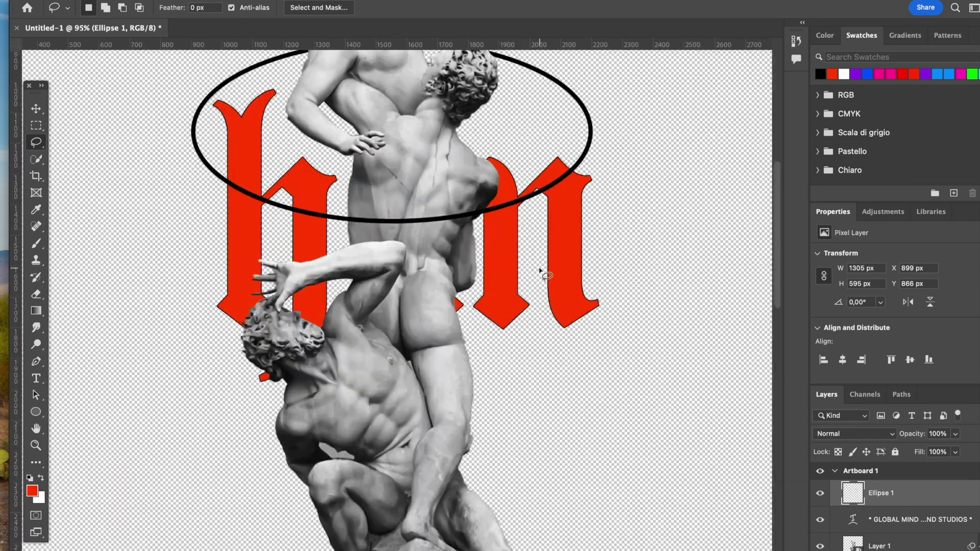
scroll(540, 278, "down", 3)
scroll(542, 310, "up", 2)
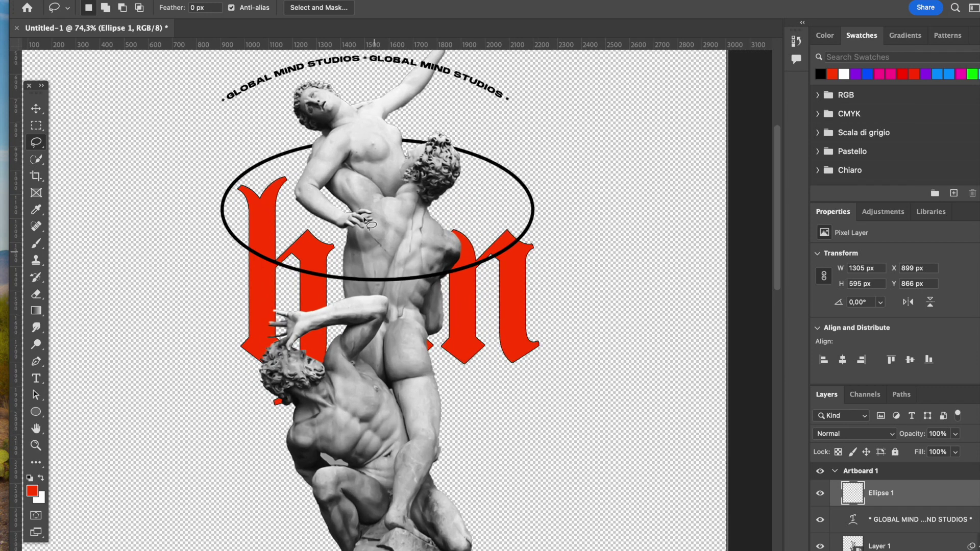
- Duplicate the ring and place the copy below and slightly left of the original, at about X 848 px, Y 1027 px
left_click(35, 108)
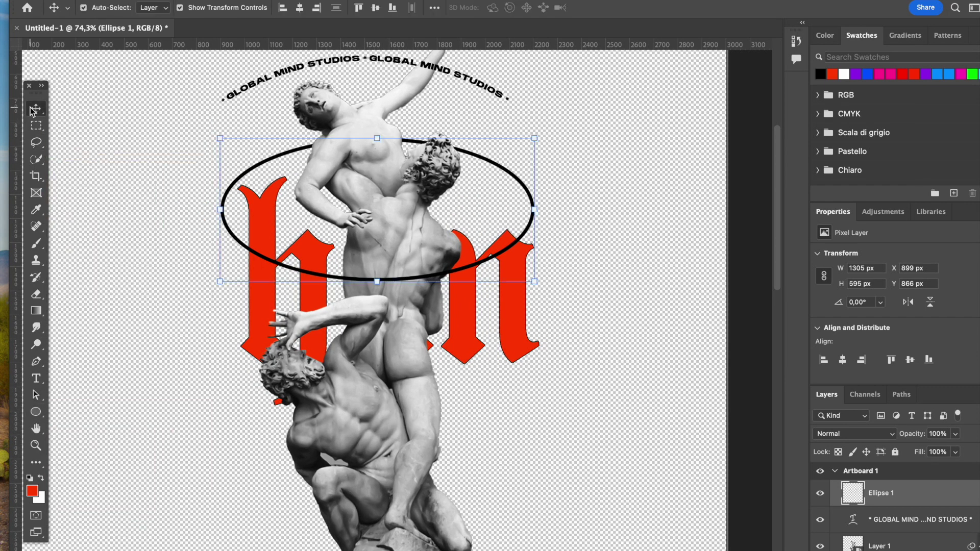
left_click_drag(462, 274, 449, 314)
left_click(680, 276)
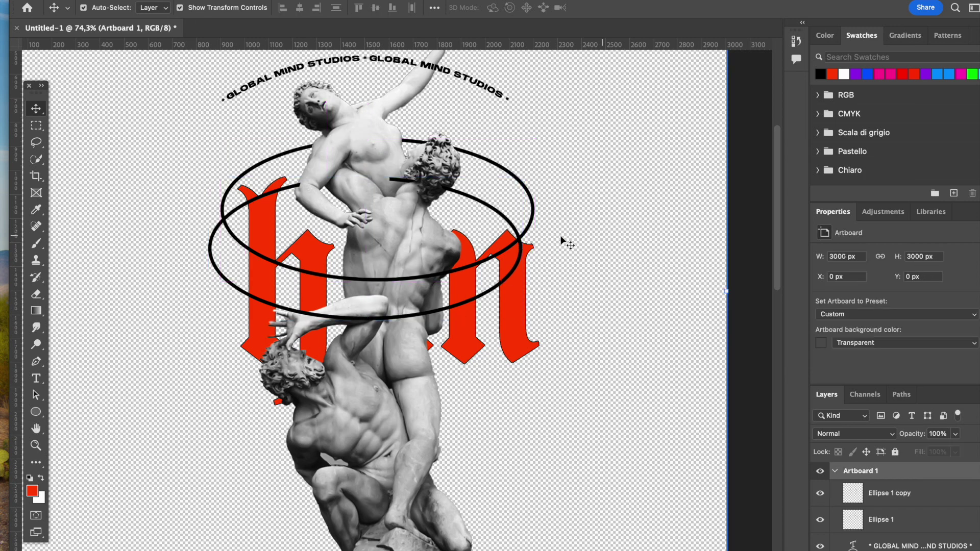
- Erase the copied ring's leftover segment over the figures' bodies beside the curly hair, using a 30 px eraser
left_click(511, 224)
scroll(511, 224, "up", 5)
scroll(511, 224, "up", 3)
left_click(36, 294)
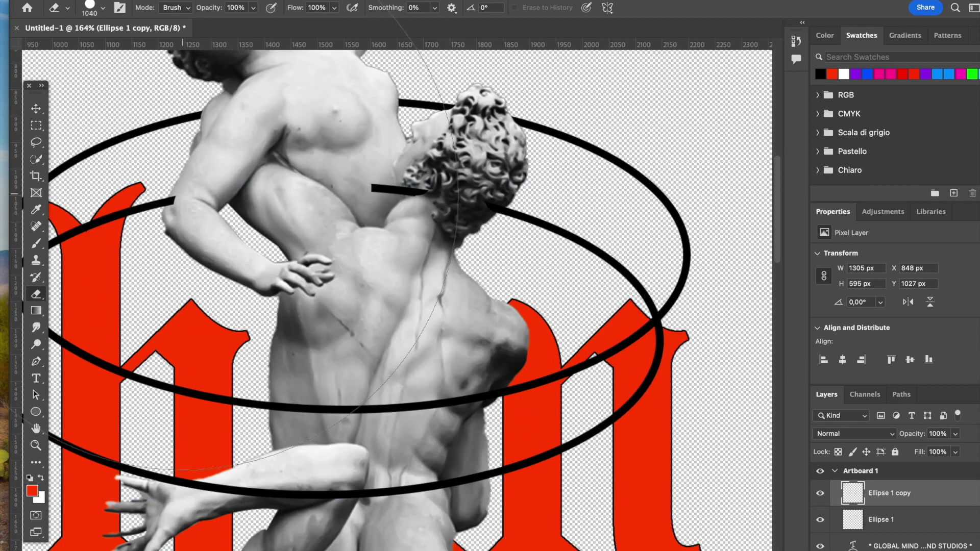
left_click(95, 7)
left_click_drag(383, 181, 398, 187)
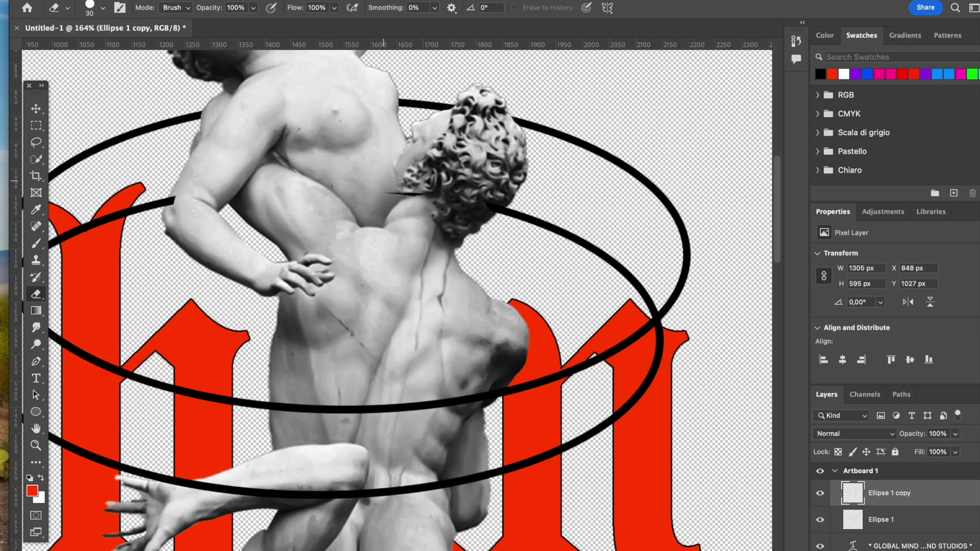
key("ctrl+z")
scroll(656, 377, "down", 8)
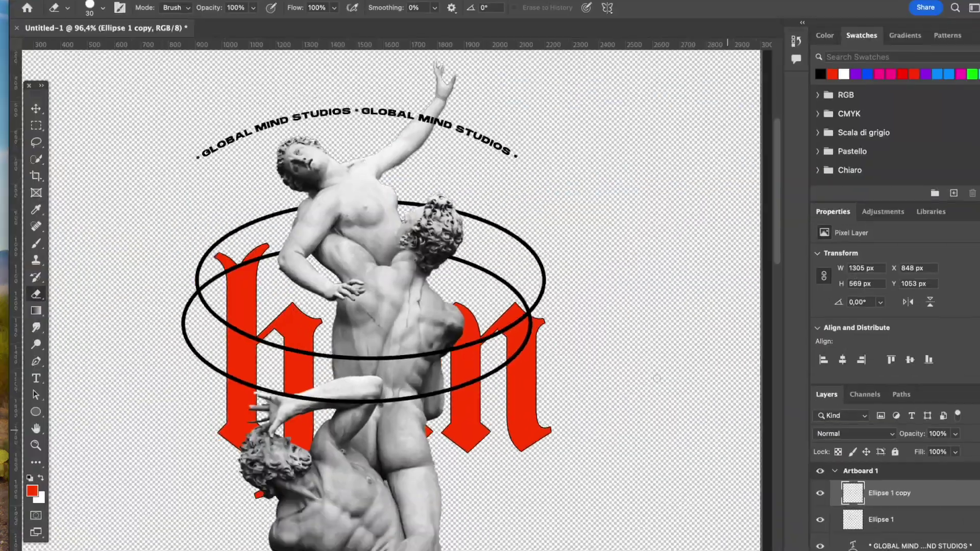
scroll(656, 378, "up", 6)
scroll(656, 378, "down", 3)
scroll(499, 402, "down", 1)
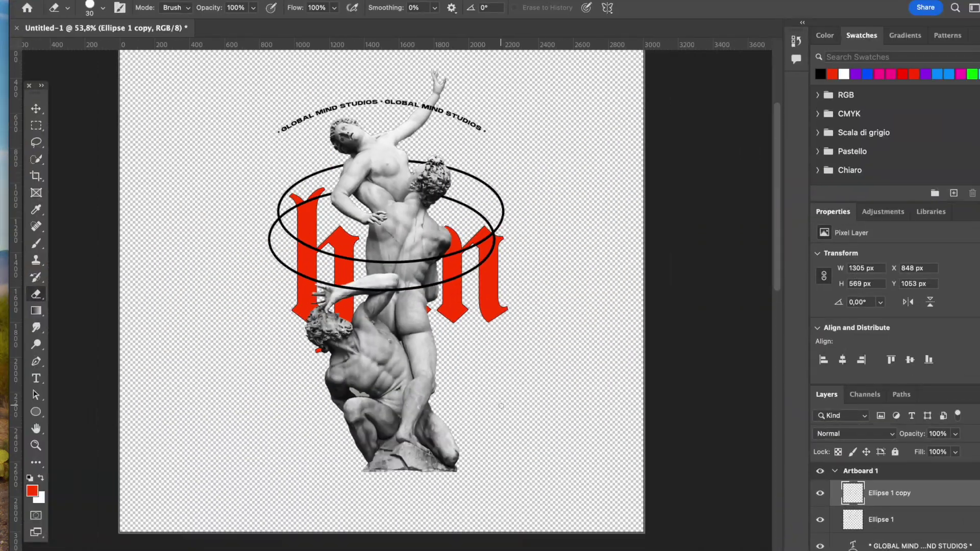
scroll(494, 442, "up", 2)
- Try placing another ring lower on the statue and undo the attempt
left_click(38, 108)
left_click(151, 211)
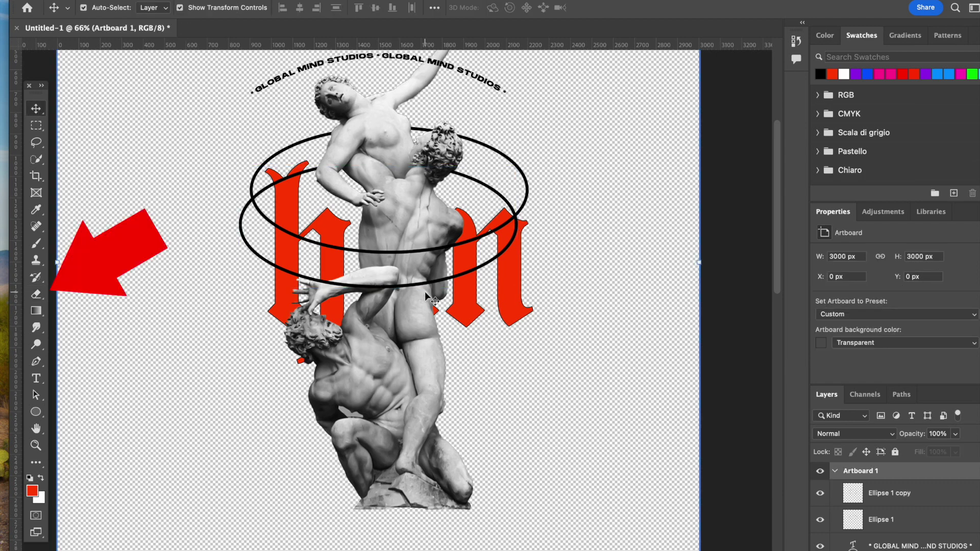
scroll(424, 292, "up", 3)
left_click(431, 278)
left_click_drag(431, 277, 450, 354)
key("BackSpace")
left_click_drag(496, 221, 499, 356)
key("super+z")
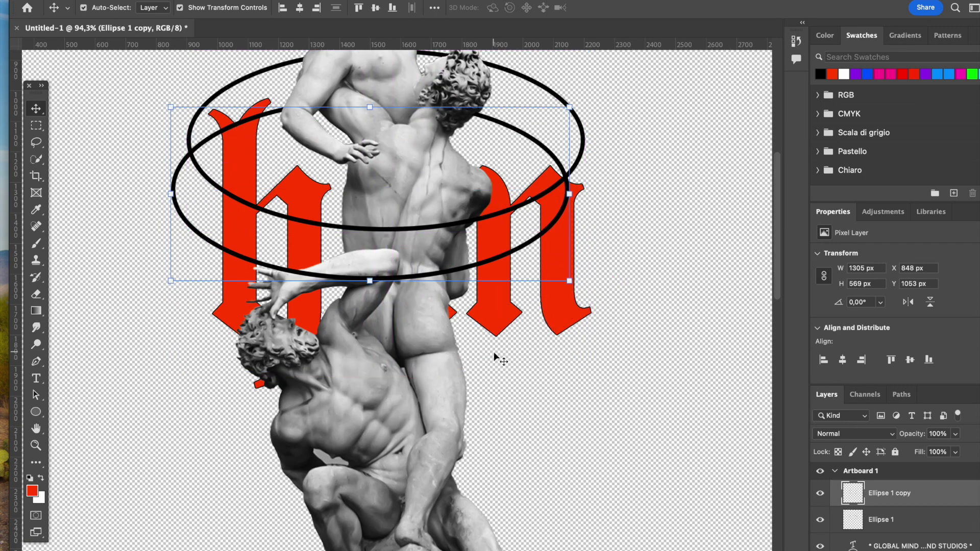
left_click(640, 395)
scroll(640, 395, "down", 4)
scroll(639, 395, "up", 1)
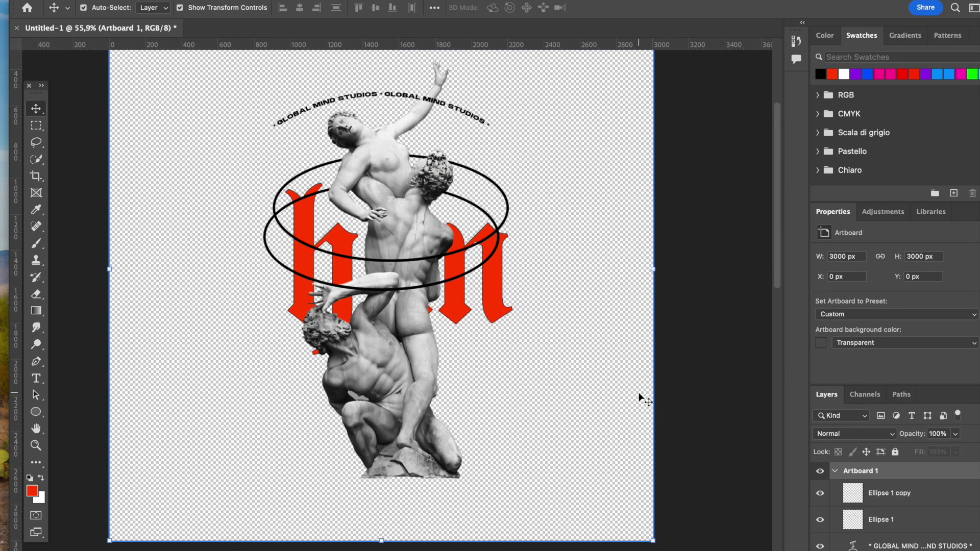
- Draw a line about 1218 px long from the upper ring's left edge to the raised hand, with no fill and a 15 px black stroke
left_click_drag(36, 410, 82, 456)
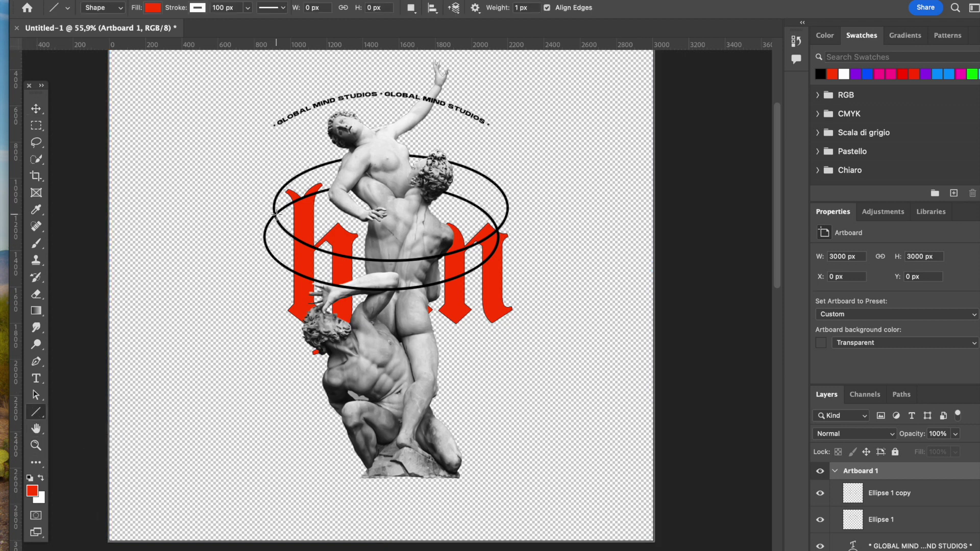
left_click_drag(276, 213, 433, 60)
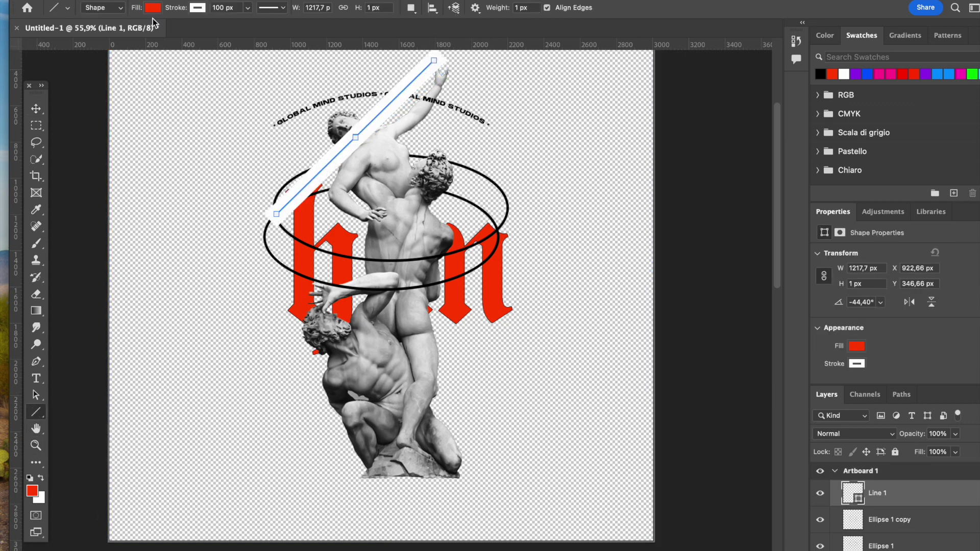
type("15")
key("Return")
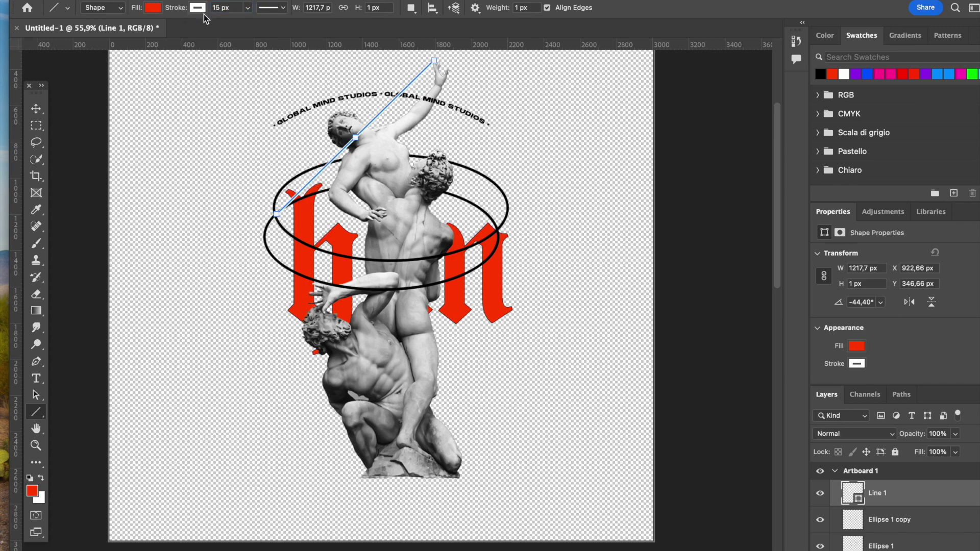
left_click(153, 9)
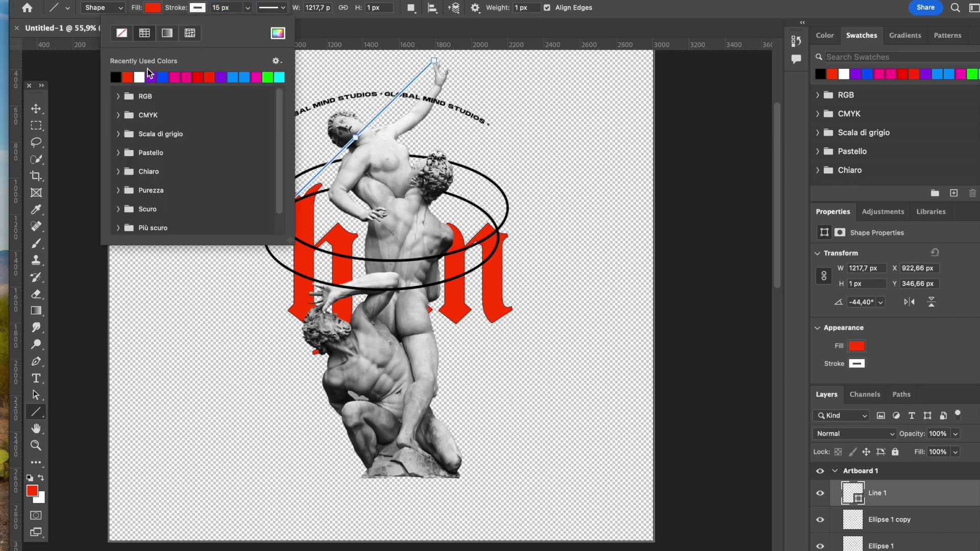
left_click(36, 109)
scroll(439, 154, "up", 5)
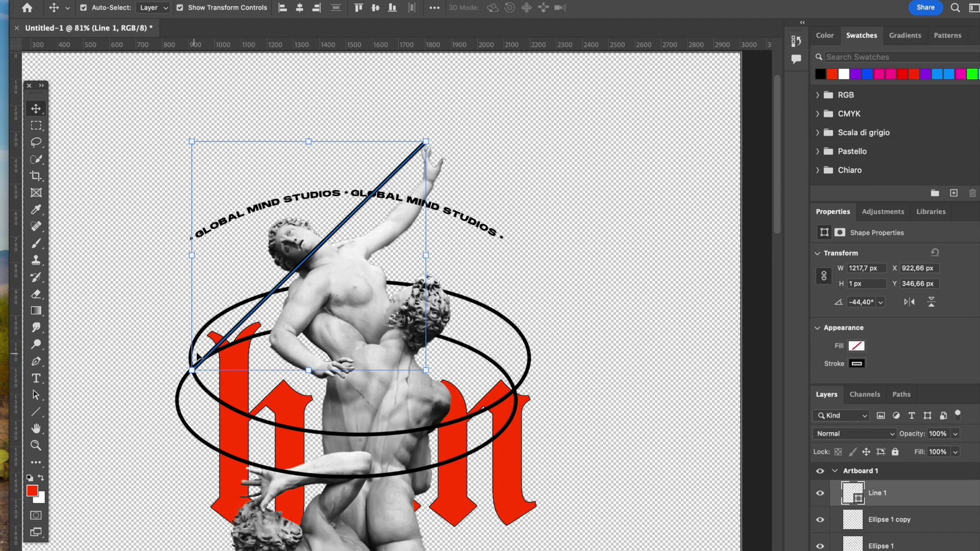
- Draw a second black line from the right side of the rings up to the first line's end at the raised hand
left_click(37, 412)
mouse_move(512, 389)
left_mouse_down()
mouse_move(443, 169)
mouse_move(424, 144)
left_mouse_up()
left_click(35, 109)
left_click(464, 223)
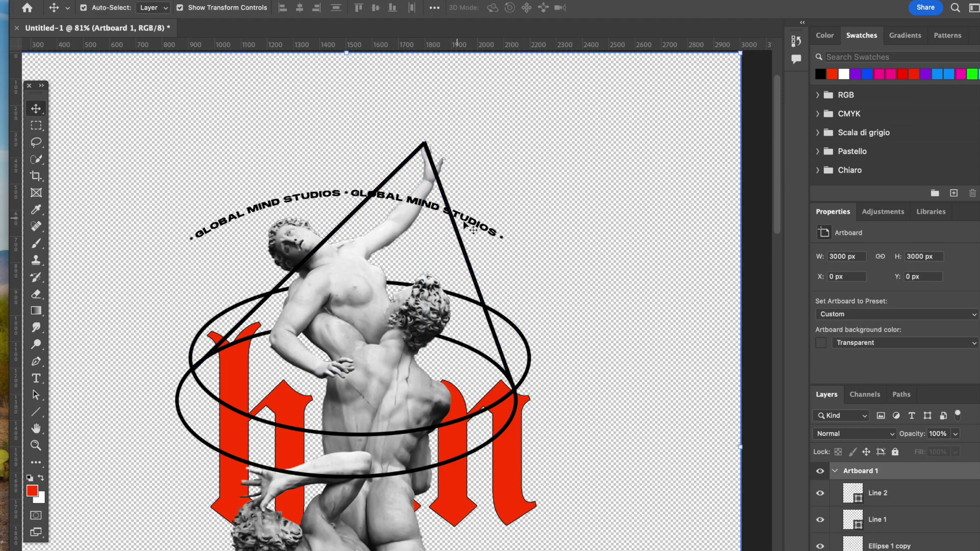
left_click(462, 216)
scroll(513, 395, "down", 5)
key("super+plus")
left_click(513, 394)
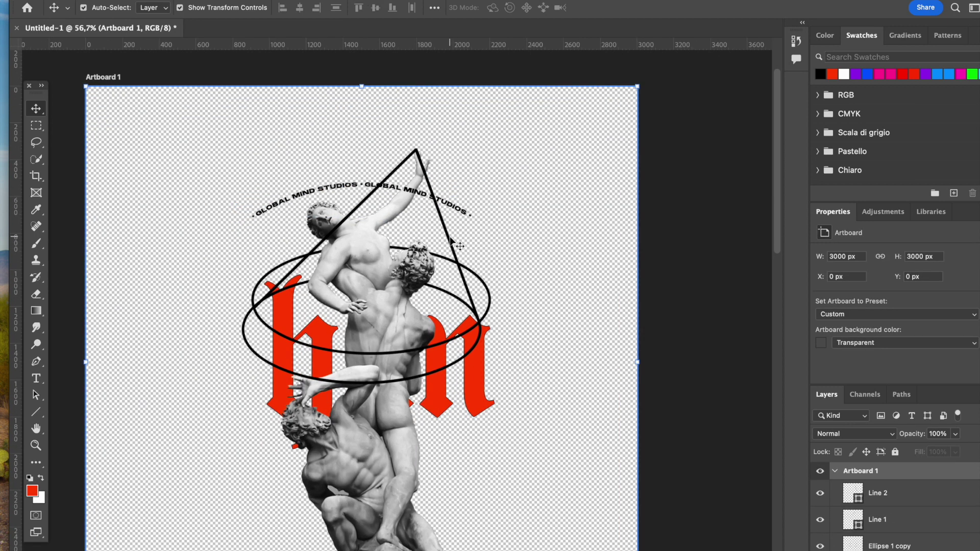
left_click(449, 238)
left_click_drag(442, 149, 441, 151)
key("Return")
left_click(372, 301)
- Draw a third line about 1153 px long from the upper ring's front to the raised hand, with no fill and a 15 px black stroke
key("u")
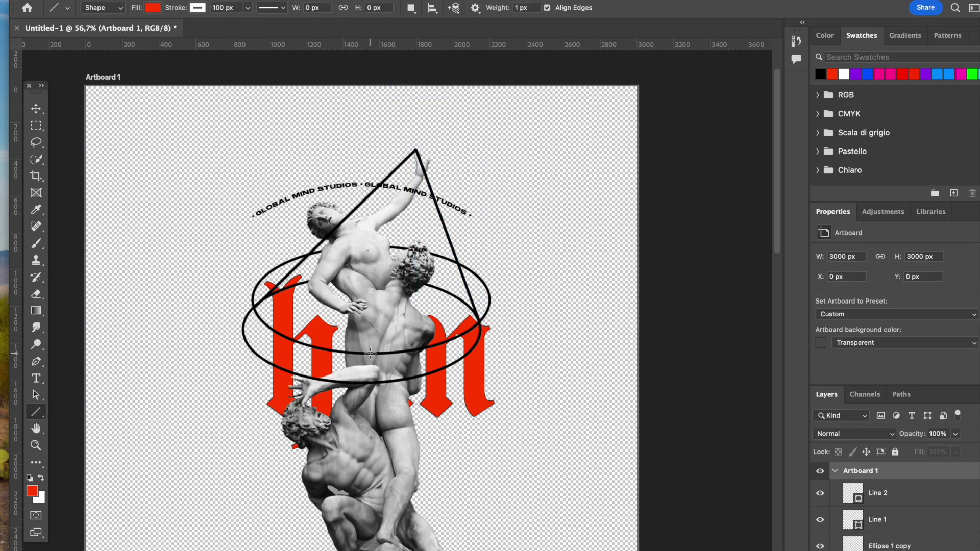
left_click_drag(348, 351, 415, 151)
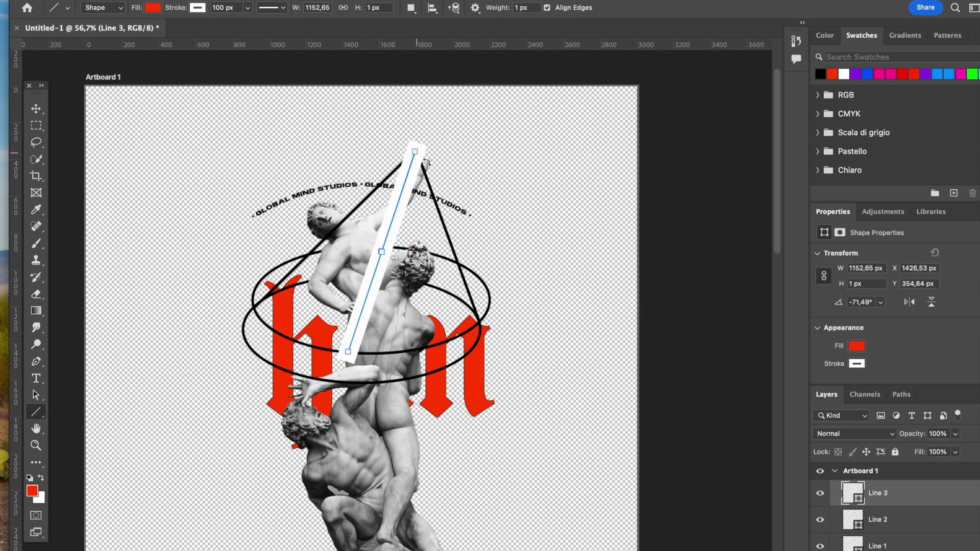
key("Return")
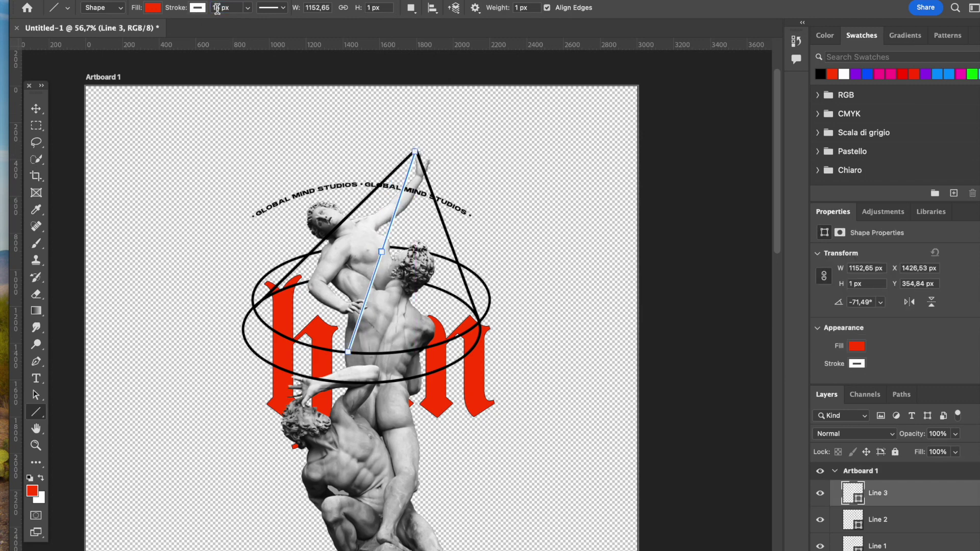
left_click(153, 8)
left_click(78, 34)
left_click(197, 8)
left_click(118, 77)
key("v")
left_click(121, 140)
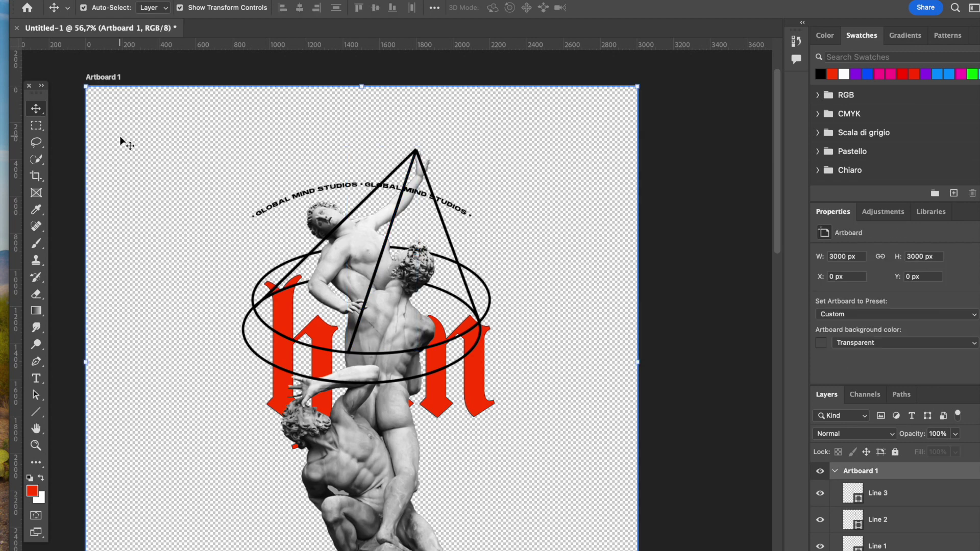
- Remove the three lines that meet at the raised hand, keeping both rings
scroll(464, 170, "up", 4)
scroll(466, 176, "down", 8)
scroll(468, 183, "up", 5)
key("super+0")
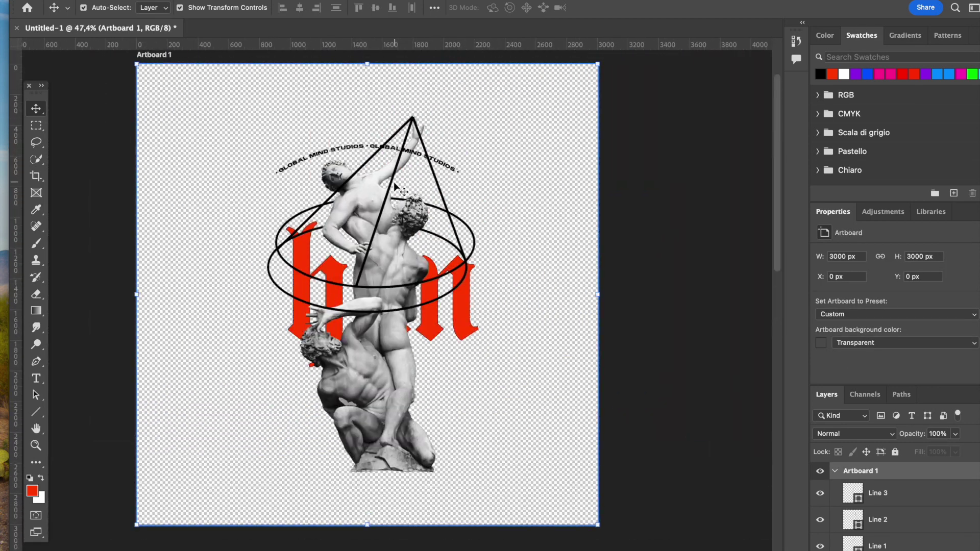
left_click(400, 190)
left_click(435, 175)
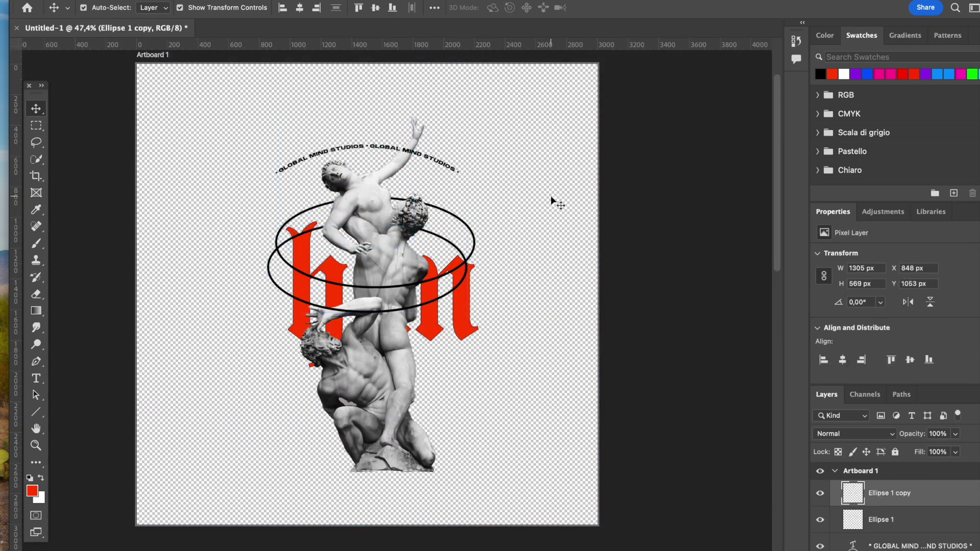
left_click(551, 197)
- Start a new text layer in the empty area beside the crouching figure
scroll(551, 197, "up", 5)
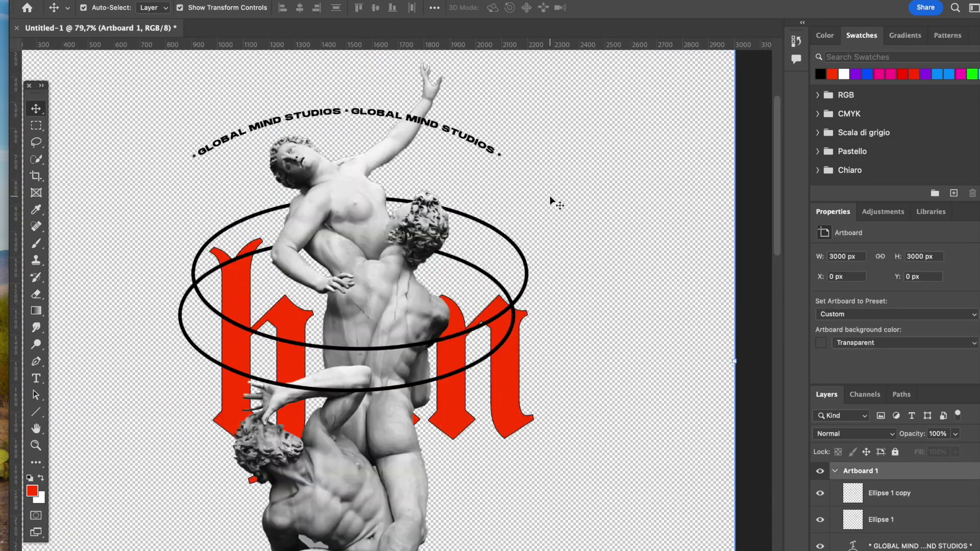
left_click(482, 160)
left_click(589, 193)
scroll(589, 193, "up", 2)
scroll(589, 192, "down", 1)
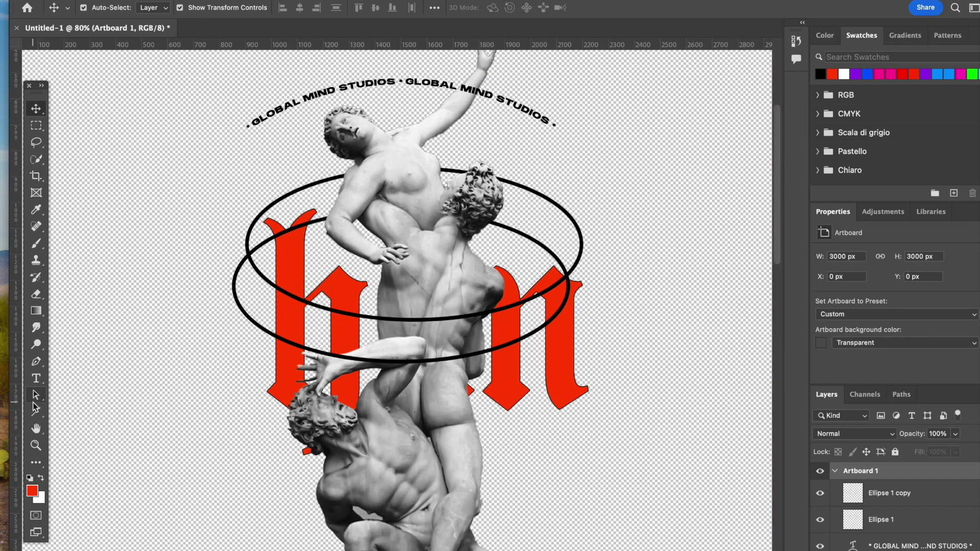
left_click(40, 380)
left_click(126, 443)
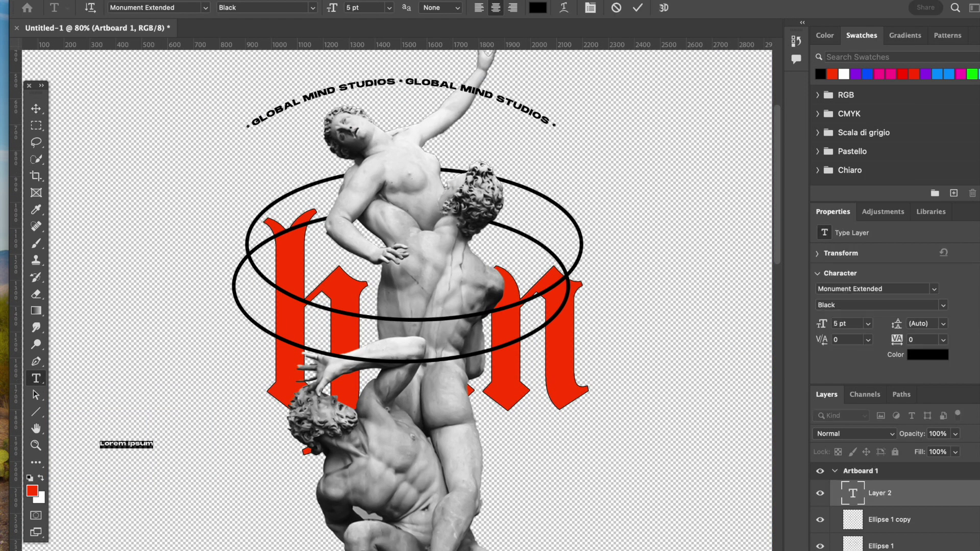
- Switch to the browser and search Google Images for "magnitude quotes"
left_click(431, 550)
left_click(388, 363)
type("magnitude quotes")
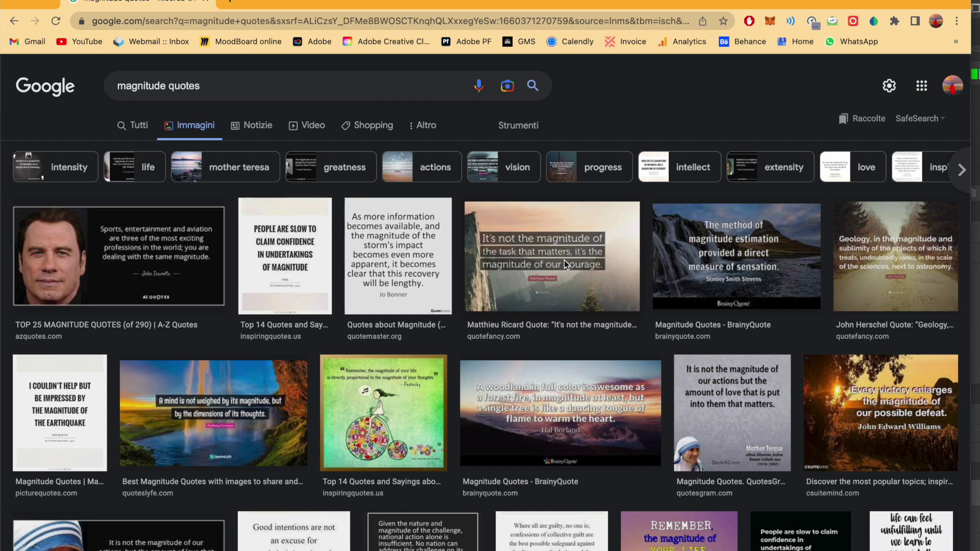
scroll(564, 264, "down", 1)
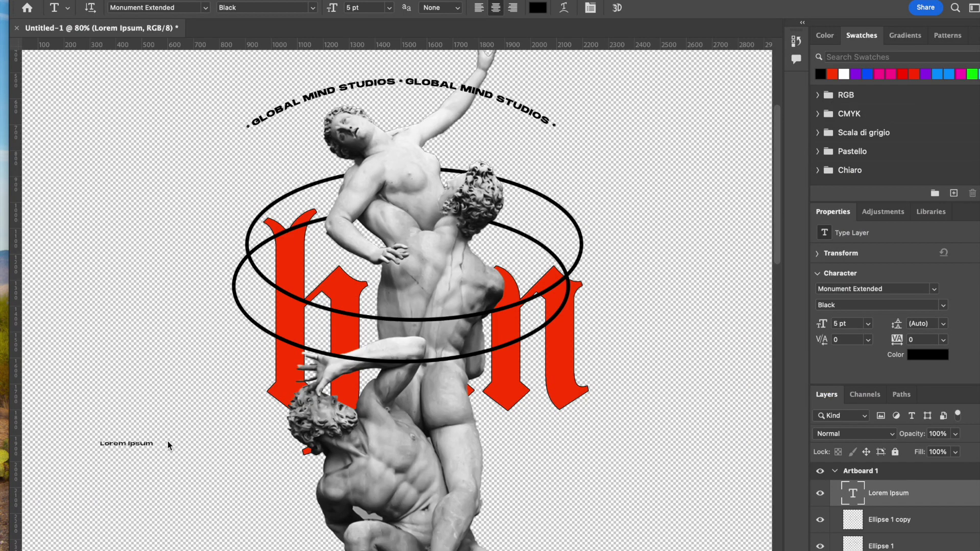
- Set the placeholder text's font to Carol Gothic and enlarge it to about 64.23 pt
triple_click(139, 438)
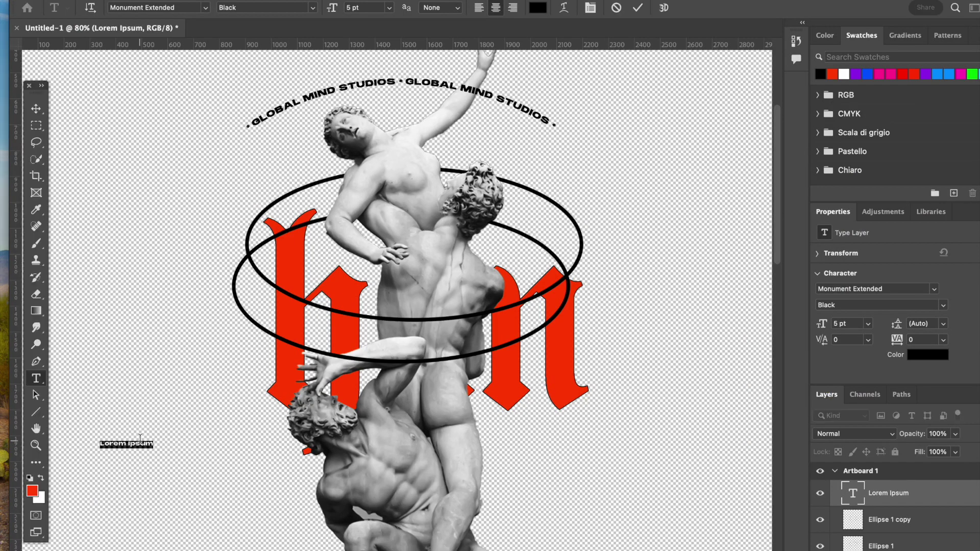
left_click(207, 7)
left_click(256, 60)
left_click(35, 109)
left_click_drag(143, 444, 438, 445)
left_click_drag(433, 457, 429, 497)
key("Return")
- Replace the placeholder text with "High Magnitude"
double_click(191, 485)
type("High")
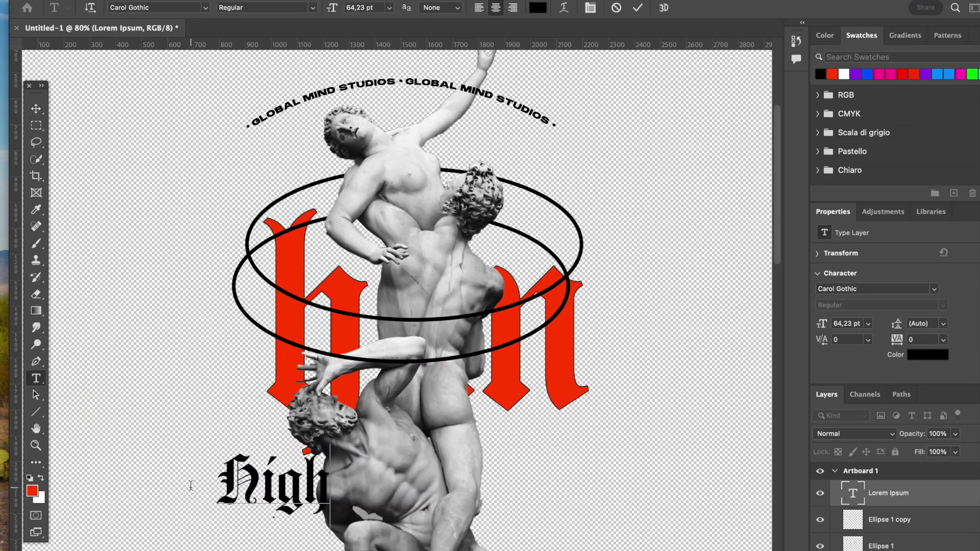
type(" Magnitude")
left_click(35, 108)
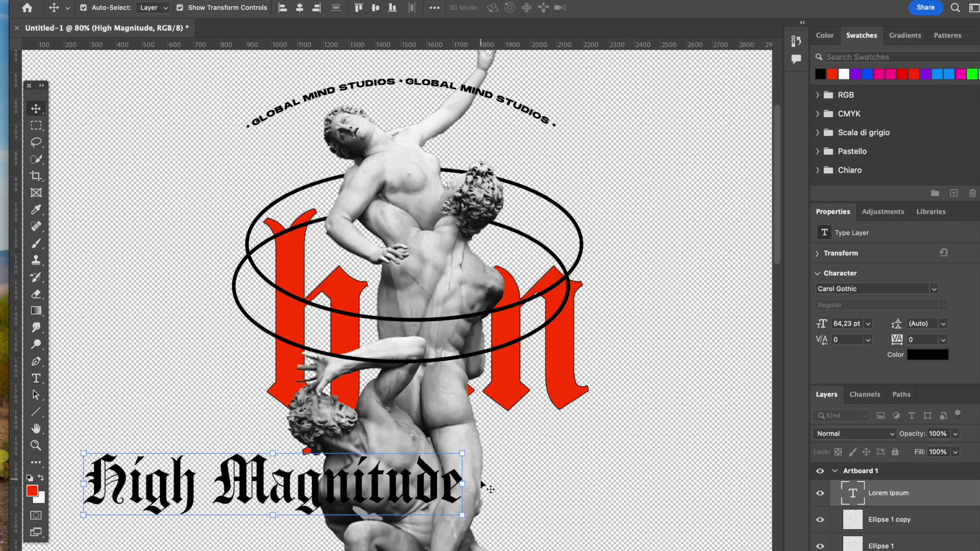
- Try the "High Magnitude" text rotated by -90° and placed vertically in the empty area beside the statue
left_click_drag(482, 485, 368, 297)
type("-90")
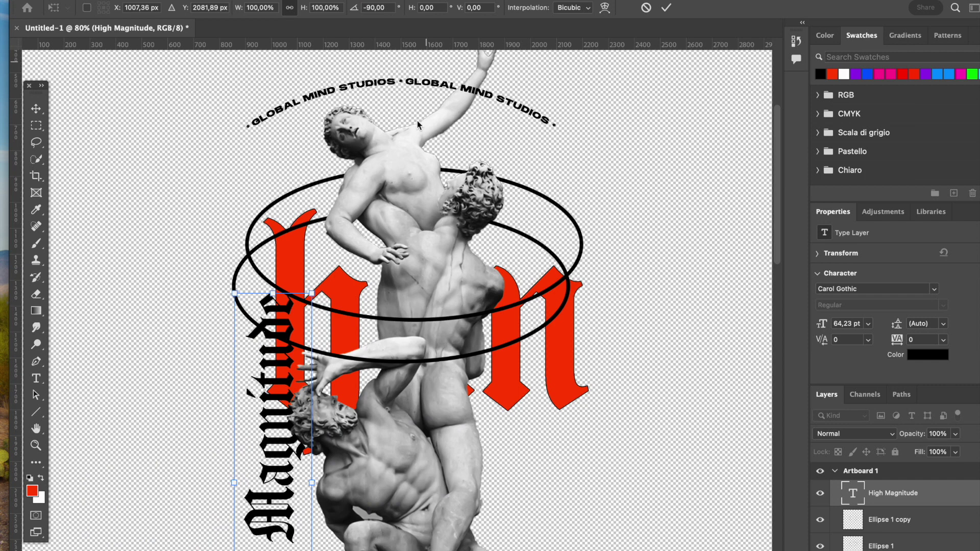
left_click_drag(272, 432, 192, 255)
key("Return")
key("super+minus")
key("super+minus")
key("super+minus")
left_click(499, 309)
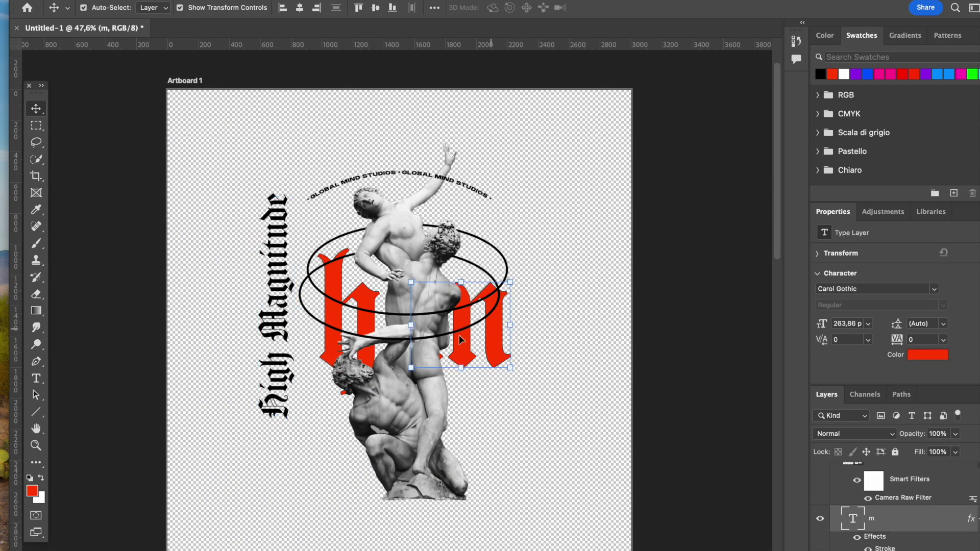
left_click_drag(266, 344, 267, 359)
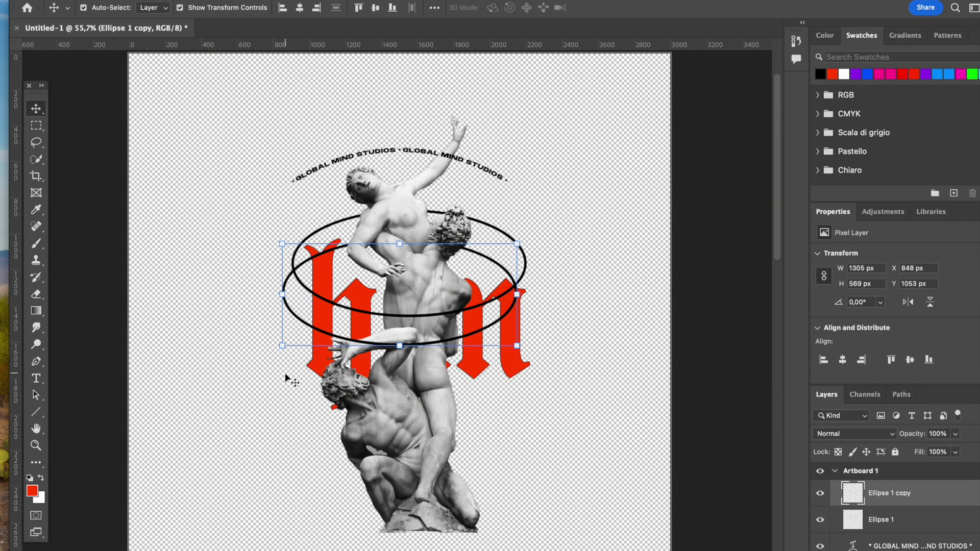
- Try a new "HIGH MAGNITUDE DESIGN" text in Monument Extended Black and reposition it beside the statue
left_click(303, 176)
key("t")
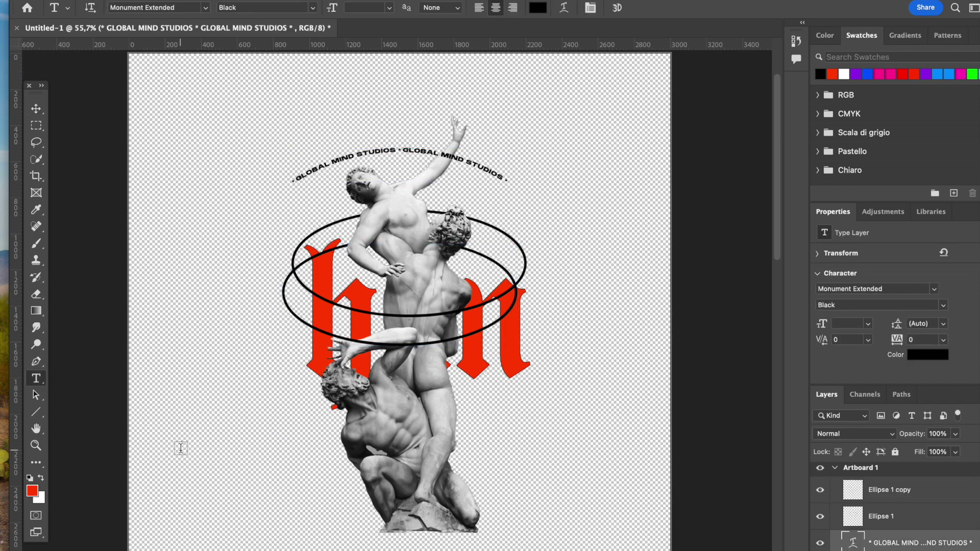
left_click(180, 449)
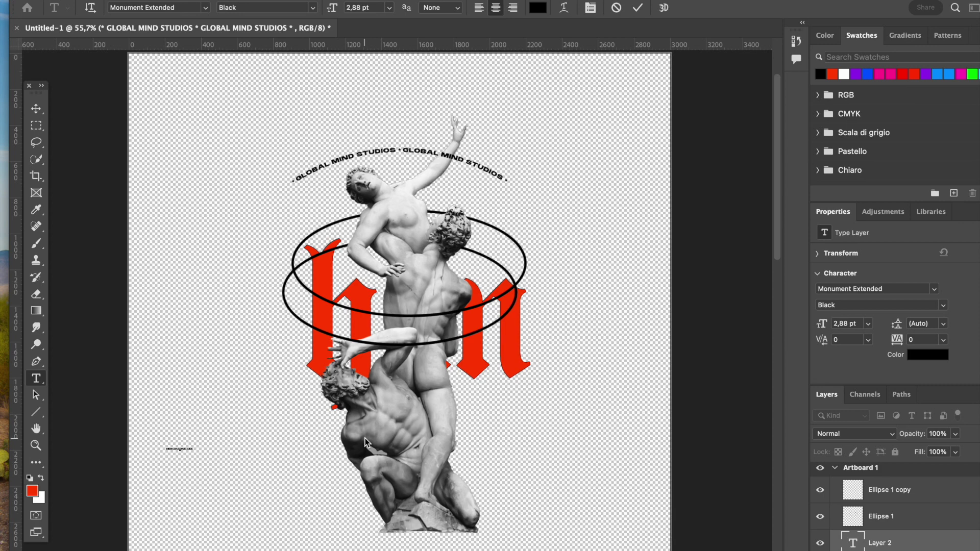
left_click(36, 107)
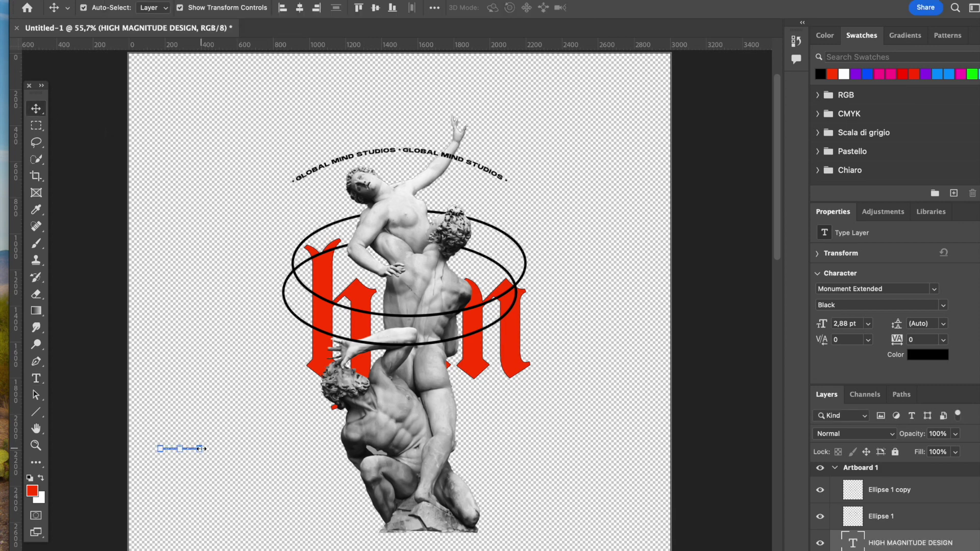
left_click_drag(200, 448, 541, 390)
key("Return")
- Set the quote paragraph to Monument Extended Bold and scale it down to about 6.73 pt beneath the statue's base
double_click(512, 448)
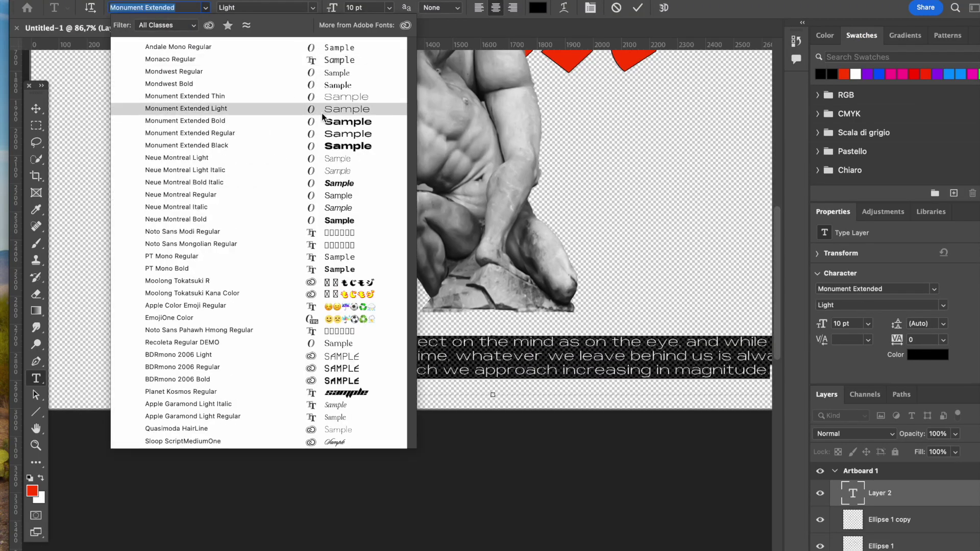
left_click(328, 127)
left_click(30, 103)
scroll(454, 373, "down", 5)
left_click_drag(449, 353, 452, 343)
key("Return")
left_click(464, 338)
left_click(464, 331)
- Widen the quote's text frame so its lines reflow beneath the statue
double_click(503, 331)
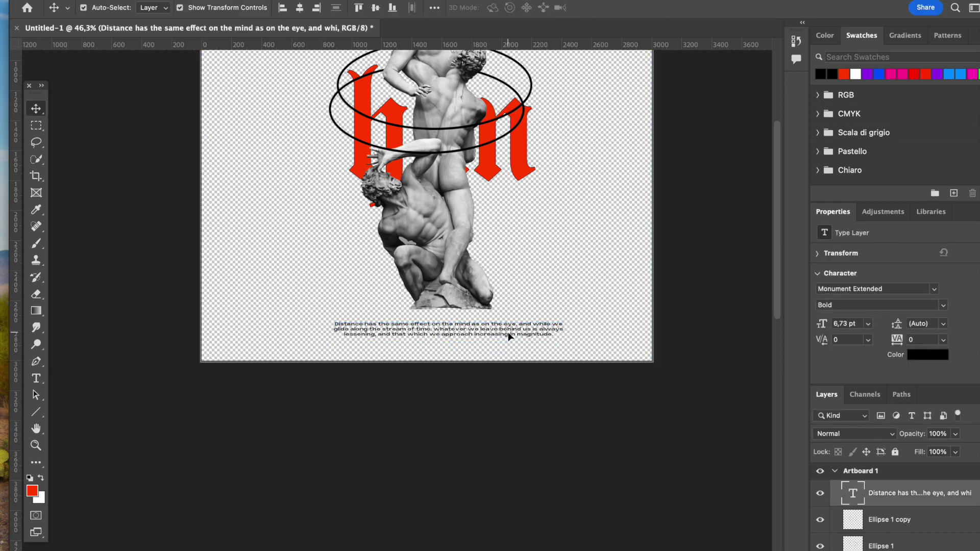
double_click(506, 335)
left_click_drag(297, 348, 245, 348)
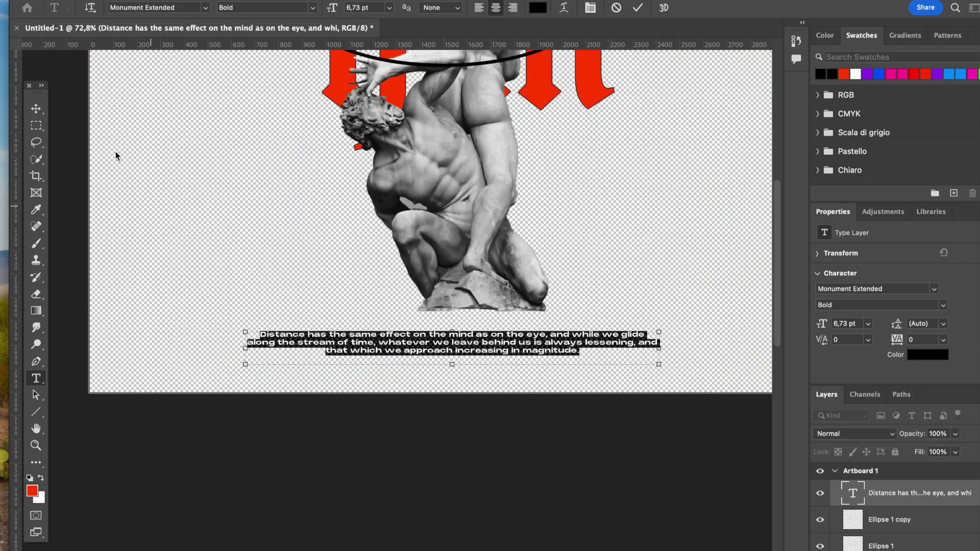
left_click(35, 109)
- Scale the quote down to about 4.68 pt and centre it horizontally beneath the statue
left_click_drag(451, 364, 490, 329)
key("Return")
left_click(300, 8)
left_click(490, 350)
scroll(484, 335, "down", 5)
left_click(564, 331)
scroll(564, 332, "up", 3)
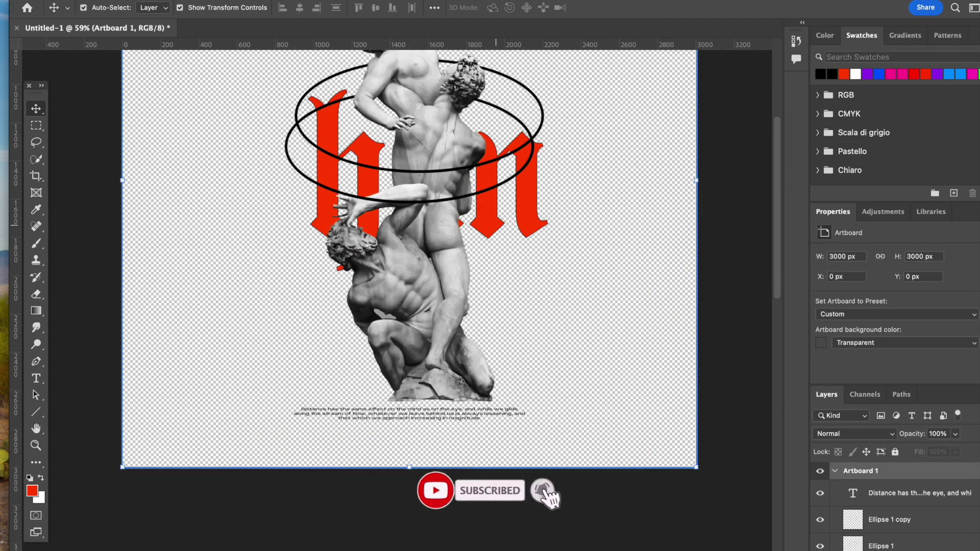
scroll(563, 331, "up", 3)
left_click_drag(411, 507, 424, 508)
left_click(566, 408)
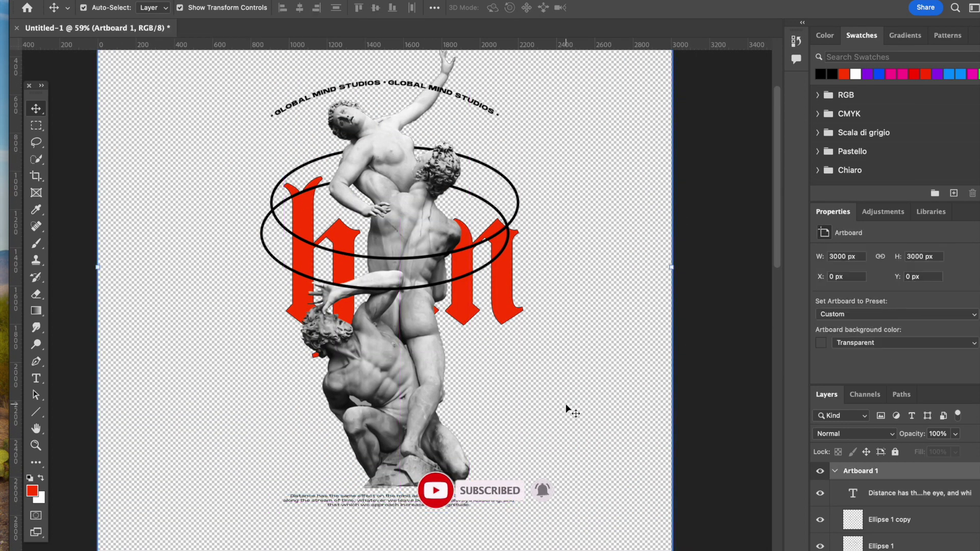
double_click(416, 498)
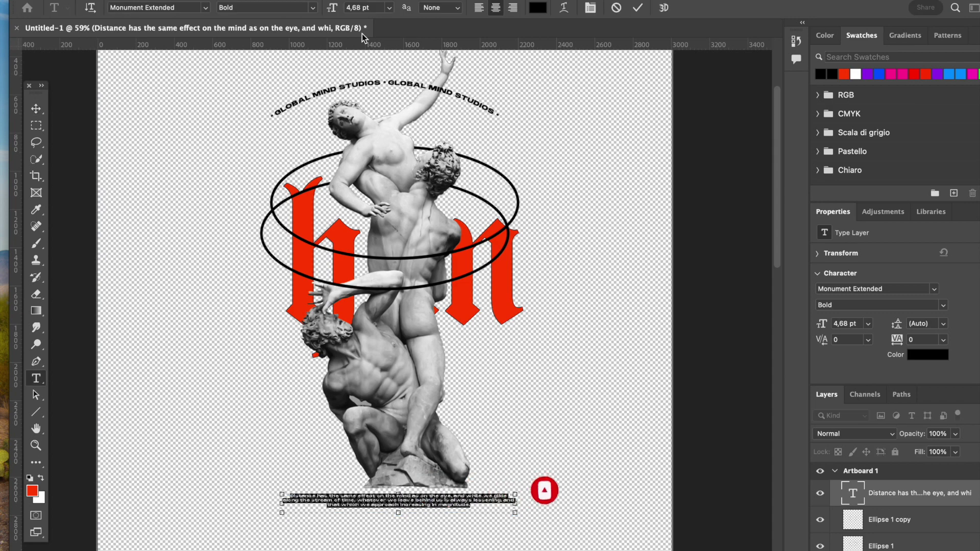
left_click(36, 109)
left_click(186, 269)
- Group all the artwork layers and centre the group horizontally and vertically on the artboard
scroll(494, 269, "down", 3)
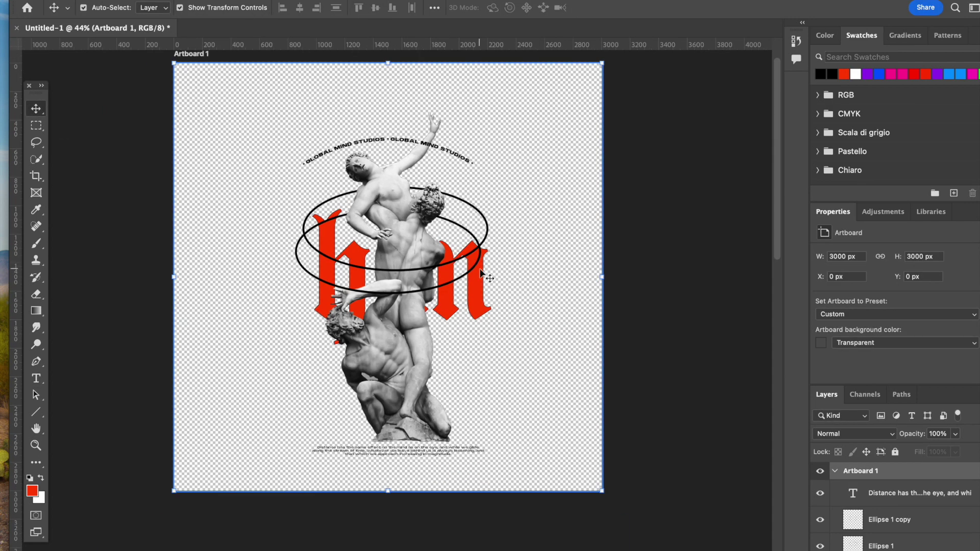
left_click_drag(542, 455, 236, 78)
key("ctrl+g")
left_click(300, 7)
left_click(375, 7)
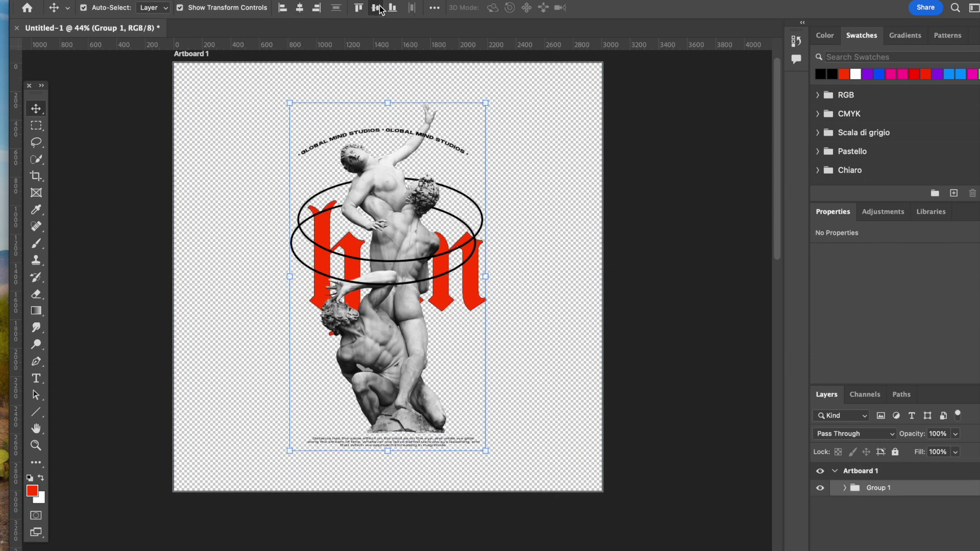
left_click(464, 428)
scroll(464, 429, "up", 2)
left_click(467, 476)
scroll(620, 331, "down", 5)
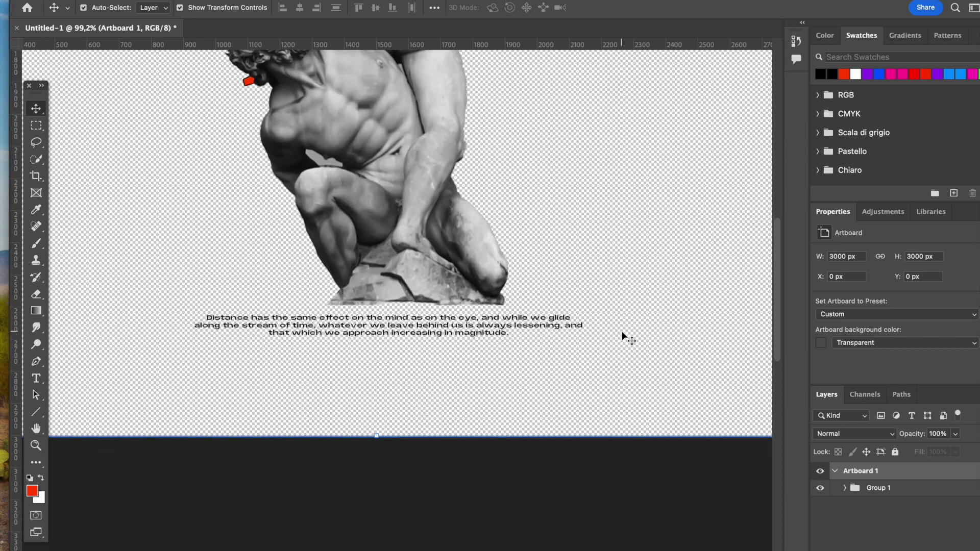
scroll(583, 419, "down", 3)
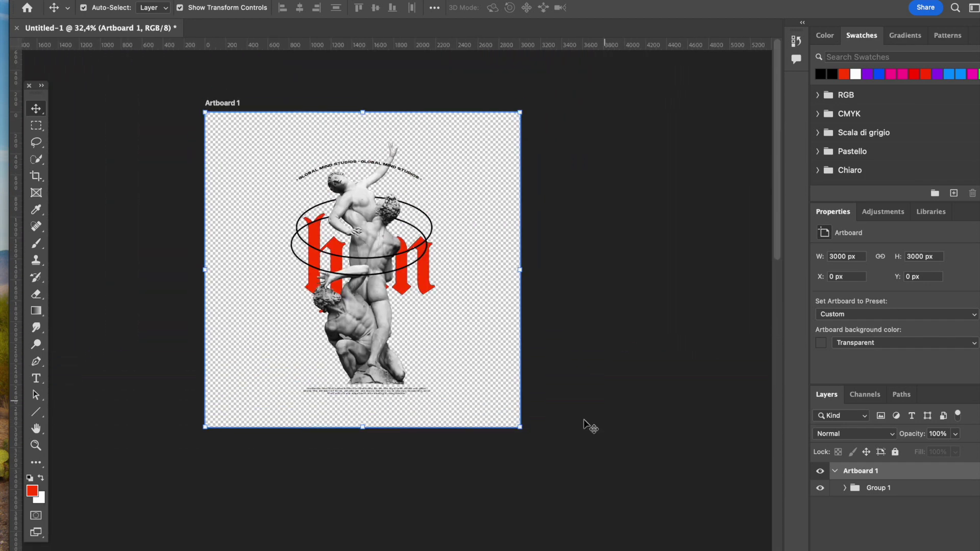
- Draw a rectangle of about 3669 × 3488 px covering the whole artboard and fill it with white
right_click(44, 407)
left_click(163, 409)
left_click_drag(177, 89, 561, 454)
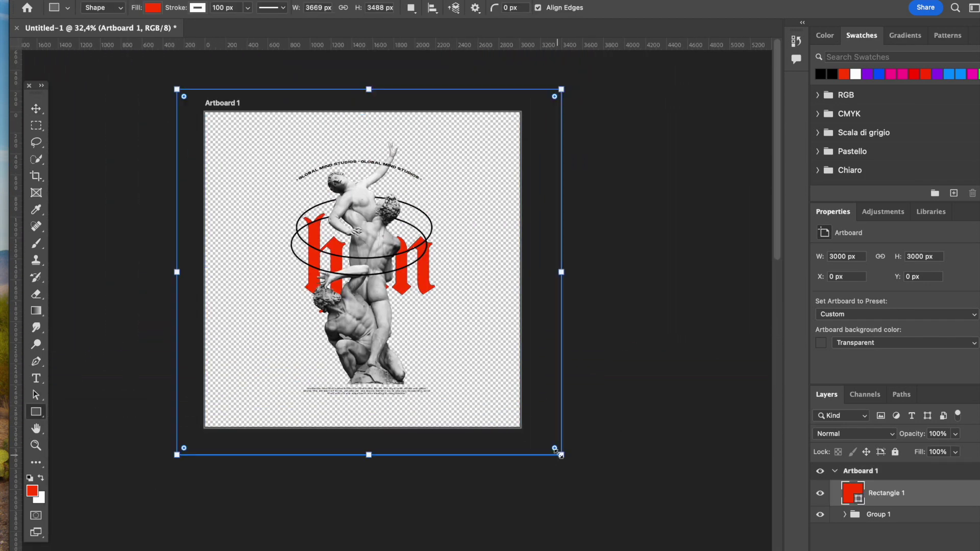
left_click_drag(885, 493, 875, 532)
left_click(856, 345)
left_click(817, 402)
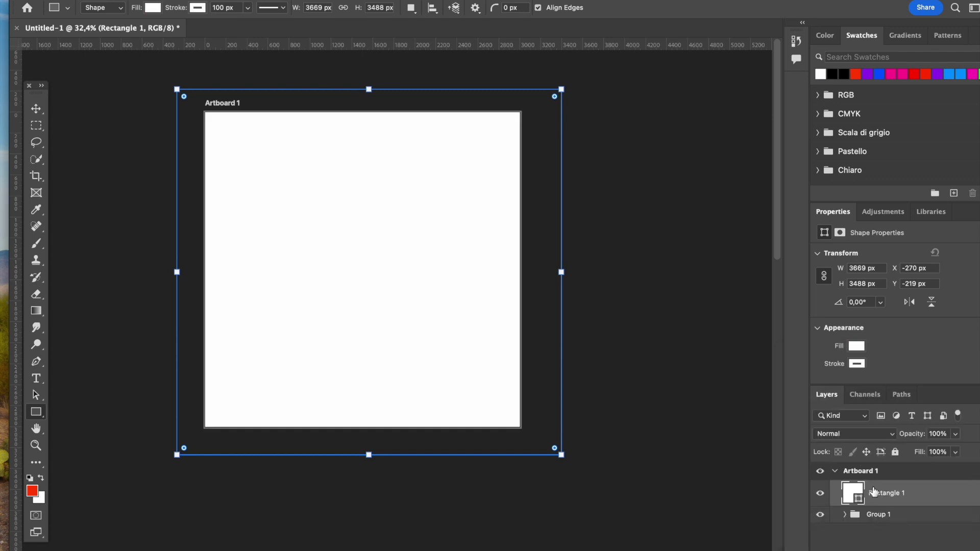
- Move the white rectangle's layer below the artwork group and lock it
left_click_drag(877, 528, 902, 491)
left_click(927, 521)
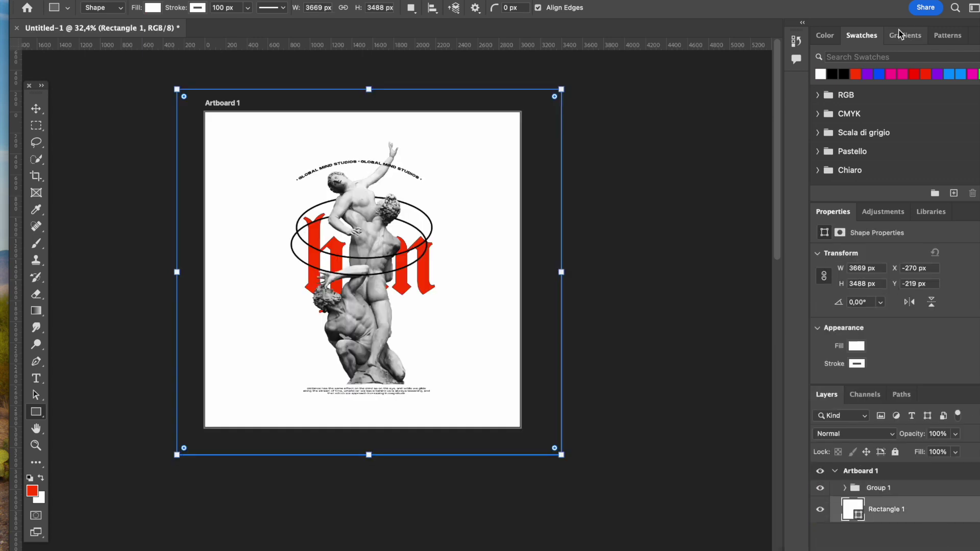
left_click_drag(773, 0, 716, 0)
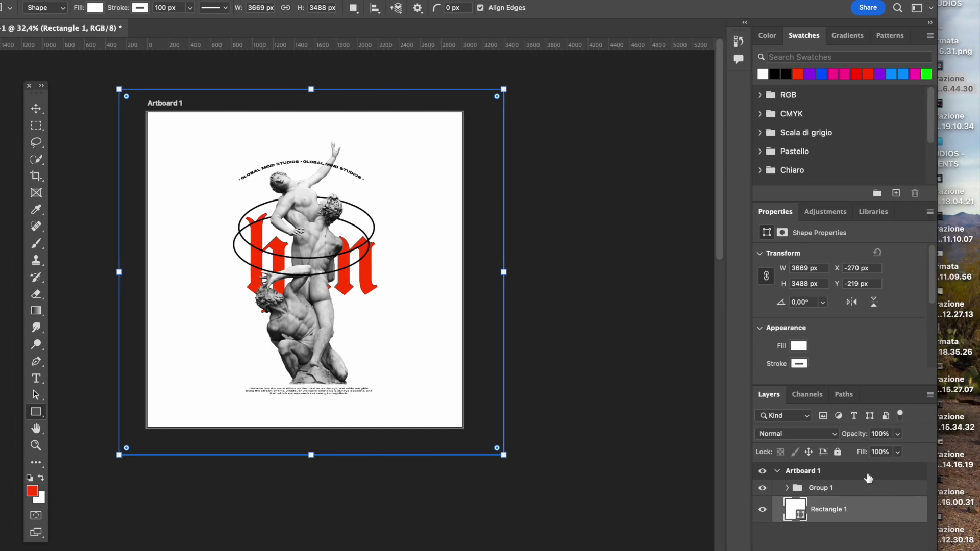
left_click(836, 453)
- Select all the artwork elements above the white background and enlarge them together to about 111.68%
scroll(341, 307, "up", 3)
left_click(36, 109)
left_click_drag(163, 92, 421, 465)
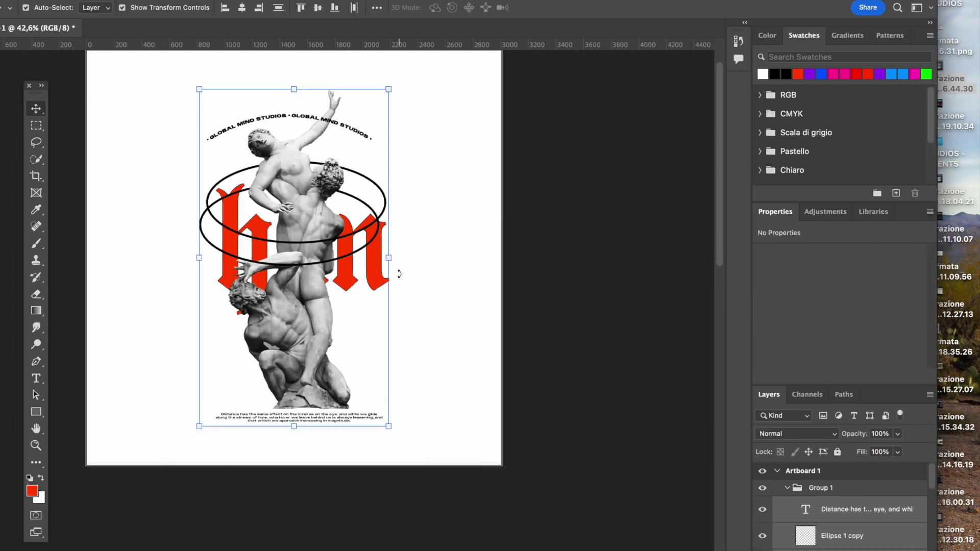
left_click_drag(389, 259, 411, 259)
scroll(411, 259, "left", 3)
scroll(411, 259, "up", 2)
key("Return")
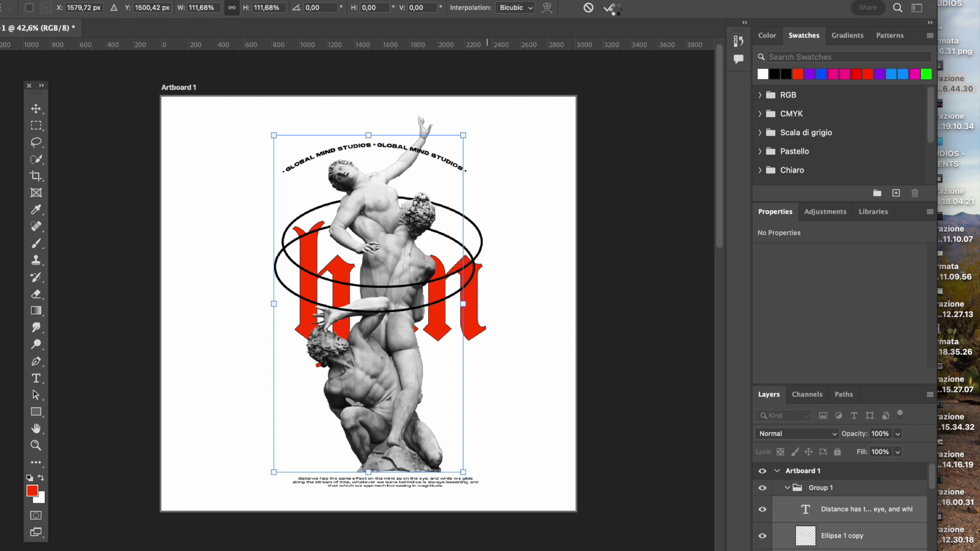
left_click(608, 8)
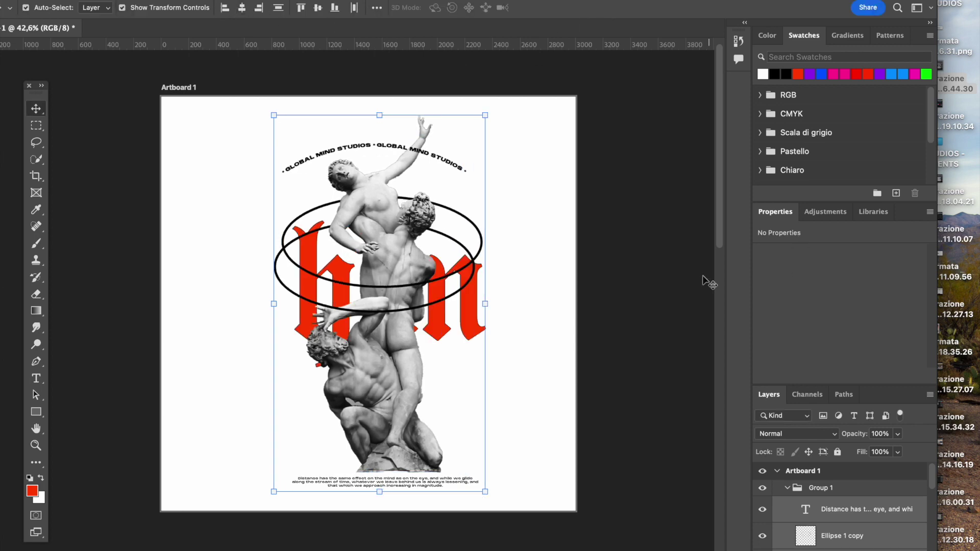
- Centre the enlarged artwork group horizontally on the artboard
left_click(704, 275)
left_click(814, 488)
left_click(242, 7)
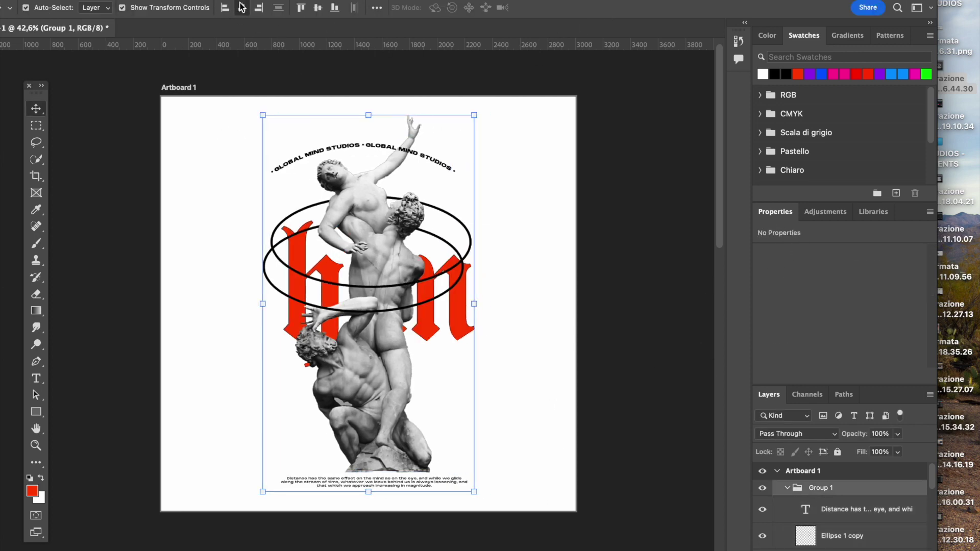
left_click(595, 254)
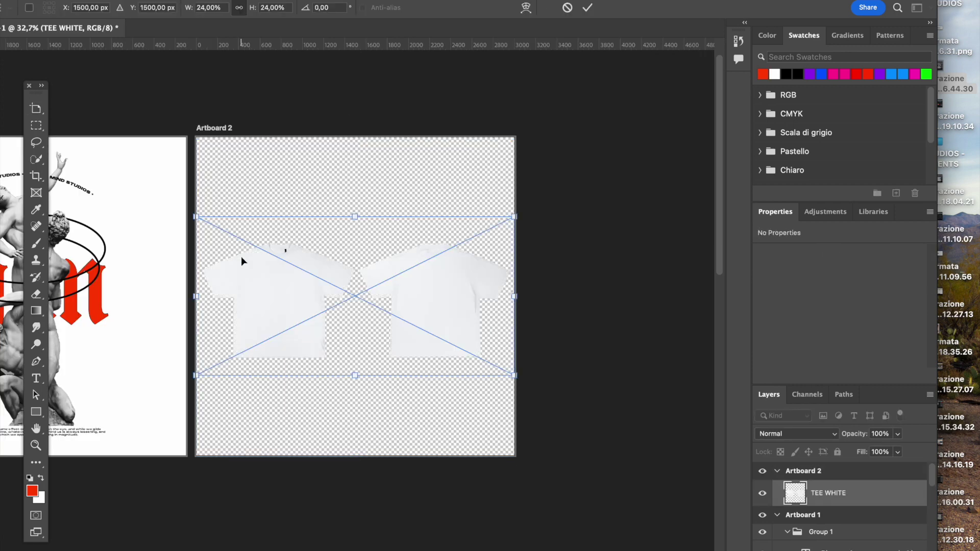
- Enlarge the TEE WHITE shirt image on Artboard 2 and centre it horizontally and vertically
left_click_drag(197, 296, 4, 296)
left_click_drag(516, 296, 462, 304)
key("Return")
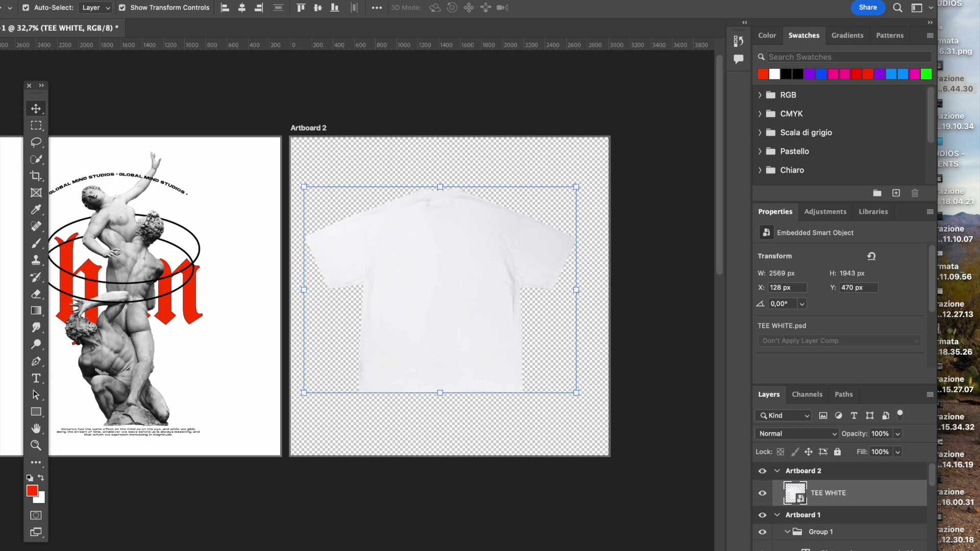
left_click(241, 7)
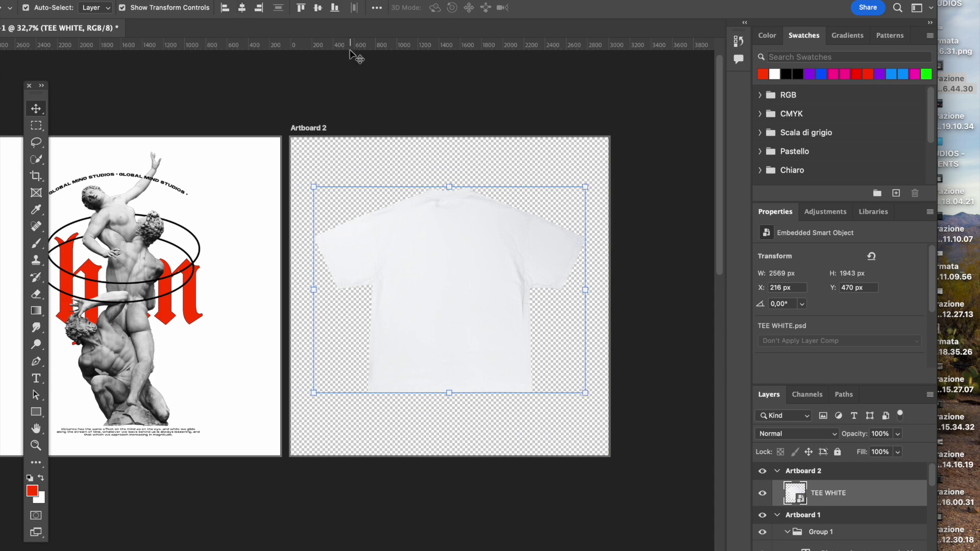
left_click(317, 8)
left_click(358, 107)
- Copy the artwork group from Artboard 1 onto the shirt in Artboard 2 and convert the copy to a smart object
left_click_drag(246, 187, 539, 475)
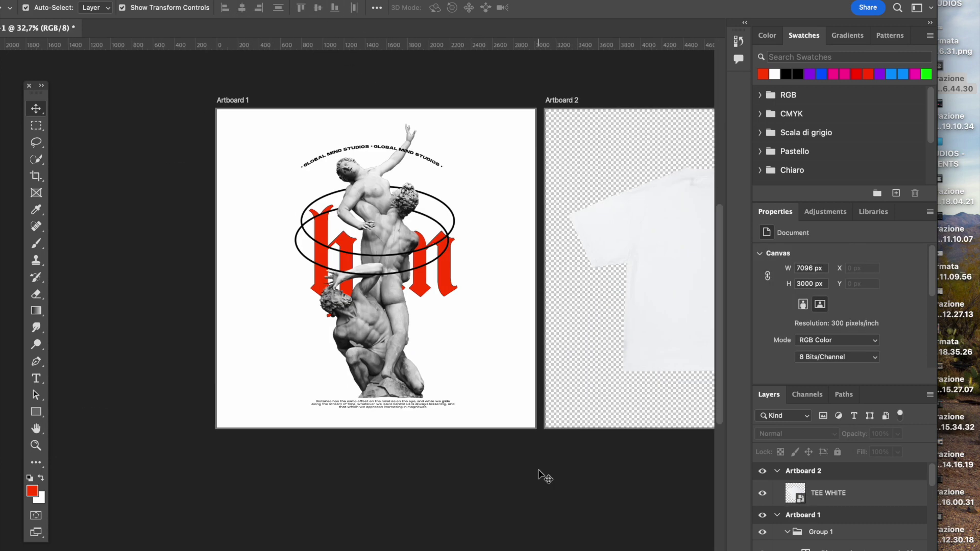
left_click(787, 532)
left_click(861, 531)
key("super+c")
left_click_drag(683, 267, 486, 280)
left_click(486, 280)
key("super+v")
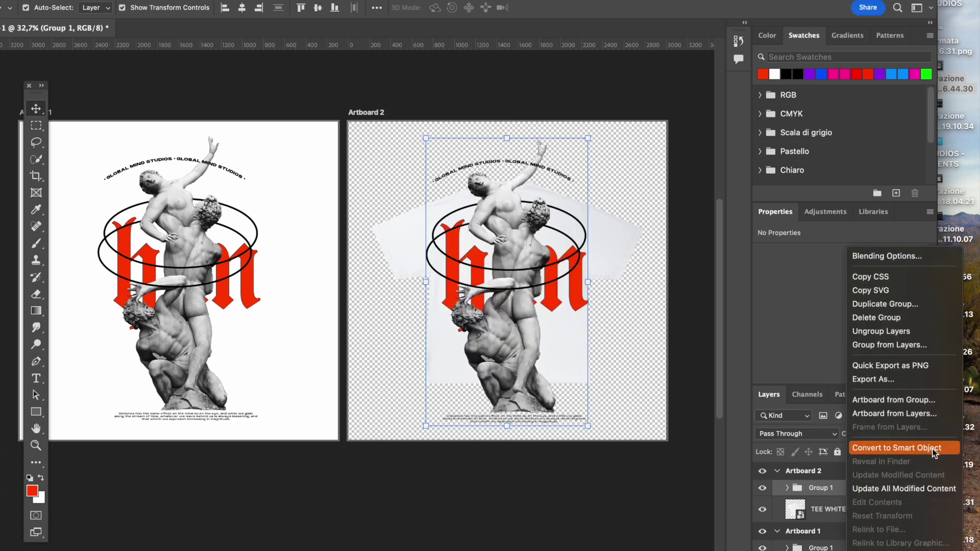
left_click(934, 449)
- Scale the artwork copy down to about 42.32% and position it on the shirt's upper back
scroll(647, 396, "up", 3)
key("ctrl+t")
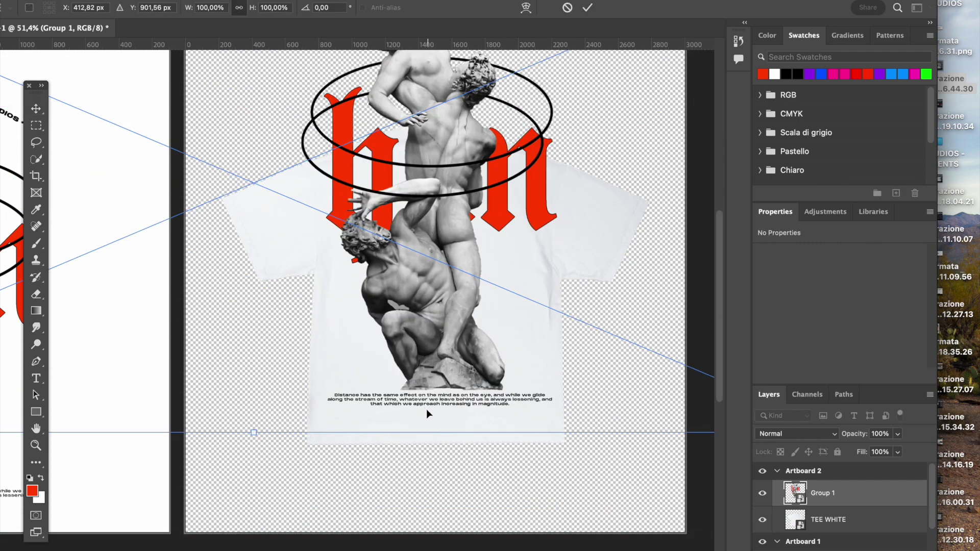
scroll(428, 414, "down", 3)
left_click_drag(280, 394, 280, 290)
left_click_drag(356, 176, 398, 308)
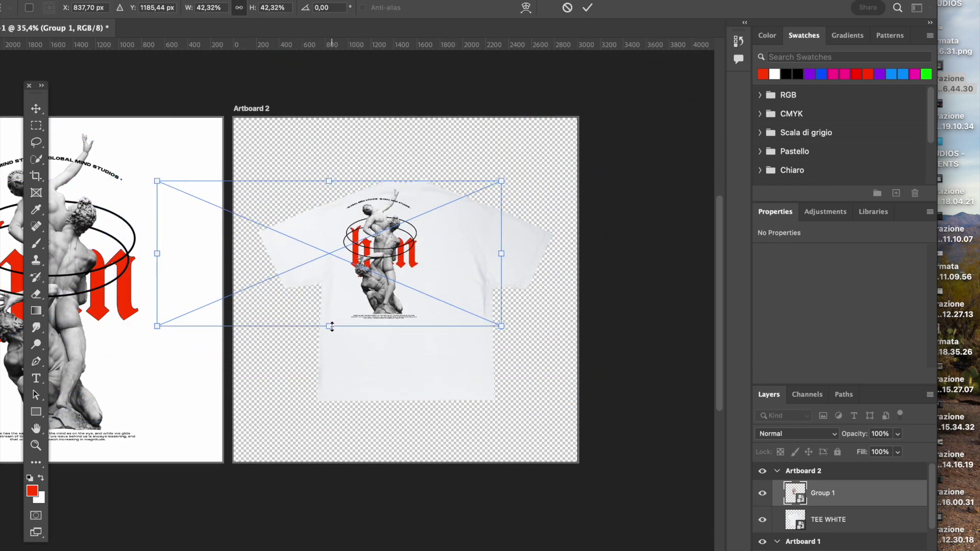
left_click(547, 271)
scroll(546, 273, "up", 4)
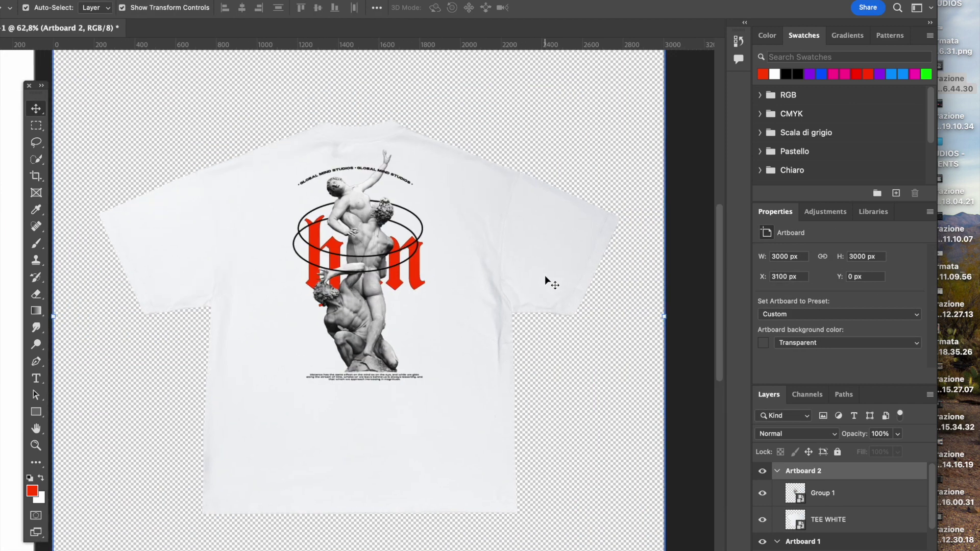